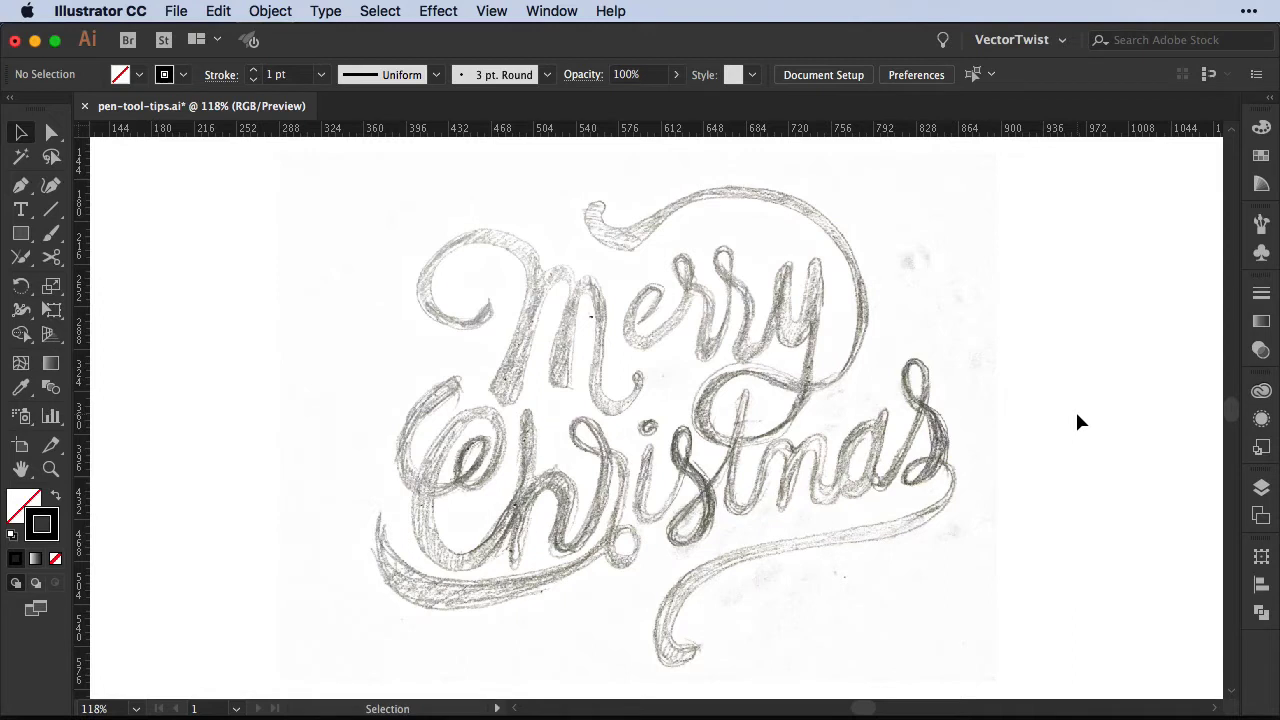
Step: Place horizontal guides at the upper and lower edges of the M's swirl and a vertical guide at its leftmost edge
{"action": "left_click", "coordinate": [20, 185]}
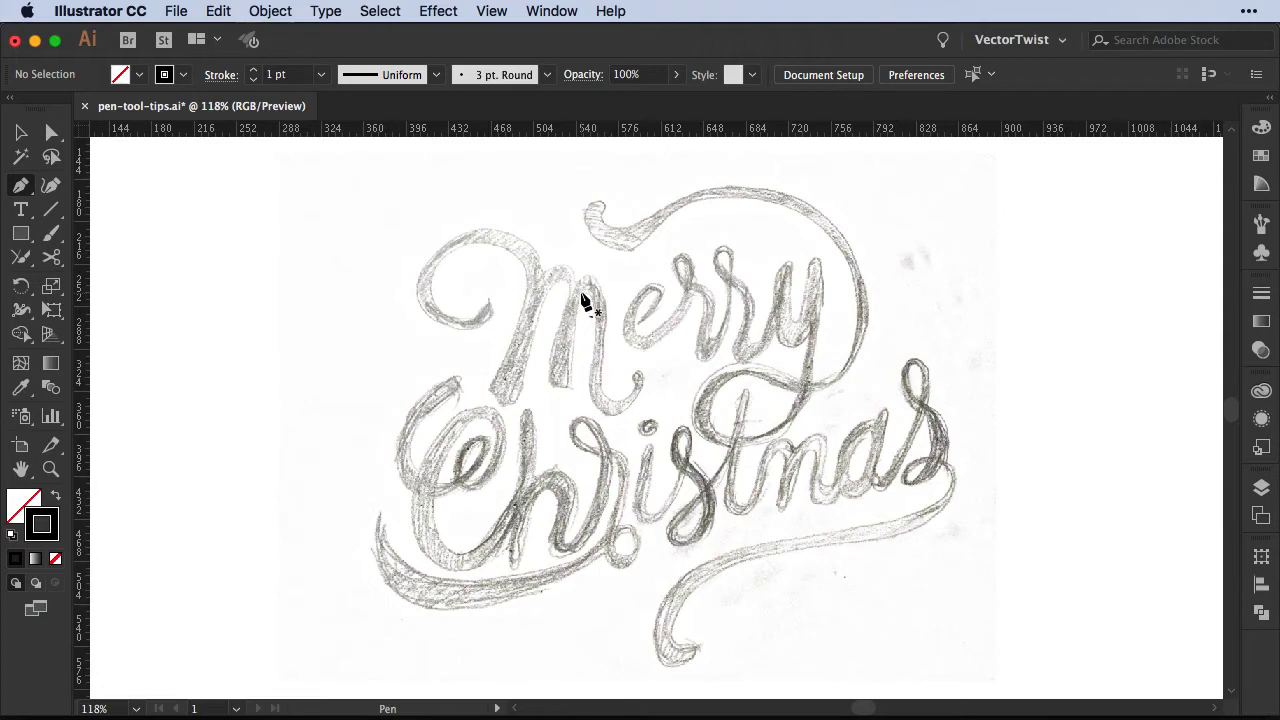
{"action": "key", "text": "a"}
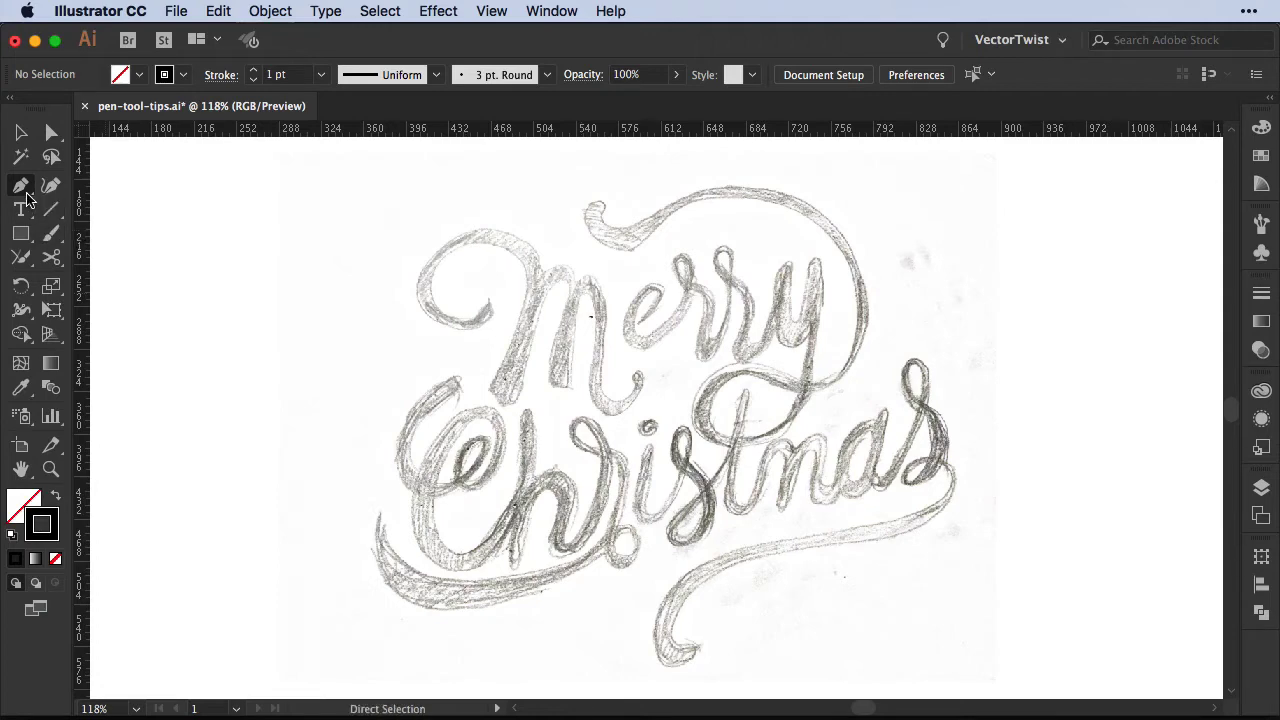
{"action": "key", "text": "super+equal"}
{"action": "key", "text": "super+equal"}
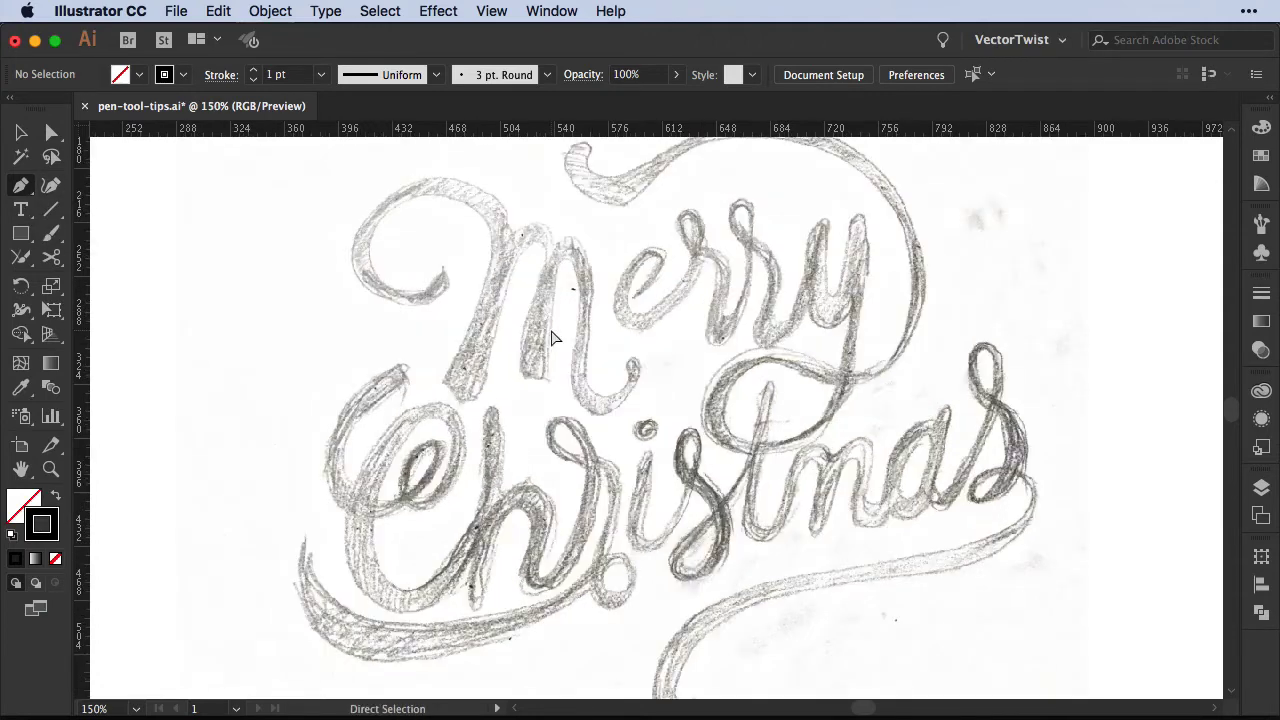
{"action": "scroll", "coordinate": [720, 326], "scroll_direction": "up", "scroll_amount": 3}
{"action": "scroll", "coordinate": [720, 326], "scroll_direction": "left", "scroll_amount": 3}
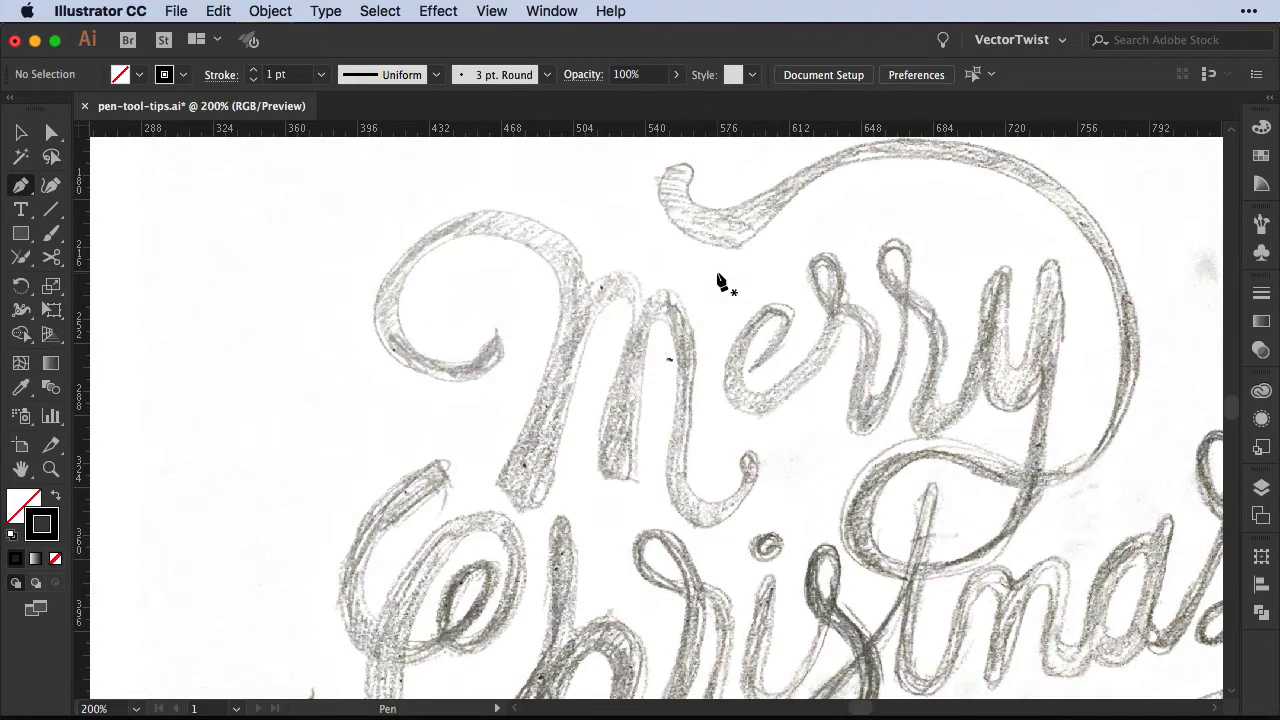
{"action": "left_click_drag", "start_coordinate": [529, 130], "coordinate": [523, 211]}
{"action": "left_click_drag", "start_coordinate": [82, 358], "coordinate": [373, 351]}
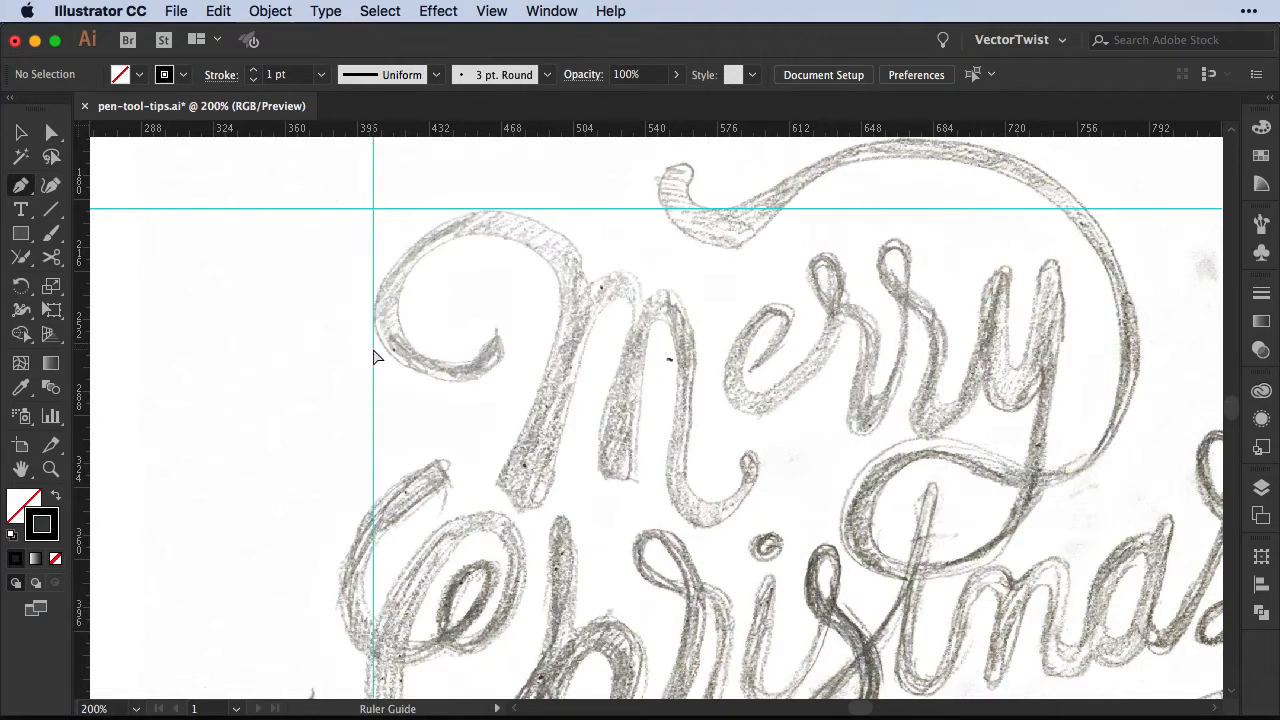
{"action": "left_click_drag", "start_coordinate": [566, 128], "coordinate": [497, 382]}
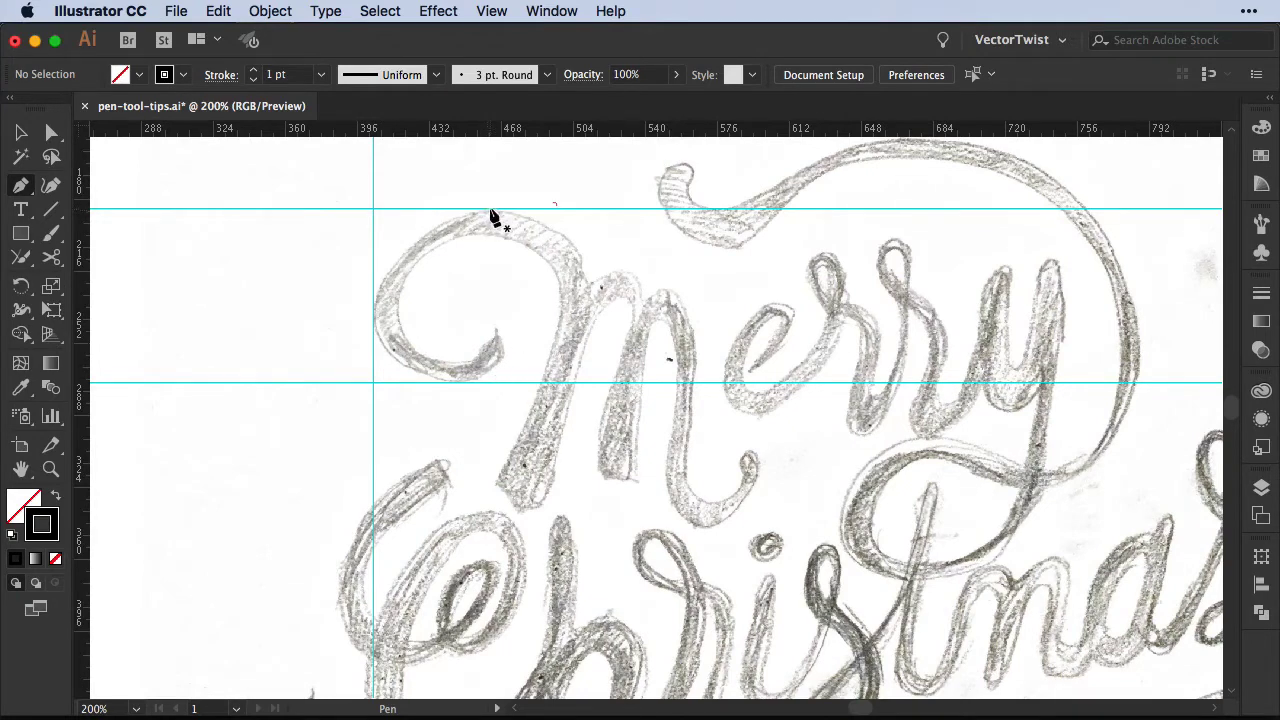
Step: Trace the outer curve of the M's swirl with the Pen tool, placing its anchor points on the three guides
{"action": "left_click_drag", "start_coordinate": [490, 210], "coordinate": [428, 214]}
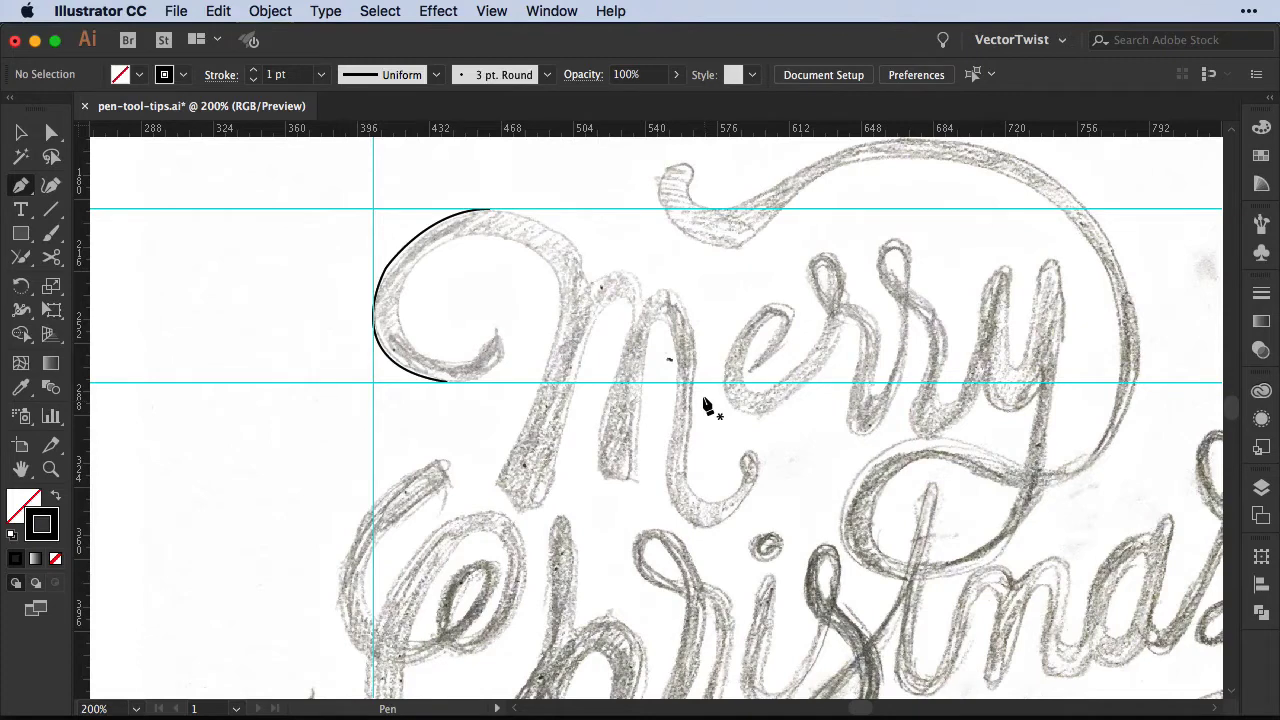
Step: Disable the Rubber Band path preview for the Pen Tool in the Selection & Anchor Display preferences
{"action": "left_click", "coordinate": [78, 14]}
{"action": "mouse_move", "coordinate": [88, 66]}
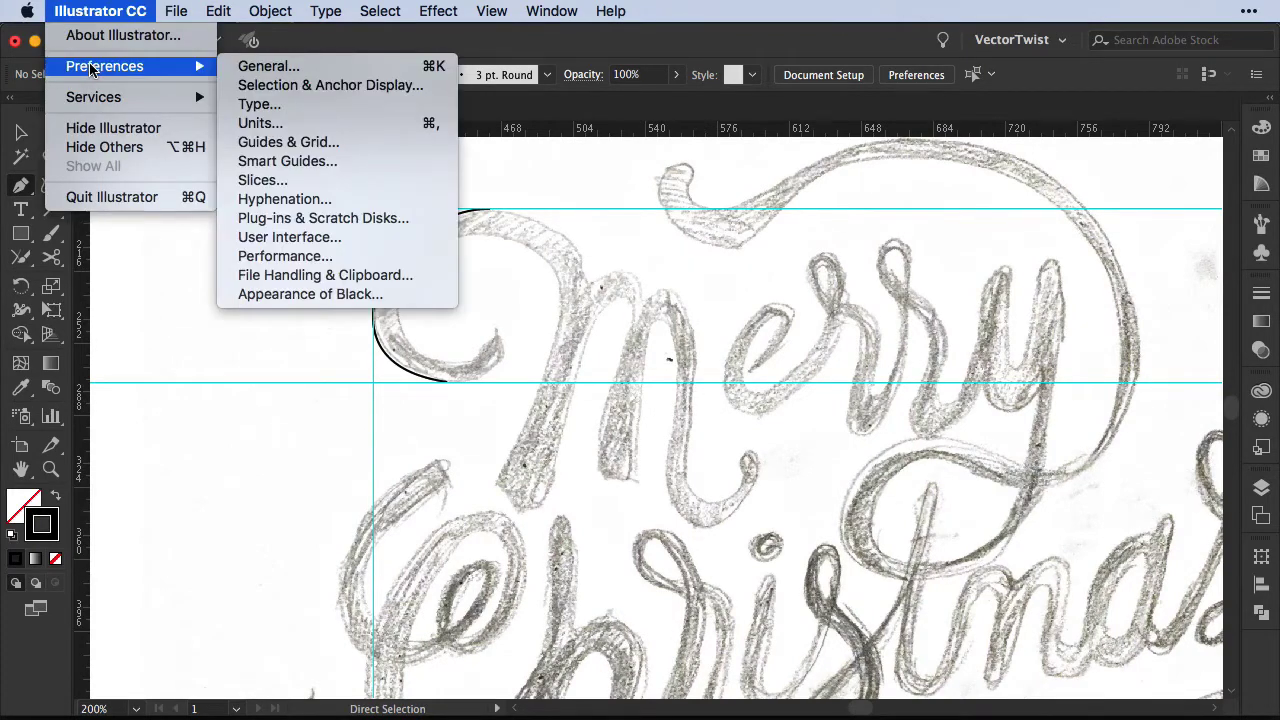
{"action": "left_click", "coordinate": [349, 86]}
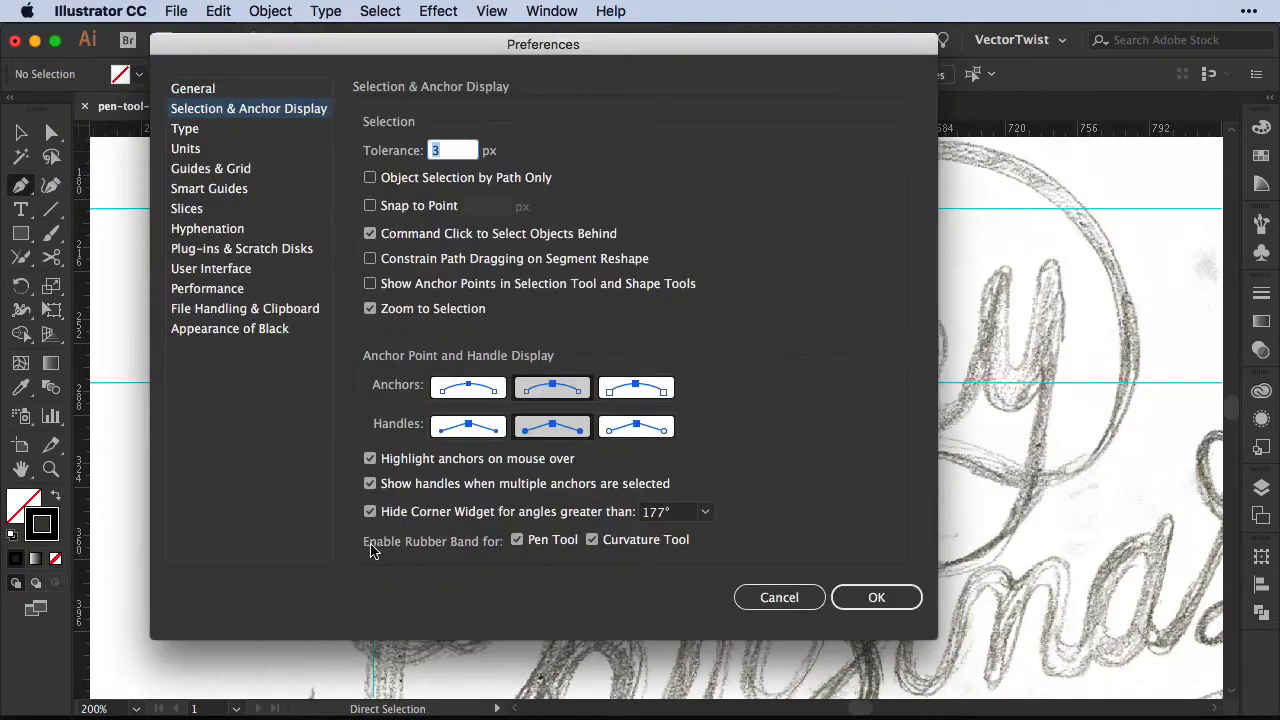
{"action": "mouse_move", "coordinate": [500, 550]}
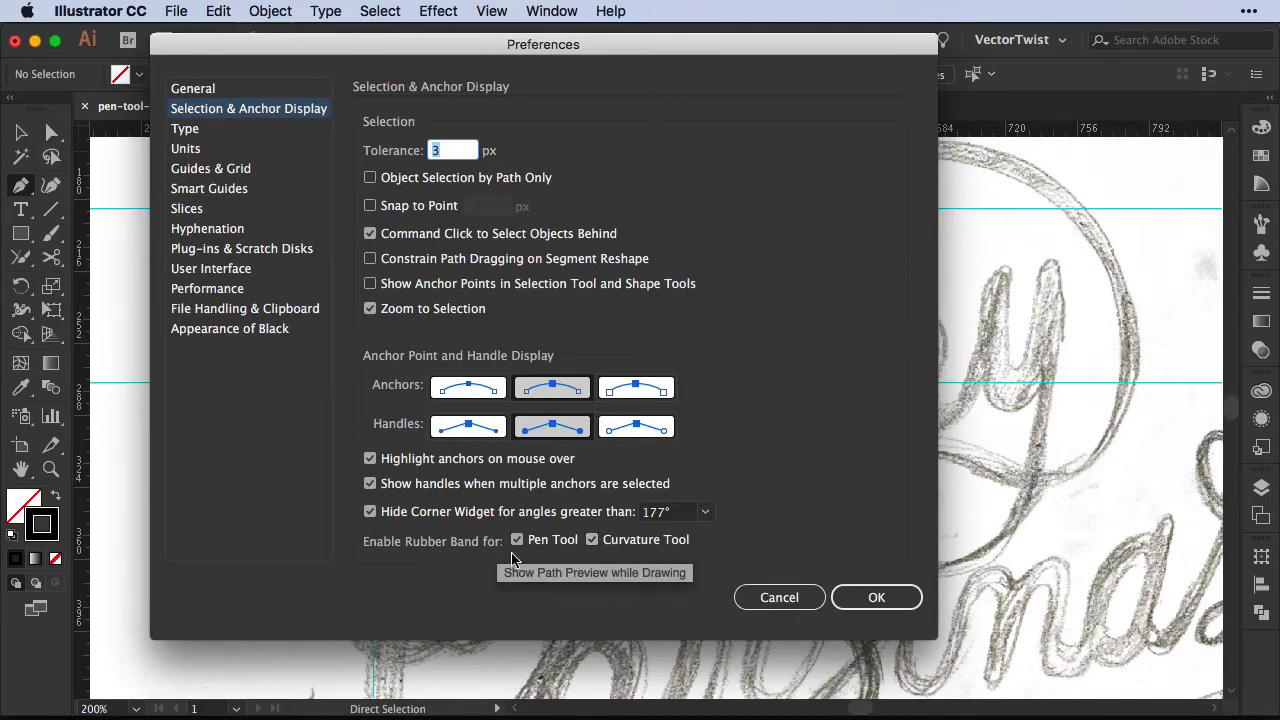
{"action": "left_click", "coordinate": [517, 540]}
{"action": "left_click", "coordinate": [876, 597]}
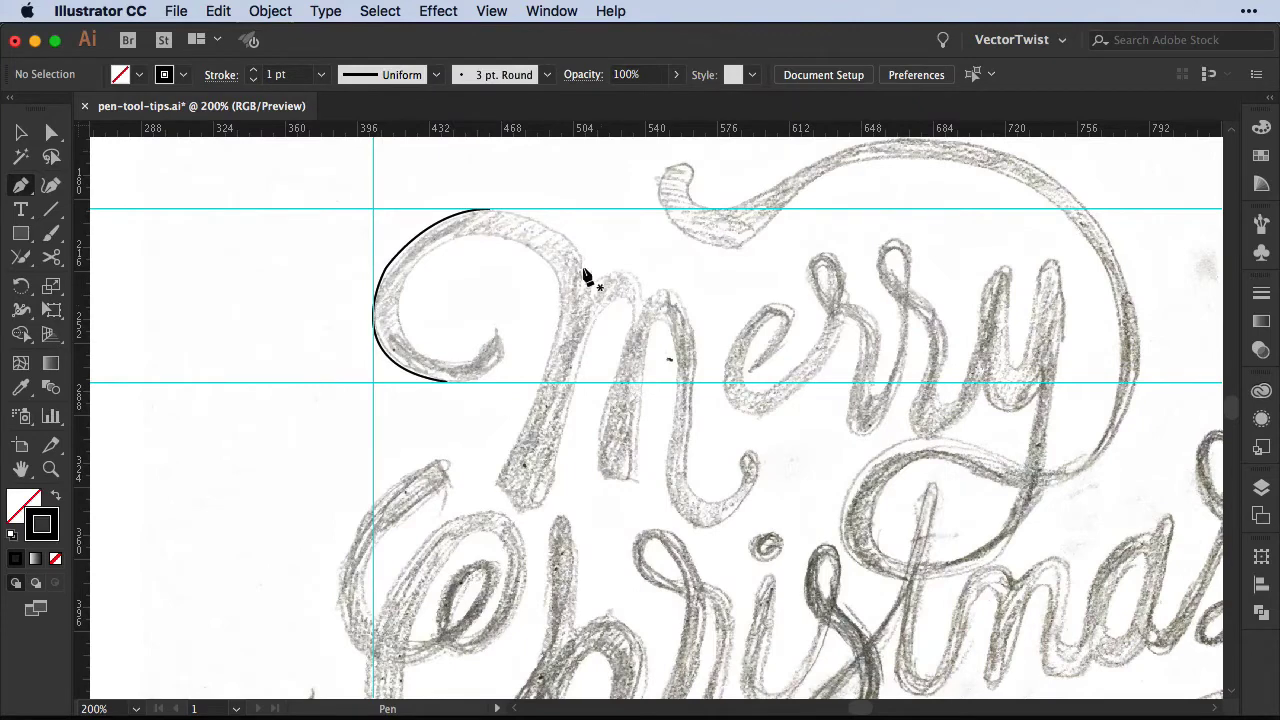
Step: Try tracing the inner edge and base of the M's first stem without path preview, and delete the drawn segments
{"action": "left_click", "coordinate": [519, 242]}
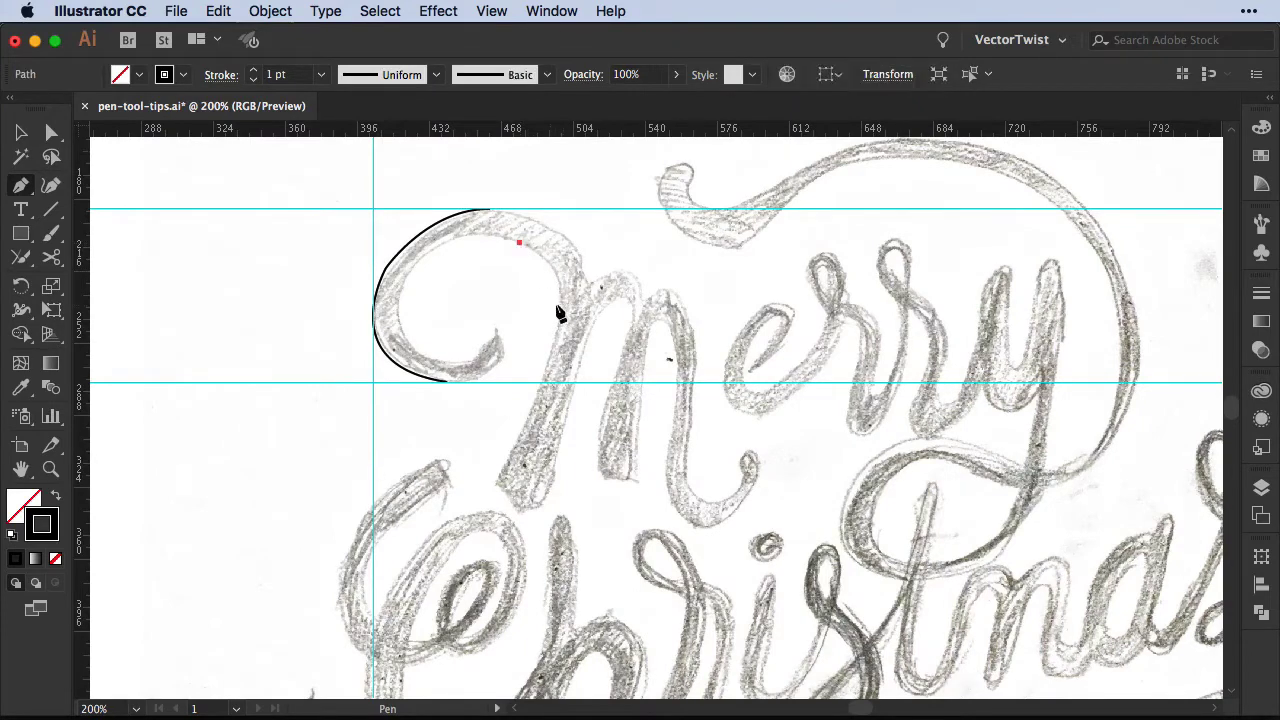
{"action": "left_click_drag", "start_coordinate": [561, 300], "coordinate": [552, 340]}
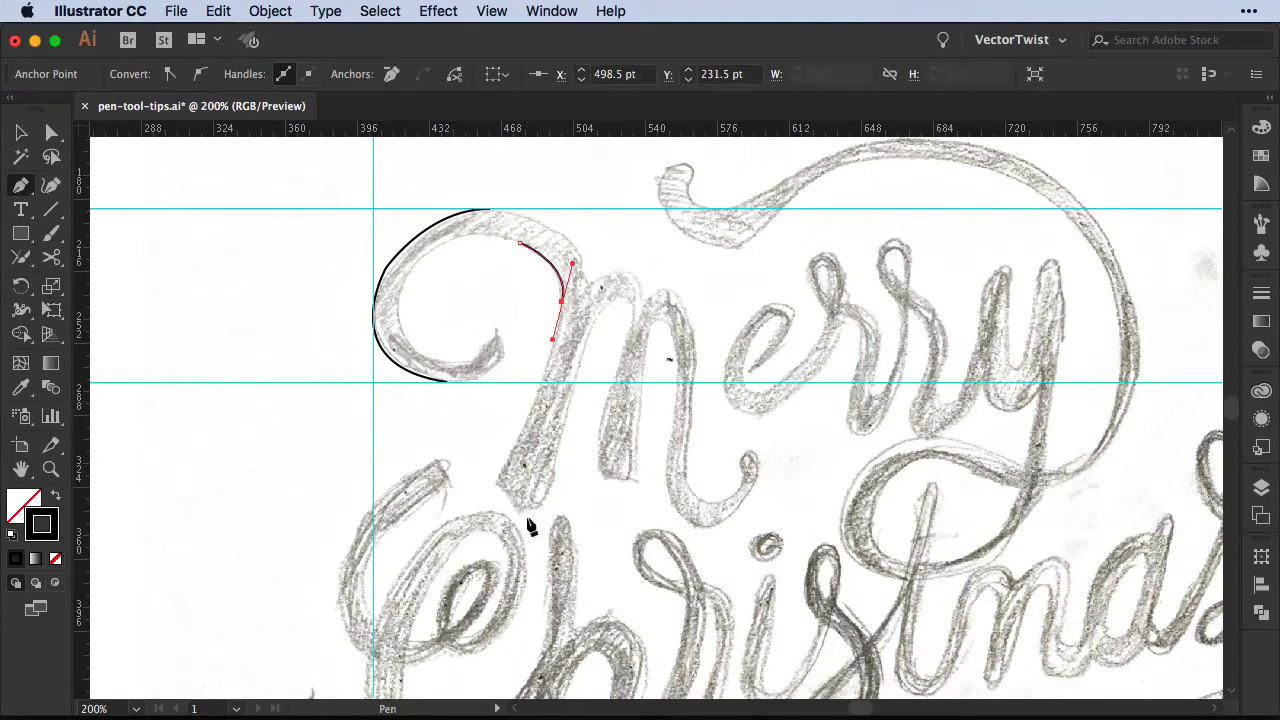
{"action": "mouse_move", "coordinate": [497, 481]}
{"action": "left_mouse_down"}
{"action": "mouse_move", "coordinate": [507, 493]}
{"action": "mouse_move", "coordinate": [557, 475]}
{"action": "left_mouse_up"}
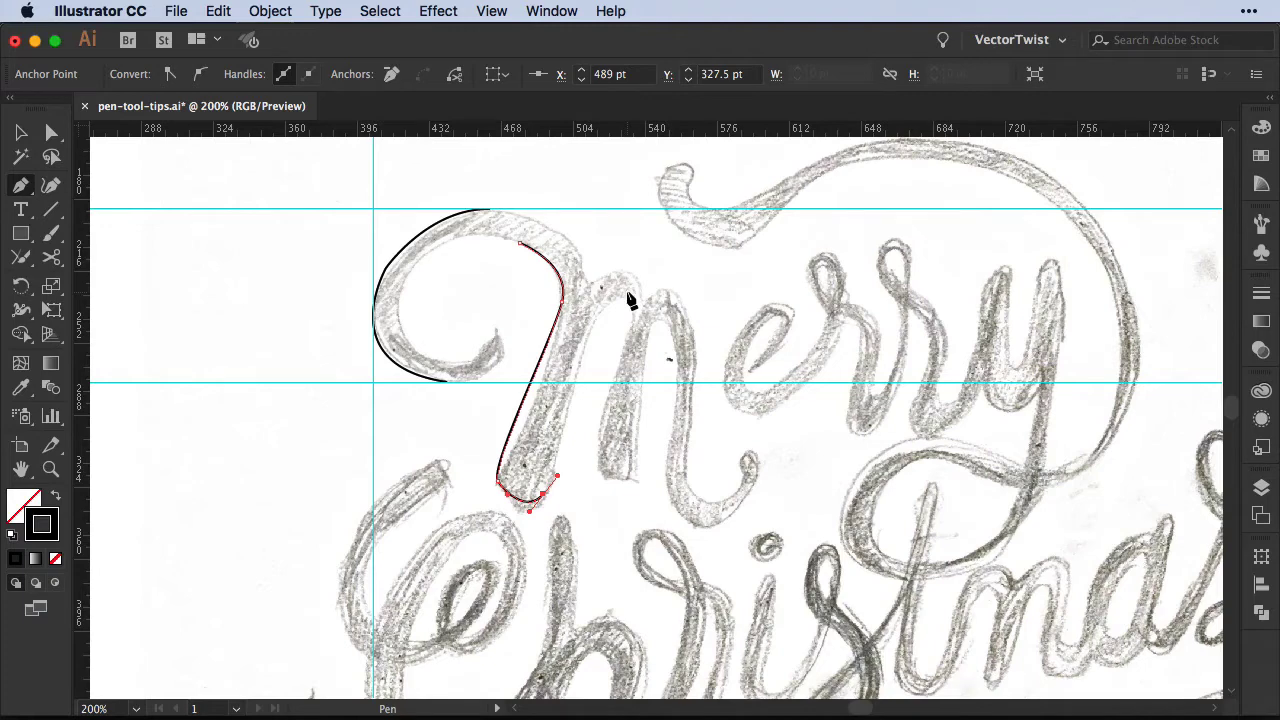
{"action": "key", "text": "BackSpace"}
{"action": "key", "text": "BackSpace"}
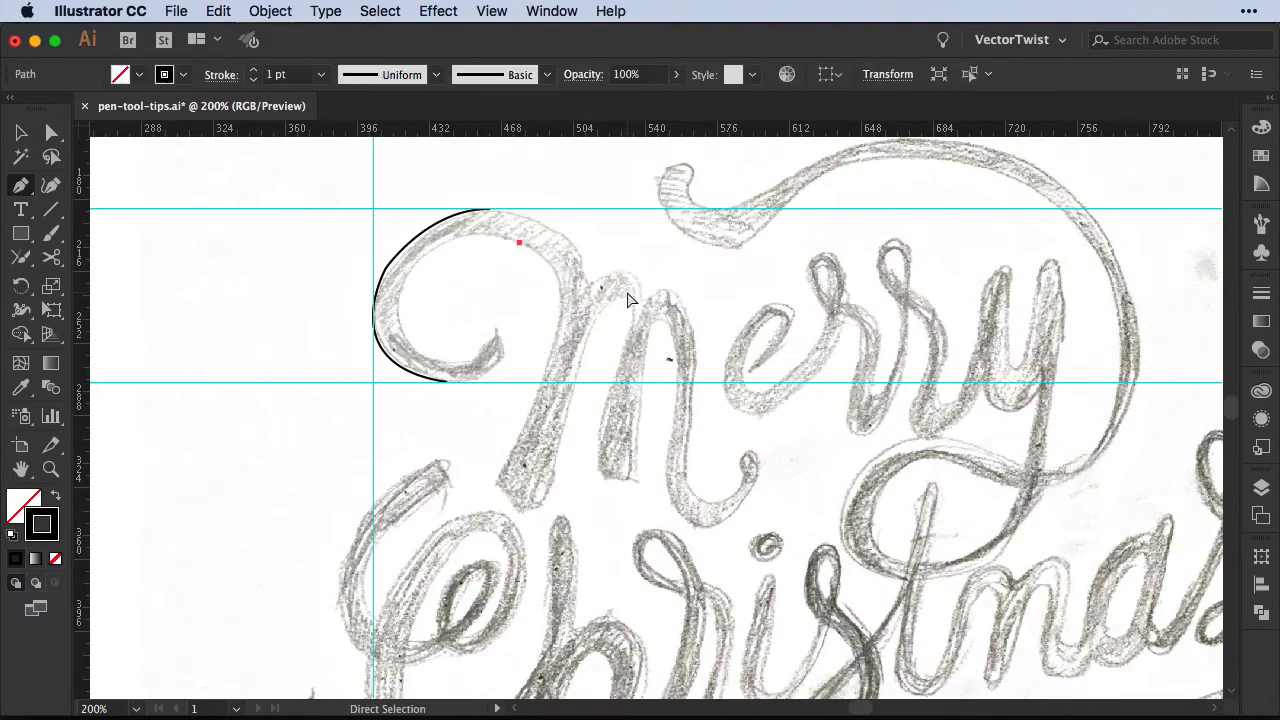
Step: Enable the Rubber Band path preview for the Pen Tool in the Selection & Anchor Display preferences
{"action": "left_click", "coordinate": [100, 11]}
{"action": "mouse_move", "coordinate": [100, 66]}
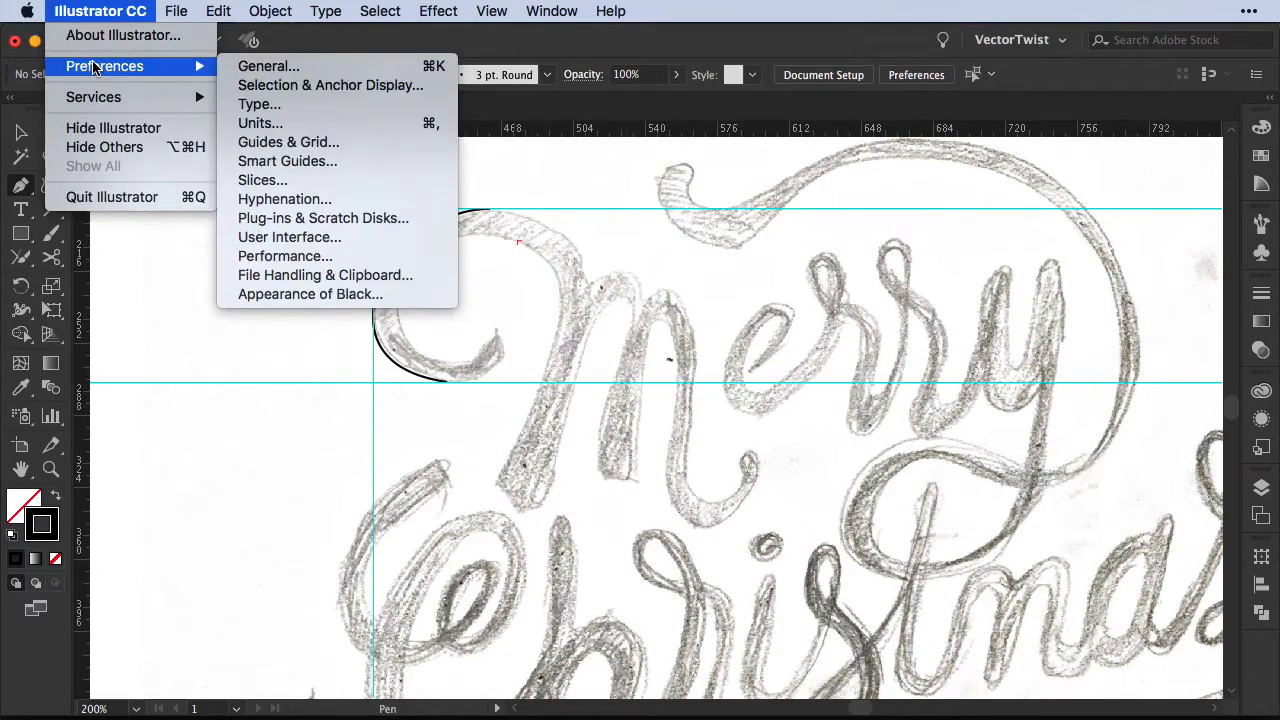
{"action": "left_click", "coordinate": [337, 87]}
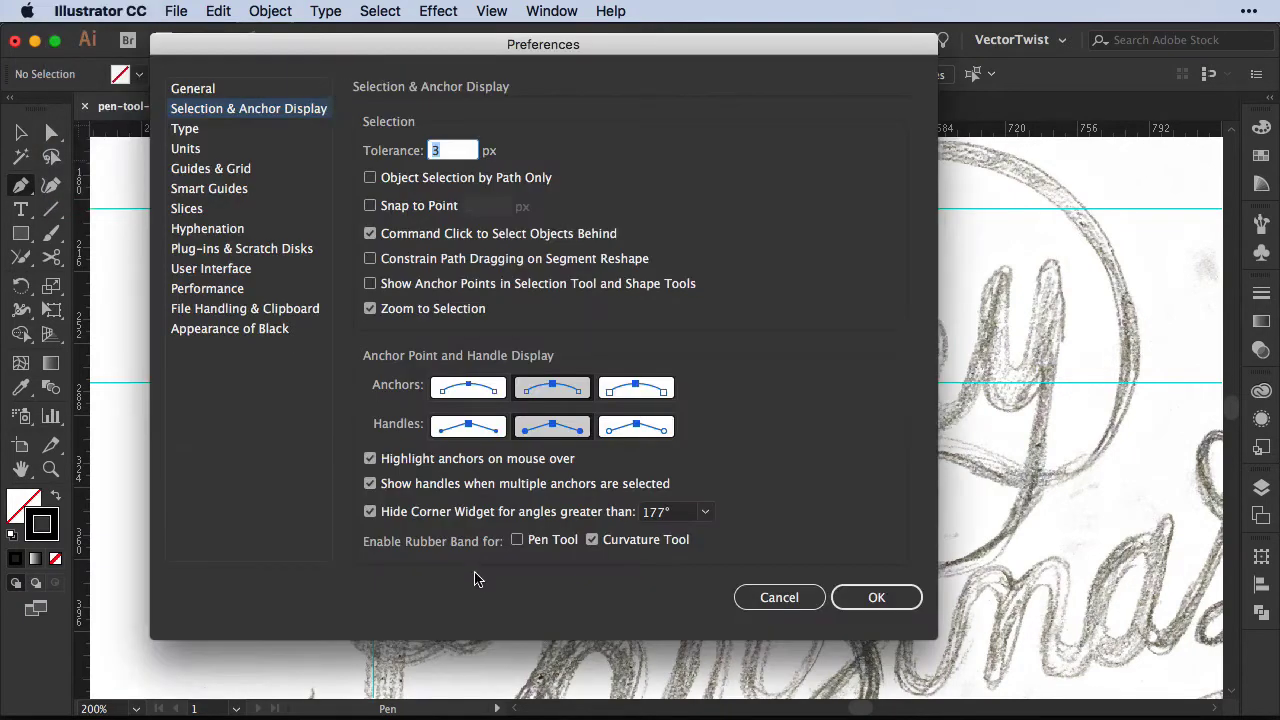
{"action": "left_click", "coordinate": [516, 540]}
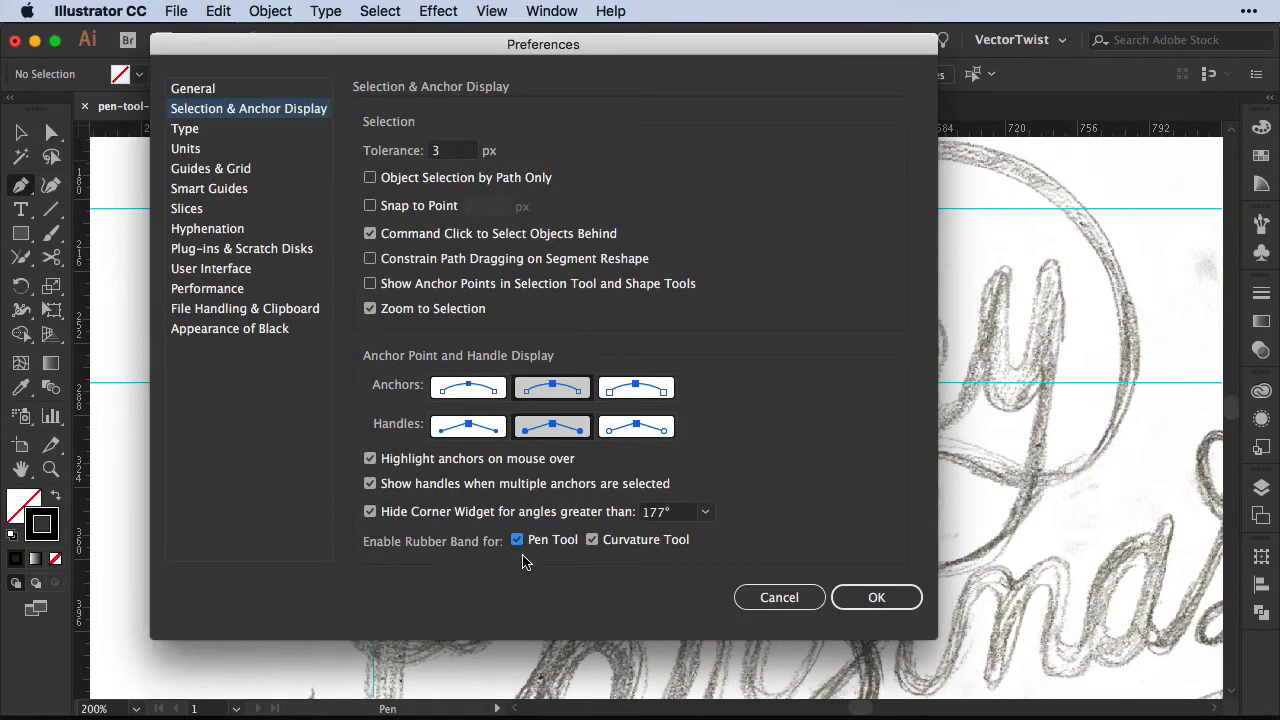
{"action": "left_click", "coordinate": [862, 598]}
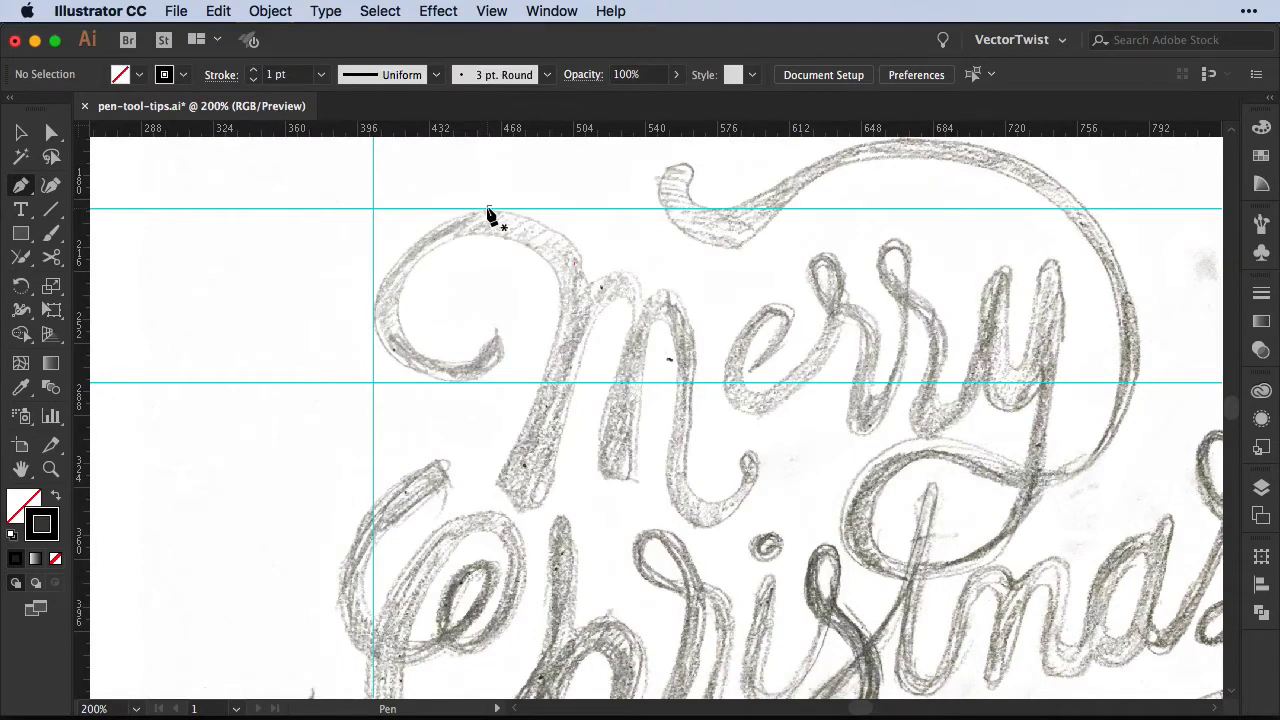
Step: Trace the outer curve of the M's swirl with three smooth anchor points on the guides, keeping their handles horizontal or vertical
{"action": "key", "text": "shift"}
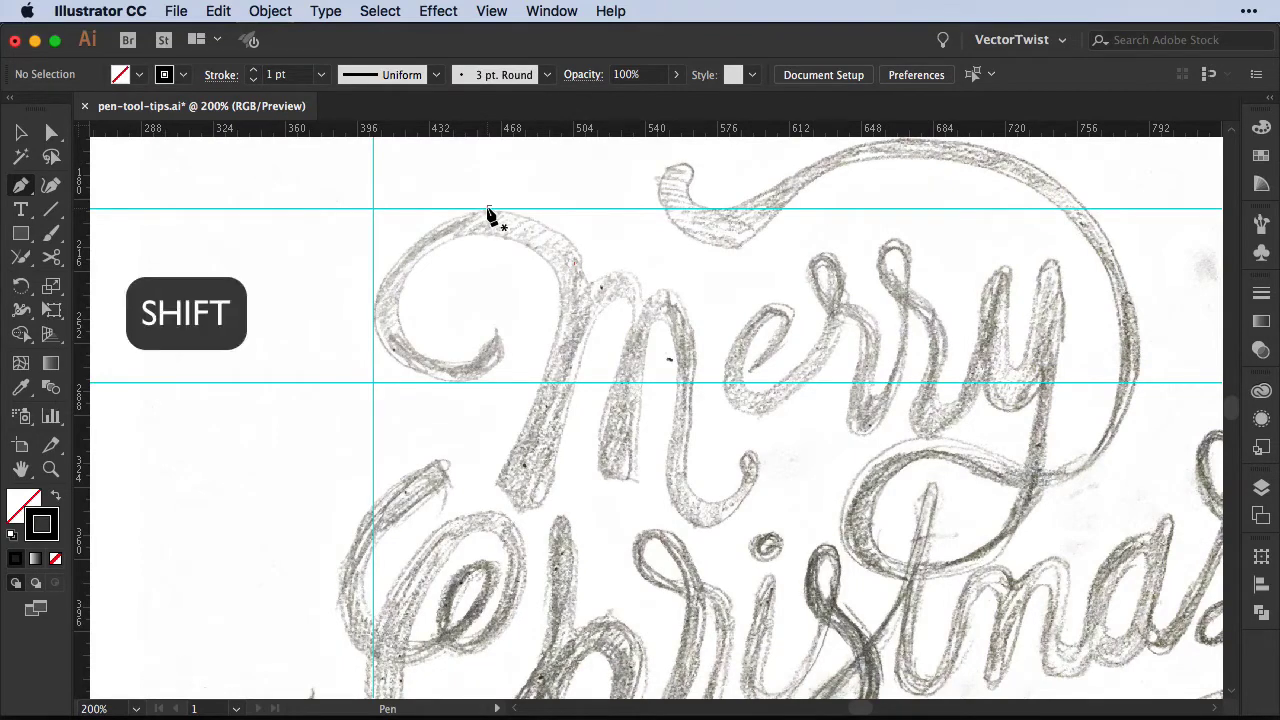
{"action": "key", "text": "super"}
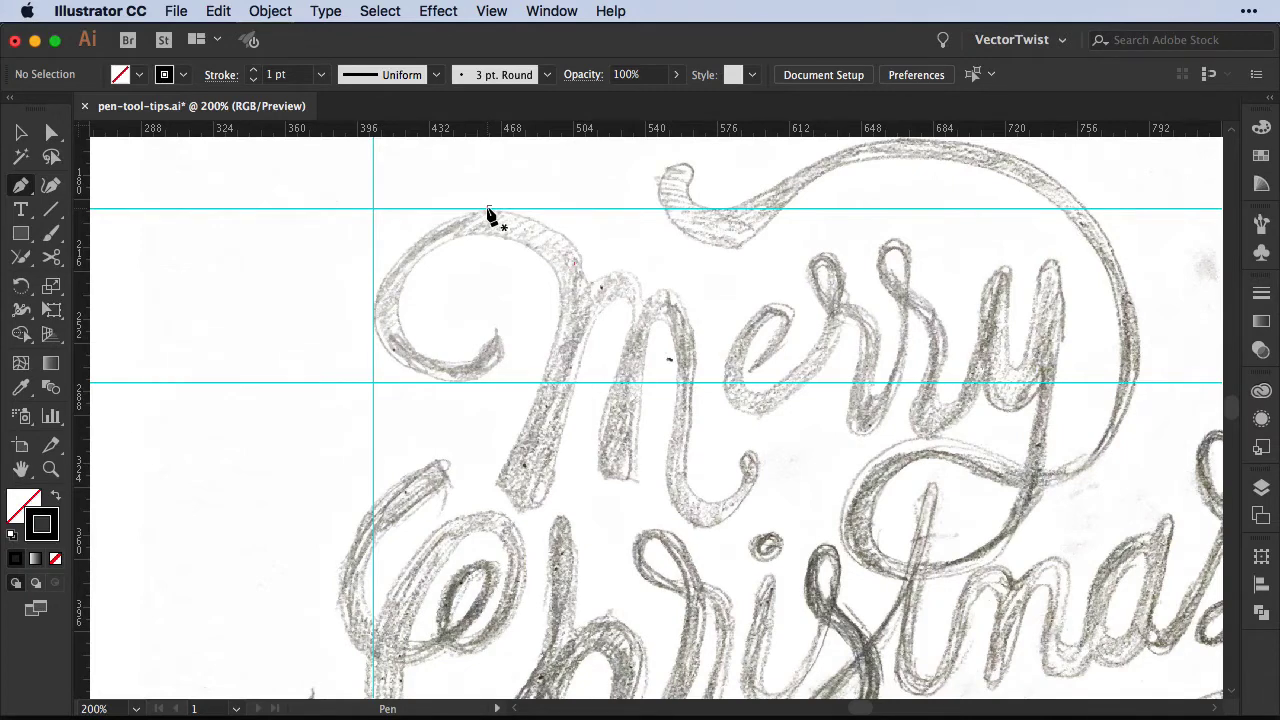
{"action": "key", "text": "shift"}
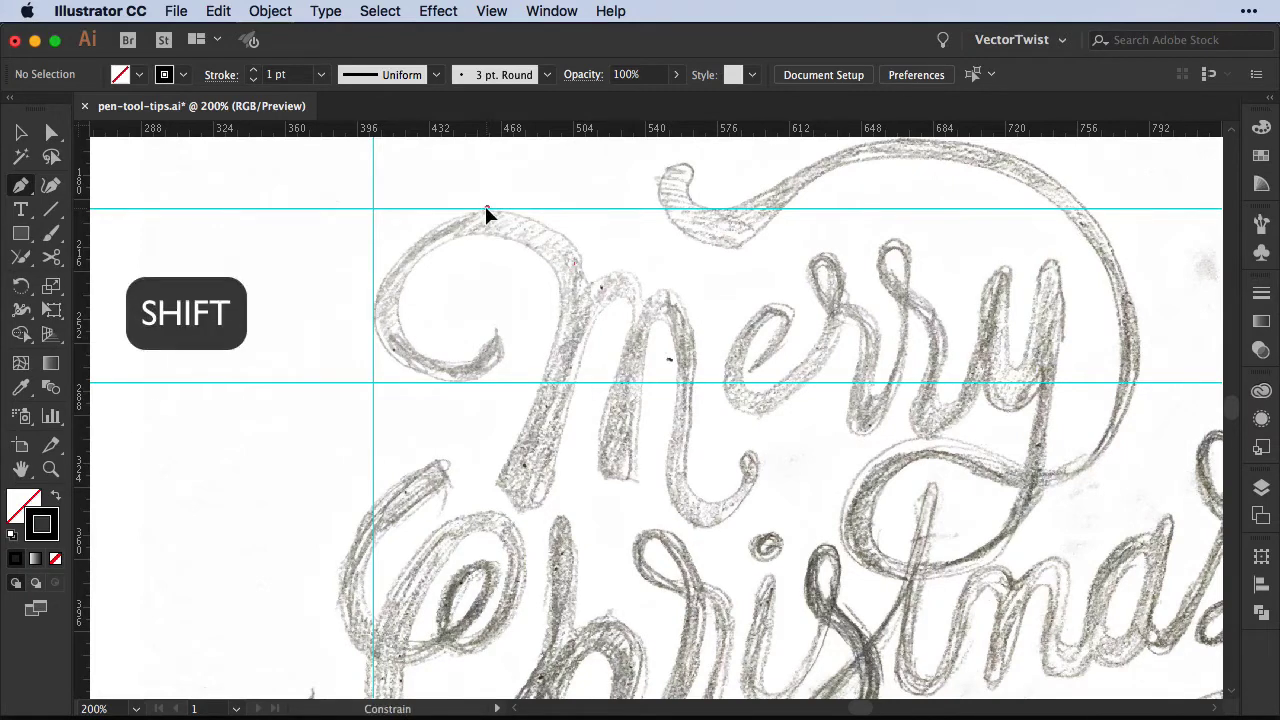
{"action": "left_click_drag", "start_coordinate": [442, 209], "coordinate": [431, 209]}
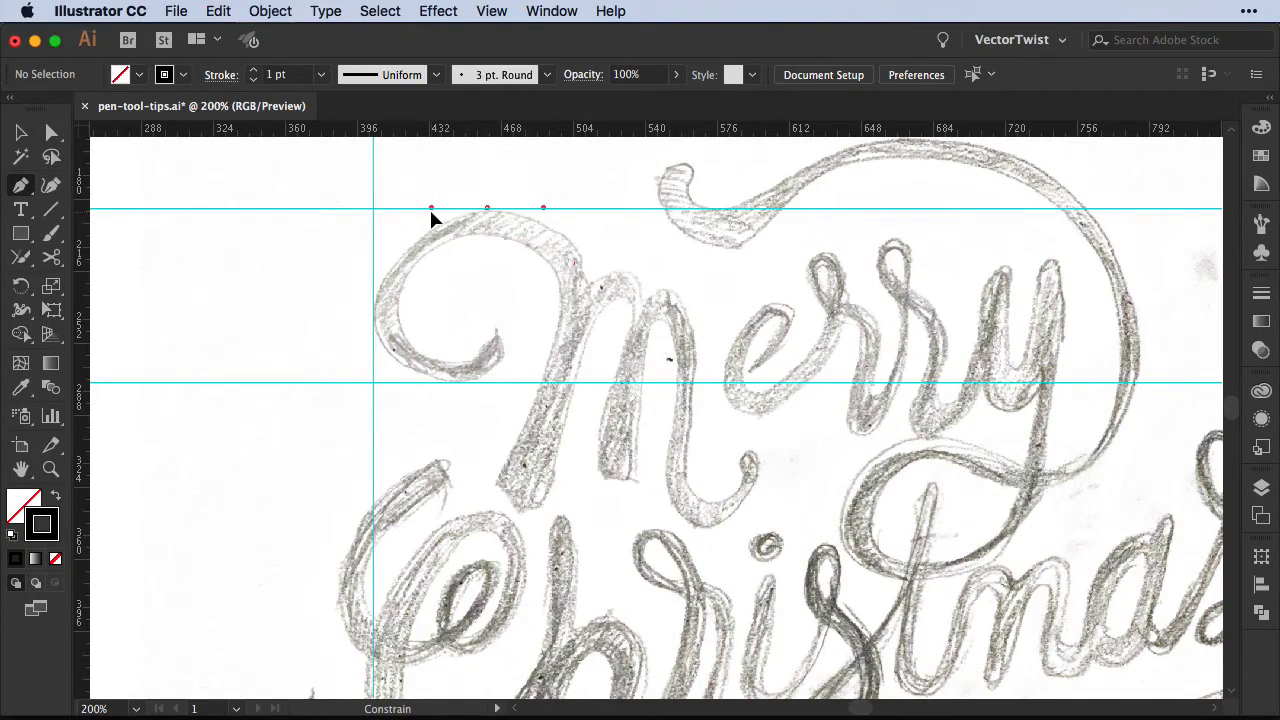
{"action": "left_click_drag", "start_coordinate": [431, 212], "coordinate": [428, 212]}
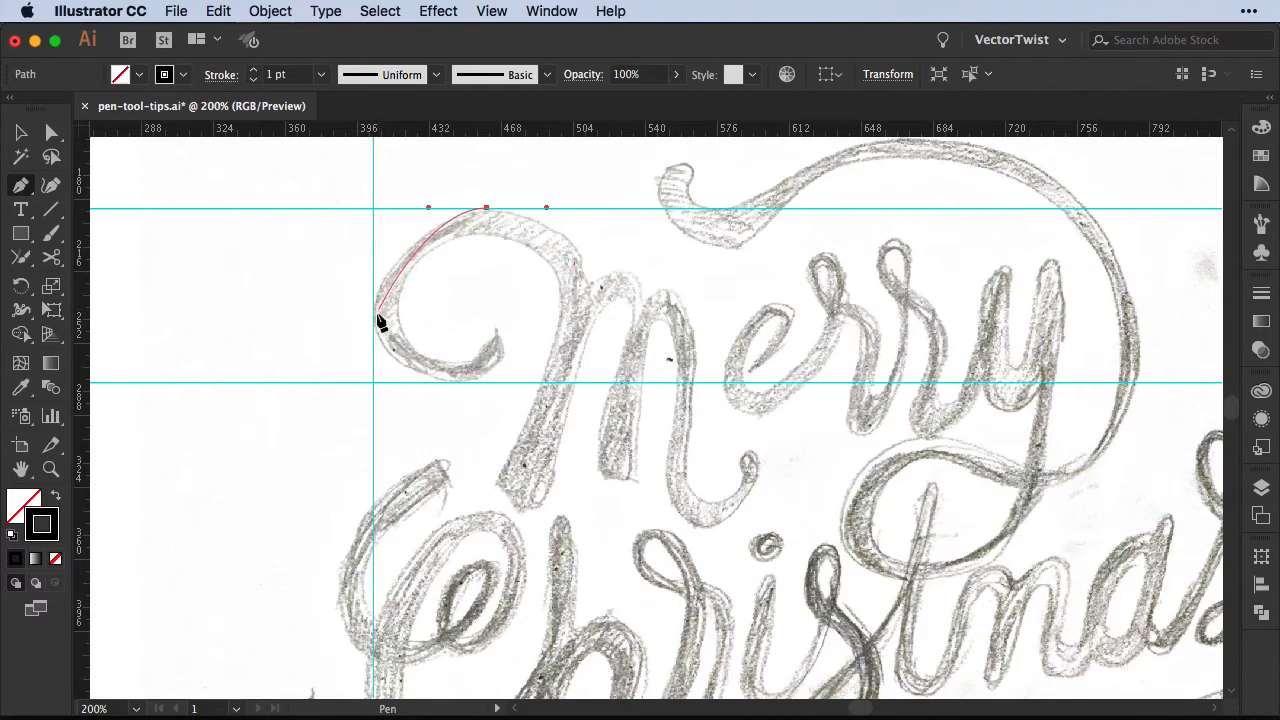
{"action": "left_click_drag", "start_coordinate": [374, 311], "coordinate": [377, 350]}
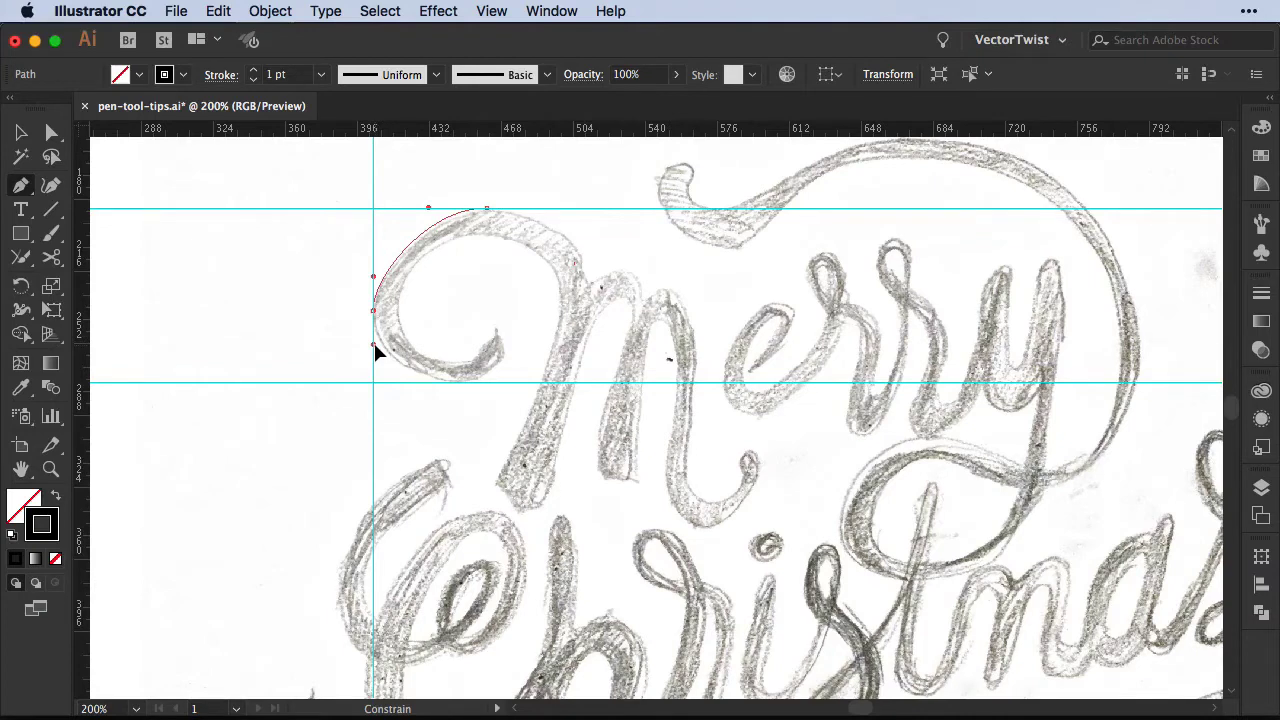
{"action": "left_click_drag", "start_coordinate": [451, 383], "coordinate": [507, 386]}
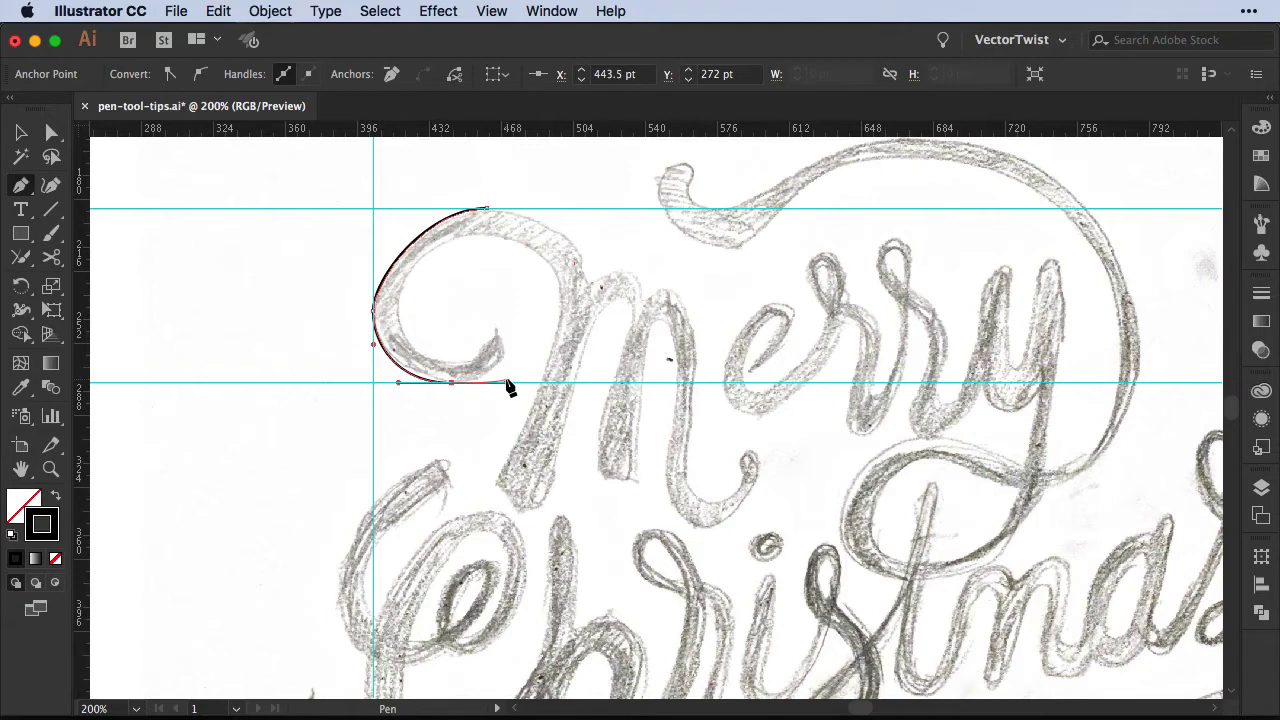
Step: Move the swirl's leftmost anchor point slightly up along the vertical guide and lengthen its upper handle to fit the sketch
{"action": "key", "text": "super"}
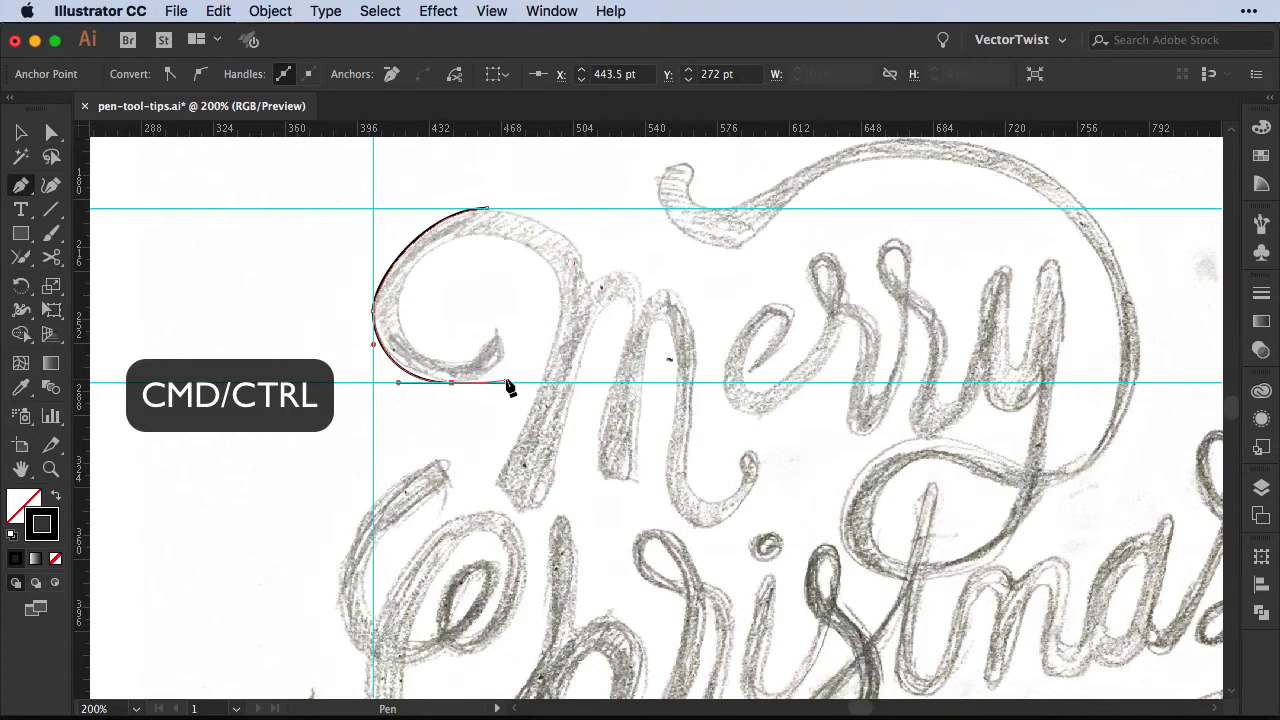
{"action": "left_click", "coordinate": [372, 315]}
{"action": "left_click_drag", "start_coordinate": [372, 315], "coordinate": [376, 276]}
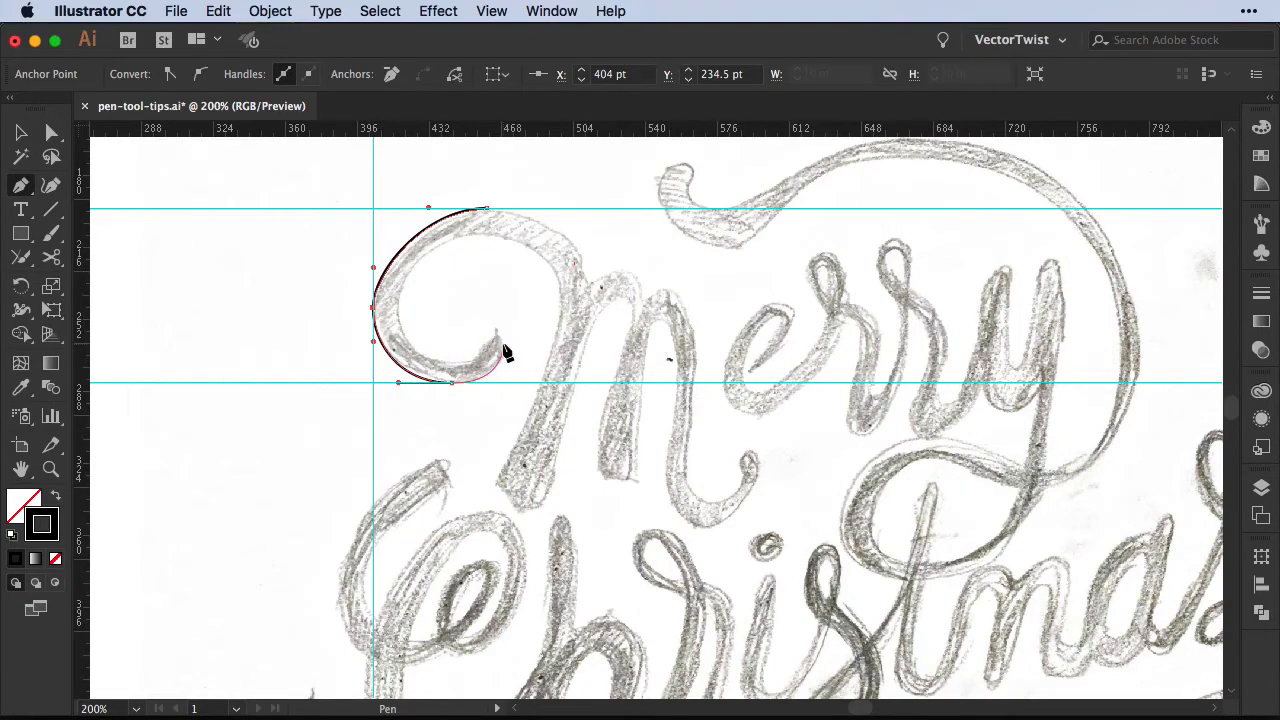
Step: Continue the path around the swirl's tip as a sharp corner and back along its inner curve to the upper arc
{"action": "left_click_drag", "start_coordinate": [498, 331], "coordinate": [488, 318]}
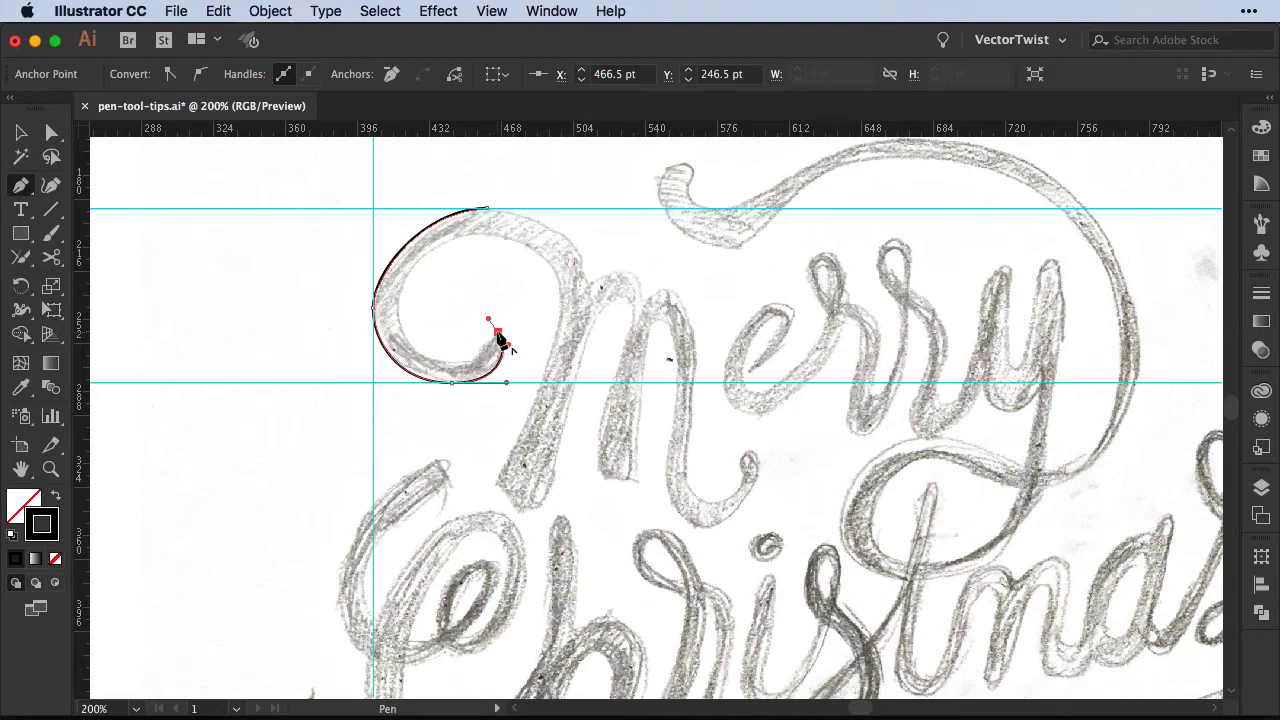
{"action": "left_click", "coordinate": [499, 335]}
{"action": "left_click_drag", "start_coordinate": [425, 357], "coordinate": [383, 333]}
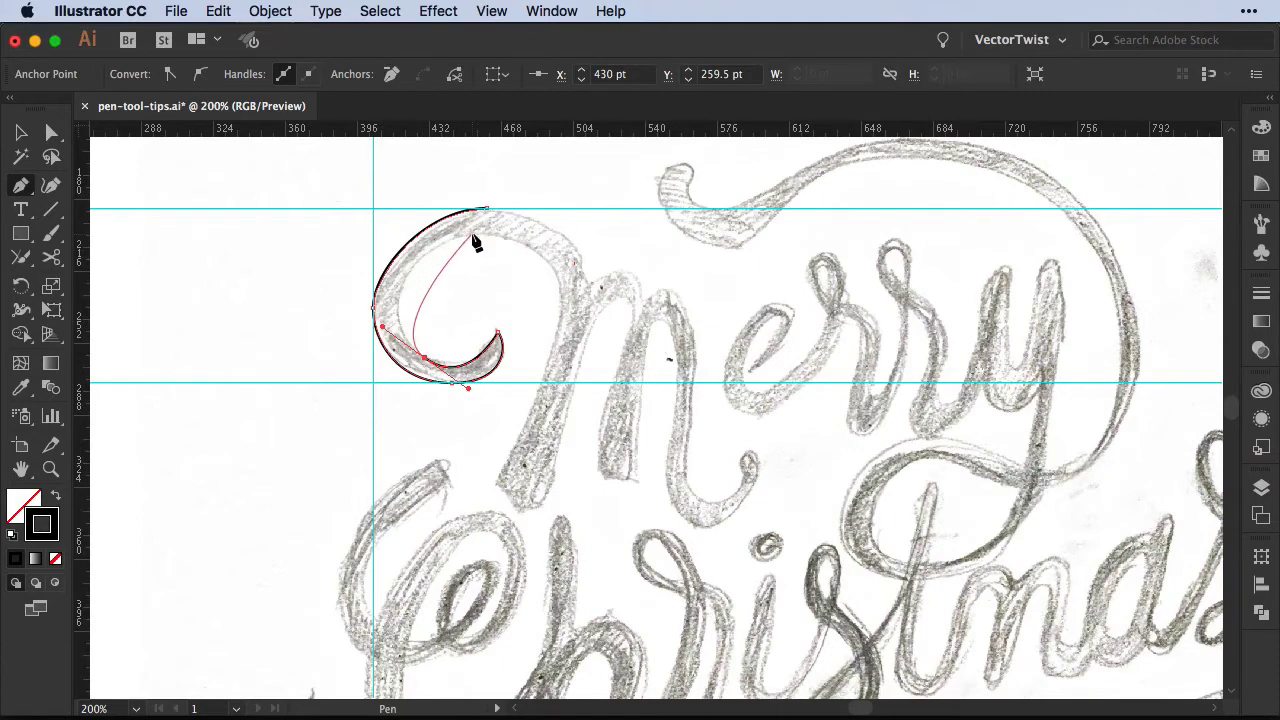
{"action": "left_click_drag", "start_coordinate": [475, 234], "coordinate": [551, 236]}
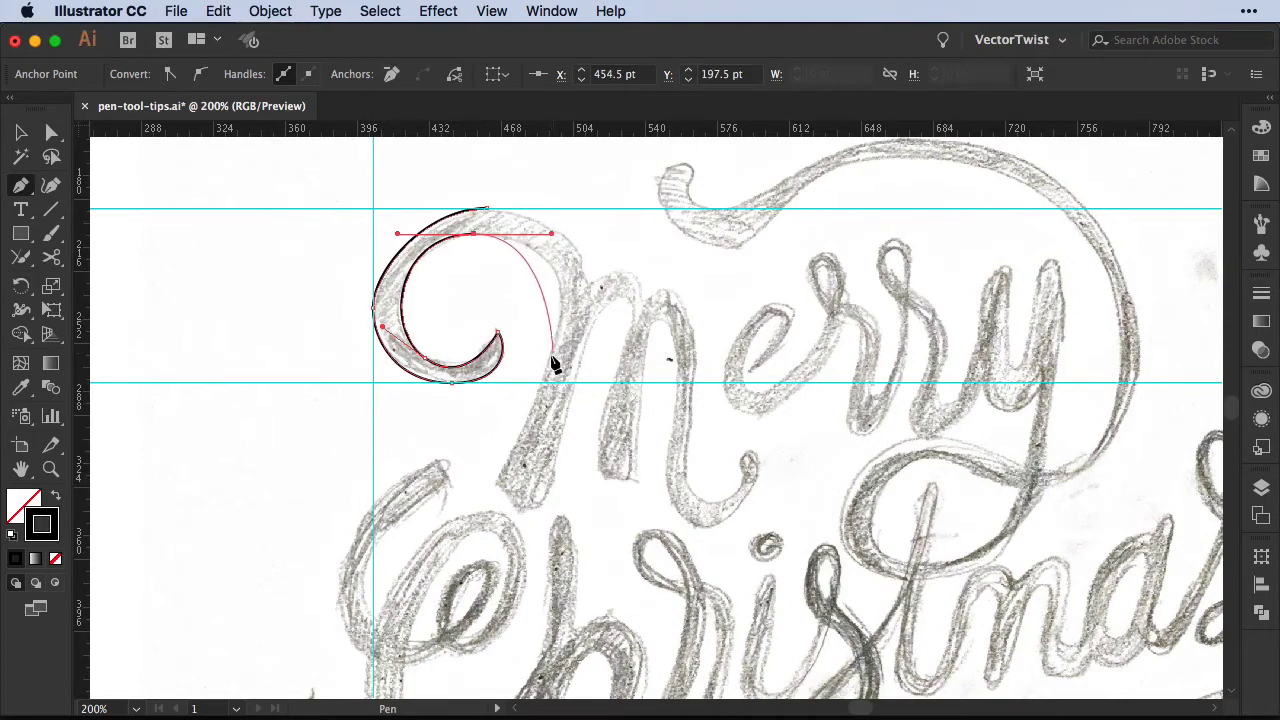
Step: Extend the inner curve down to the M's first stem and angle the new anchor's upper handle to follow the sketch
{"action": "left_click_drag", "start_coordinate": [541, 384], "coordinate": [516, 434]}
{"action": "key", "text": "super"}
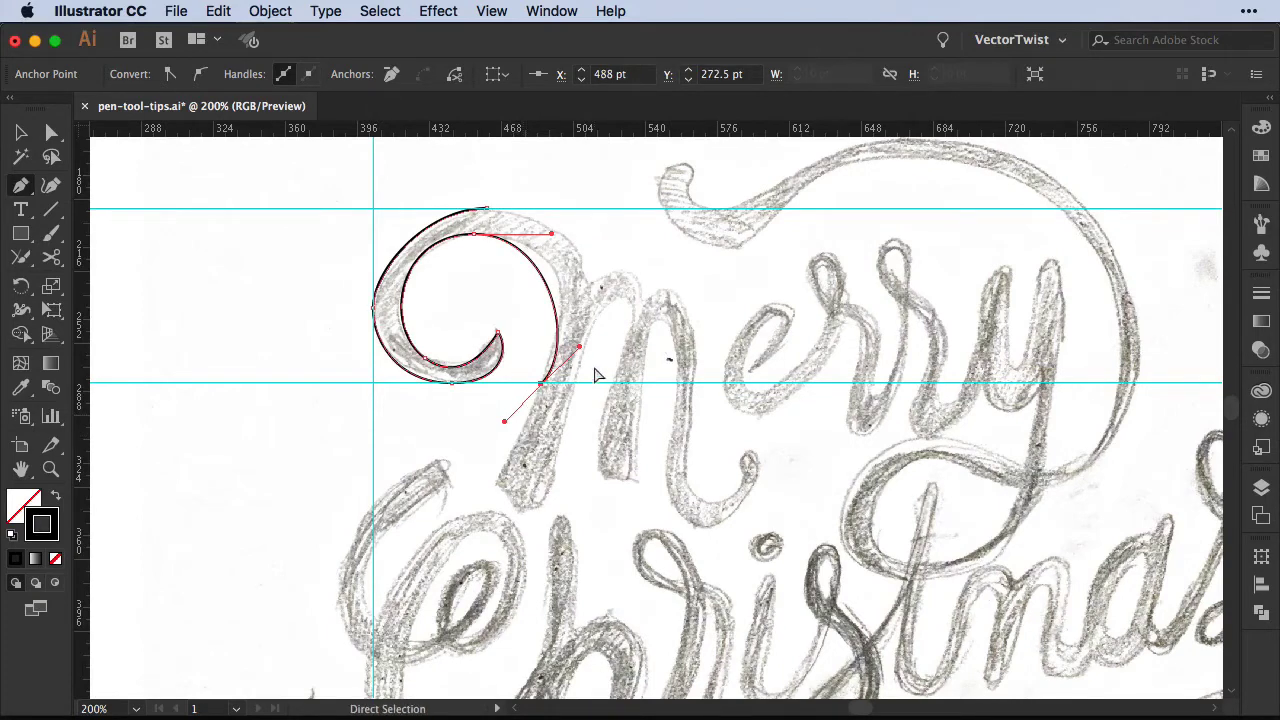
{"action": "left_click_drag", "start_coordinate": [579, 346], "coordinate": [586, 294]}
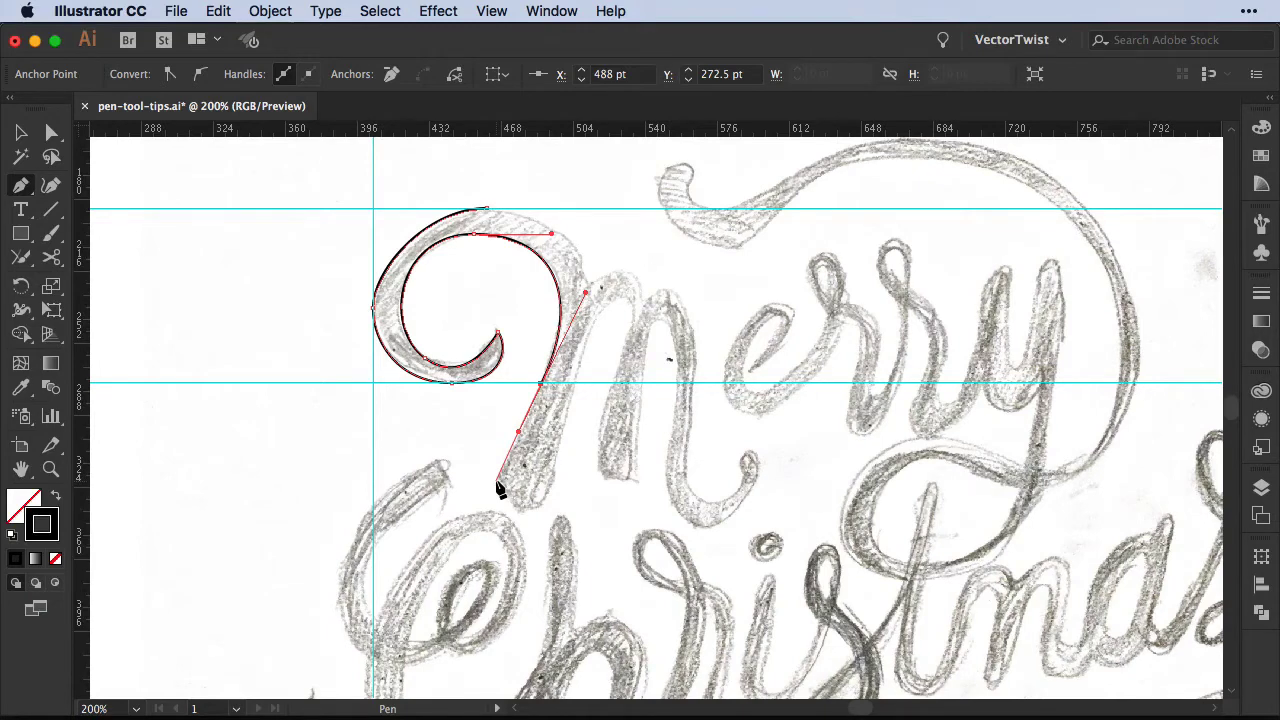
Step: Outline the lower part of the M's first stem with straight segments, around its pointed base and up its right edge
{"action": "left_click", "coordinate": [496, 481]}
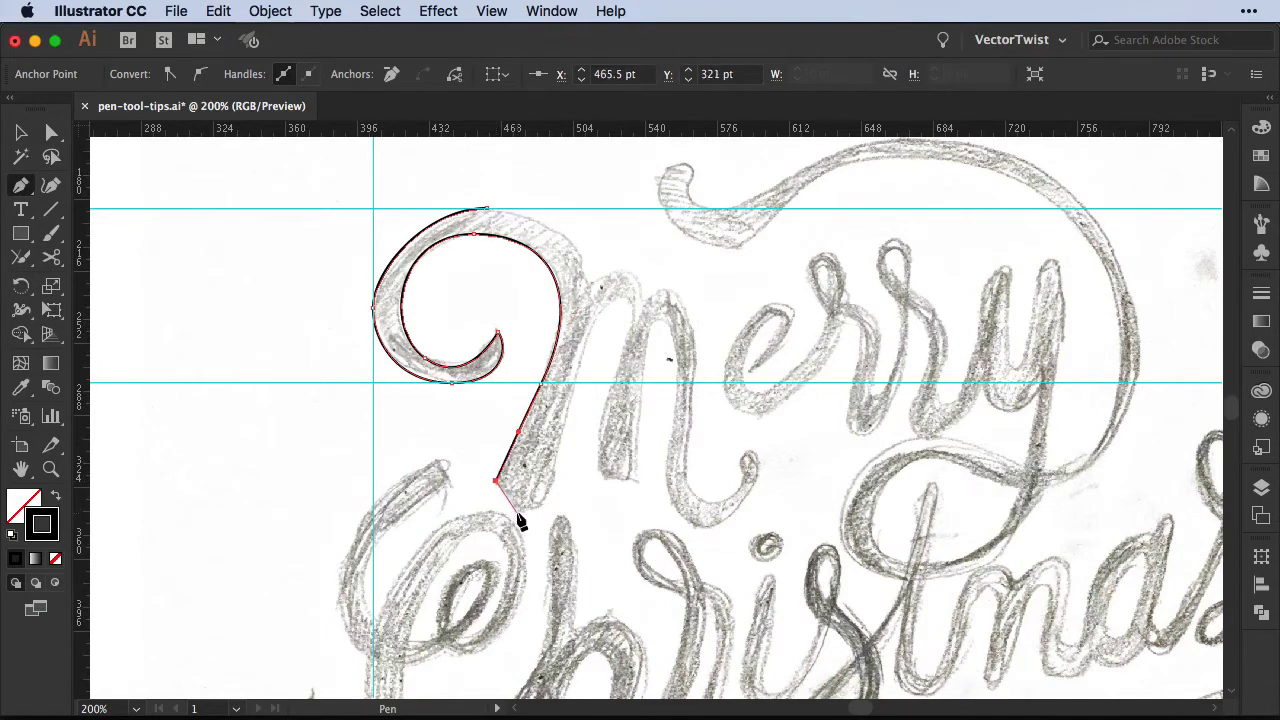
{"action": "left_click", "coordinate": [518, 511]}
{"action": "left_click", "coordinate": [543, 501]}
{"action": "left_click", "coordinate": [574, 380]}
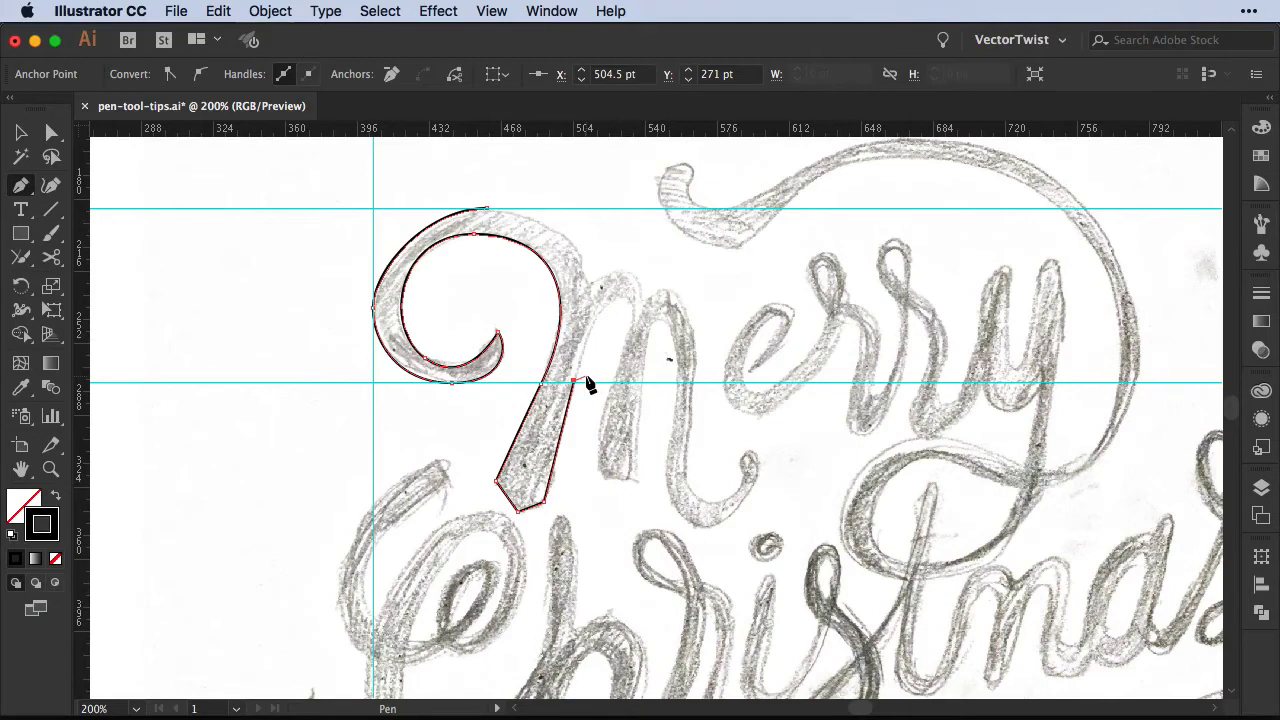
Step: Pull smooth handles out of the pointed base anchors of the M's first stem to round its base
{"action": "left_click", "coordinate": [22, 189]}
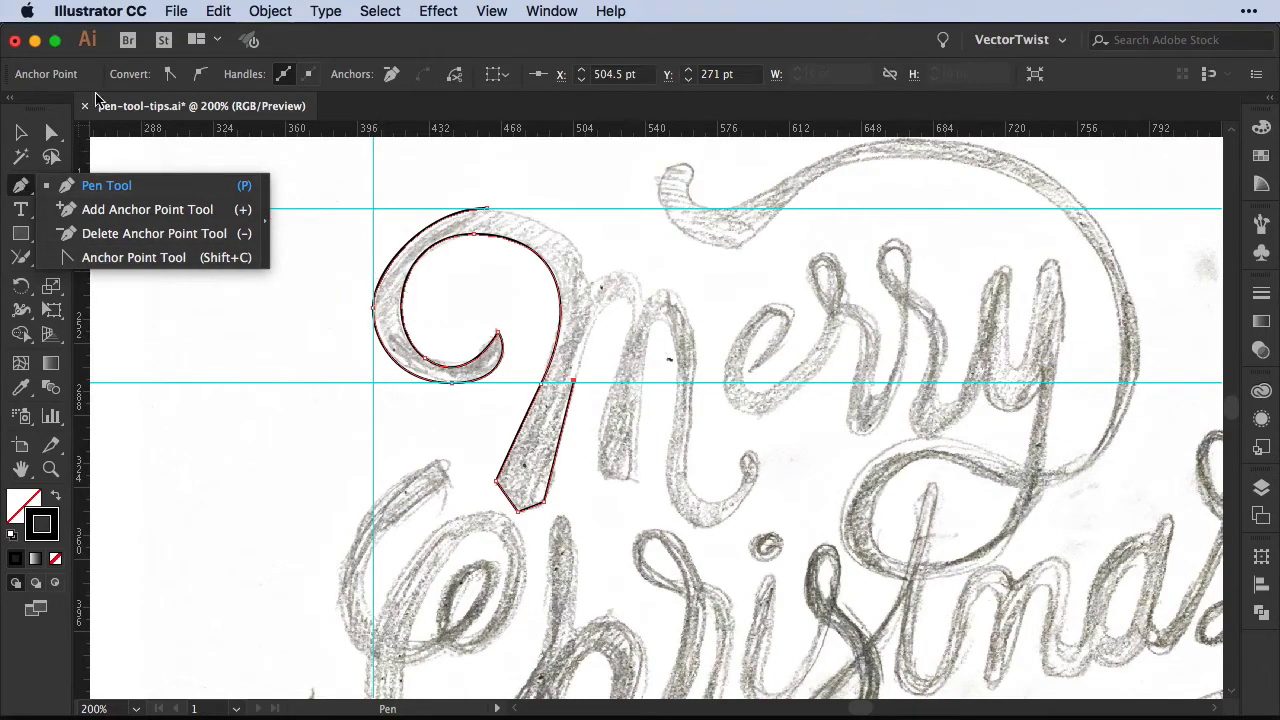
{"action": "left_click", "coordinate": [477, 48]}
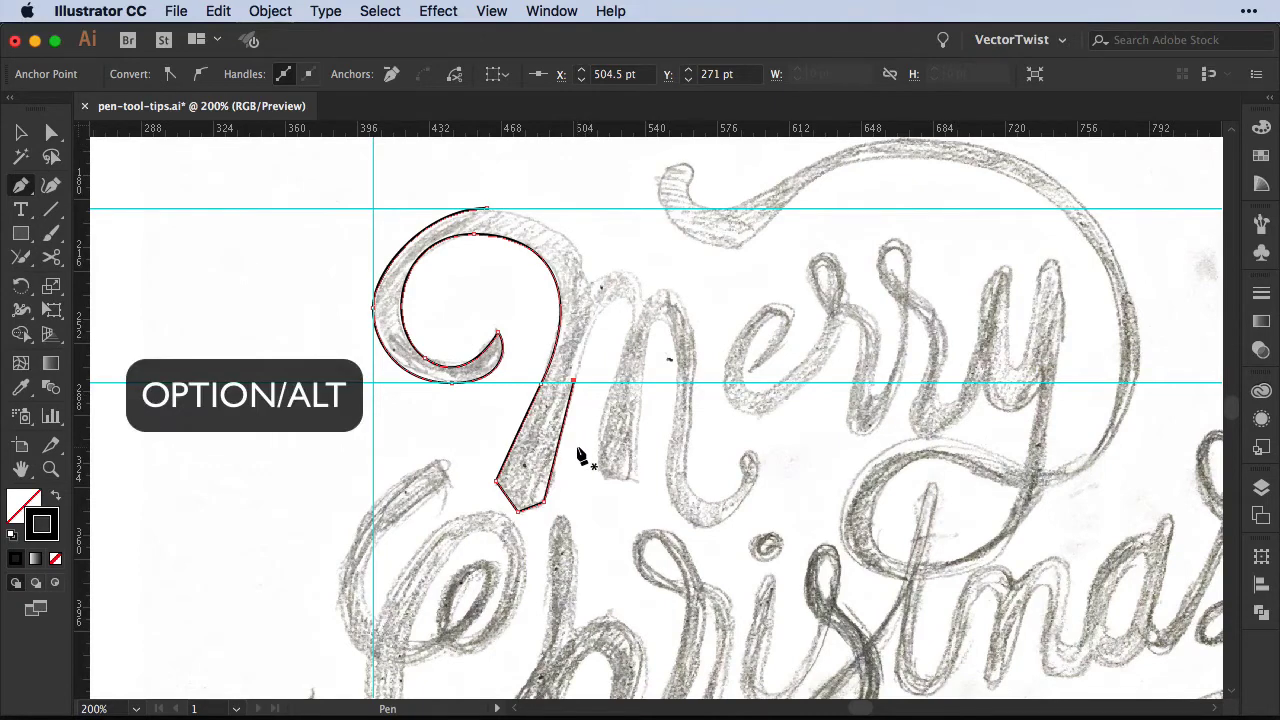
{"action": "key", "text": "alt"}
{"action": "left_click", "coordinate": [517, 511], "text": "alt"}
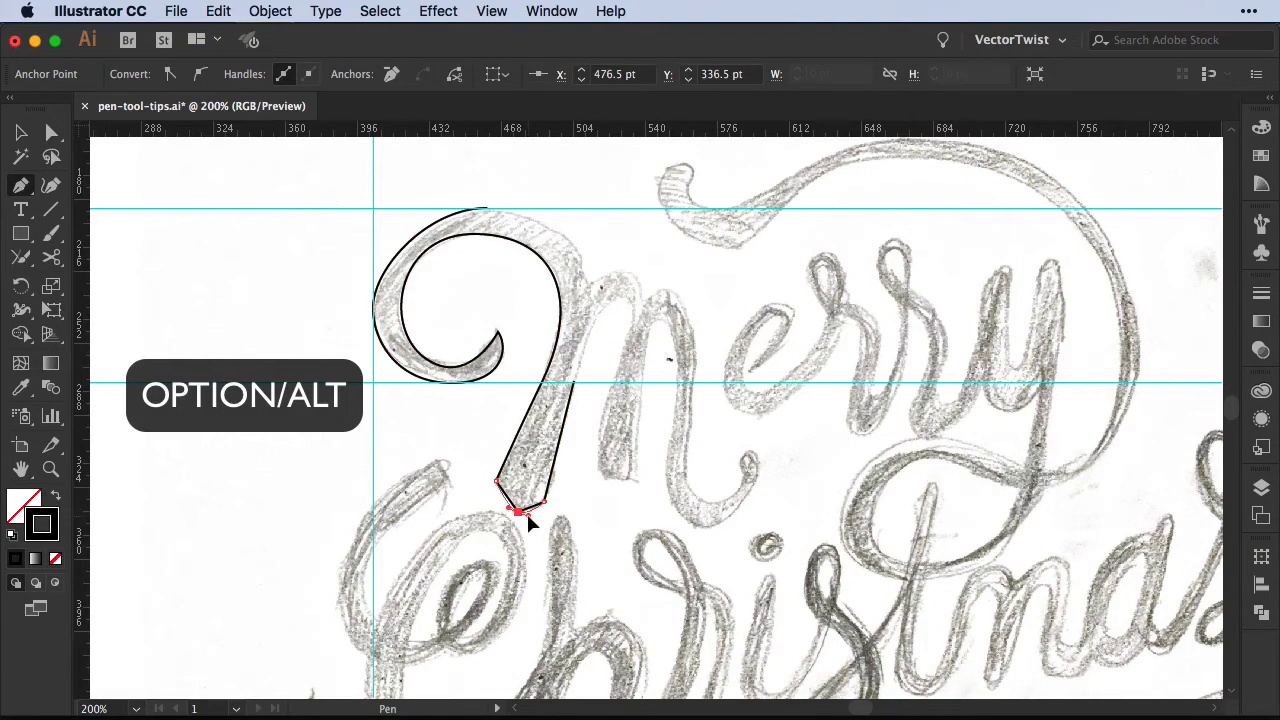
{"action": "key", "text": "super+z"}
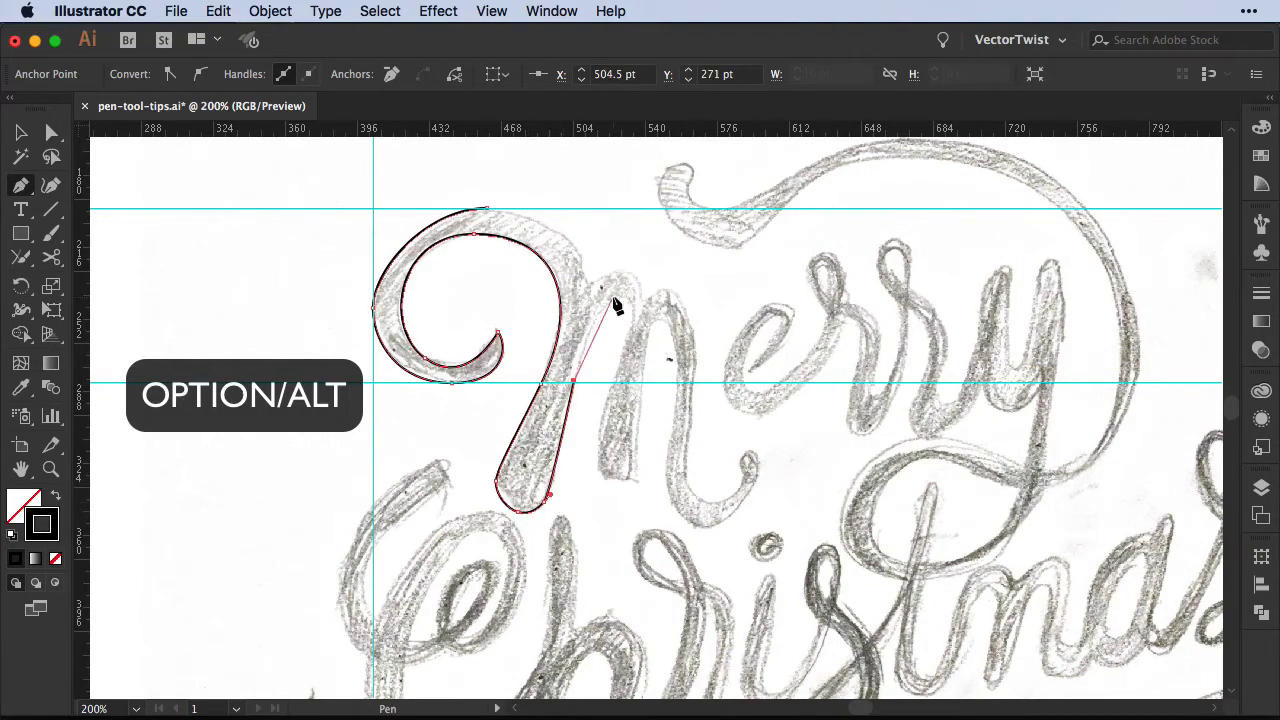
Step: Continue the path over the M's first inner arch and down to the second stem's left edge at the lower guide
{"action": "left_click_drag", "start_coordinate": [619, 297], "coordinate": [647, 298]}
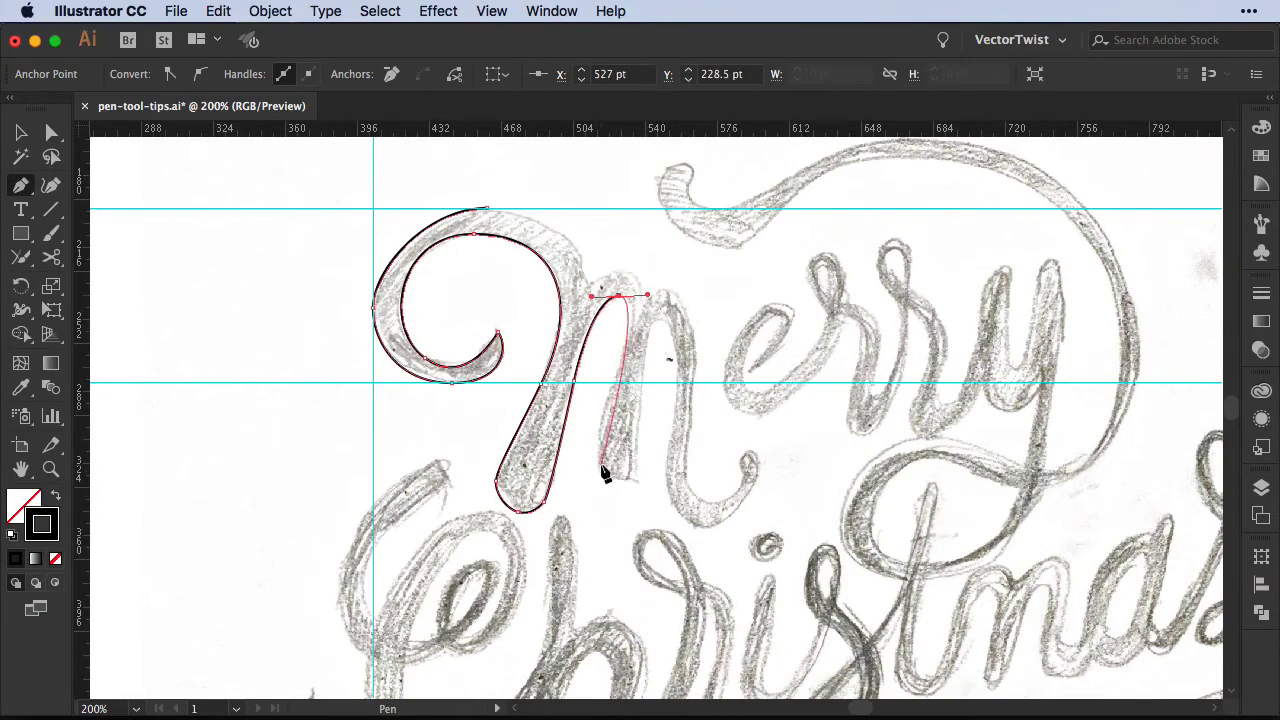
{"action": "left_click", "coordinate": [601, 419]}
{"action": "key", "text": "space"}
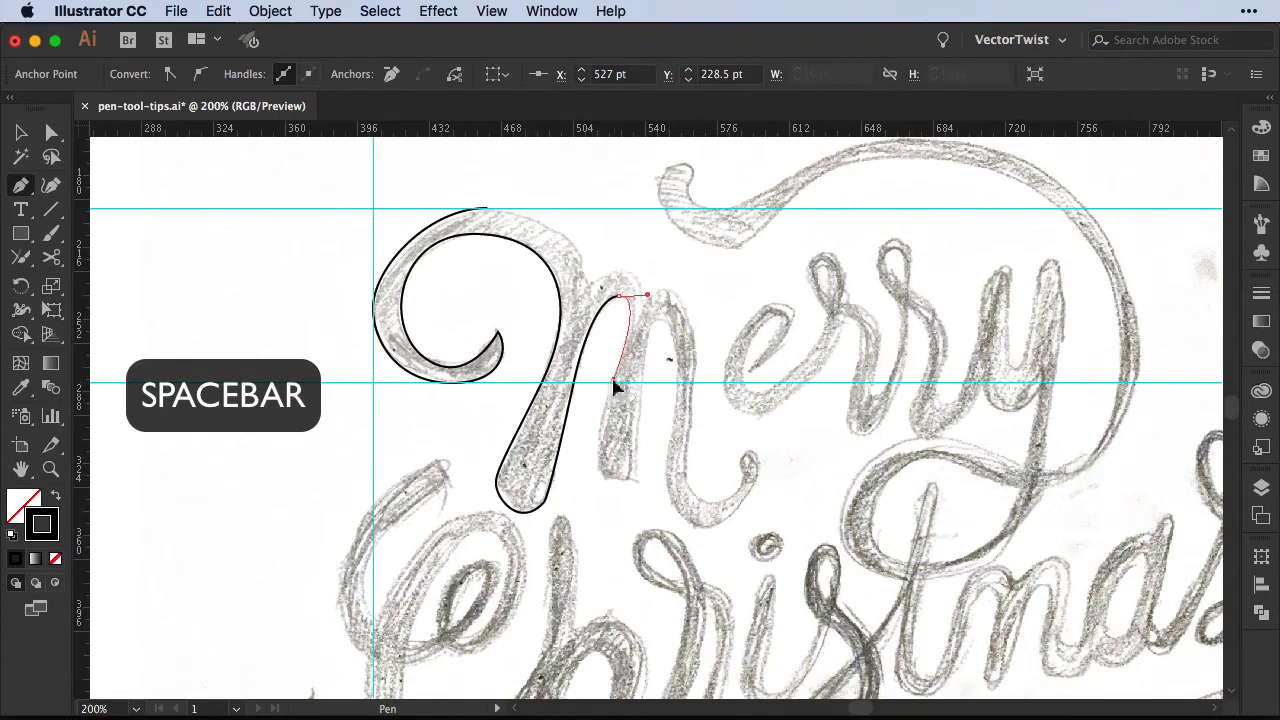
{"action": "mouse_move", "coordinate": [611, 380]}
{"action": "left_mouse_down"}
{"action": "mouse_move", "coordinate": [609, 443]}
{"action": "mouse_move", "coordinate": [598, 400]}
{"action": "left_mouse_up"}
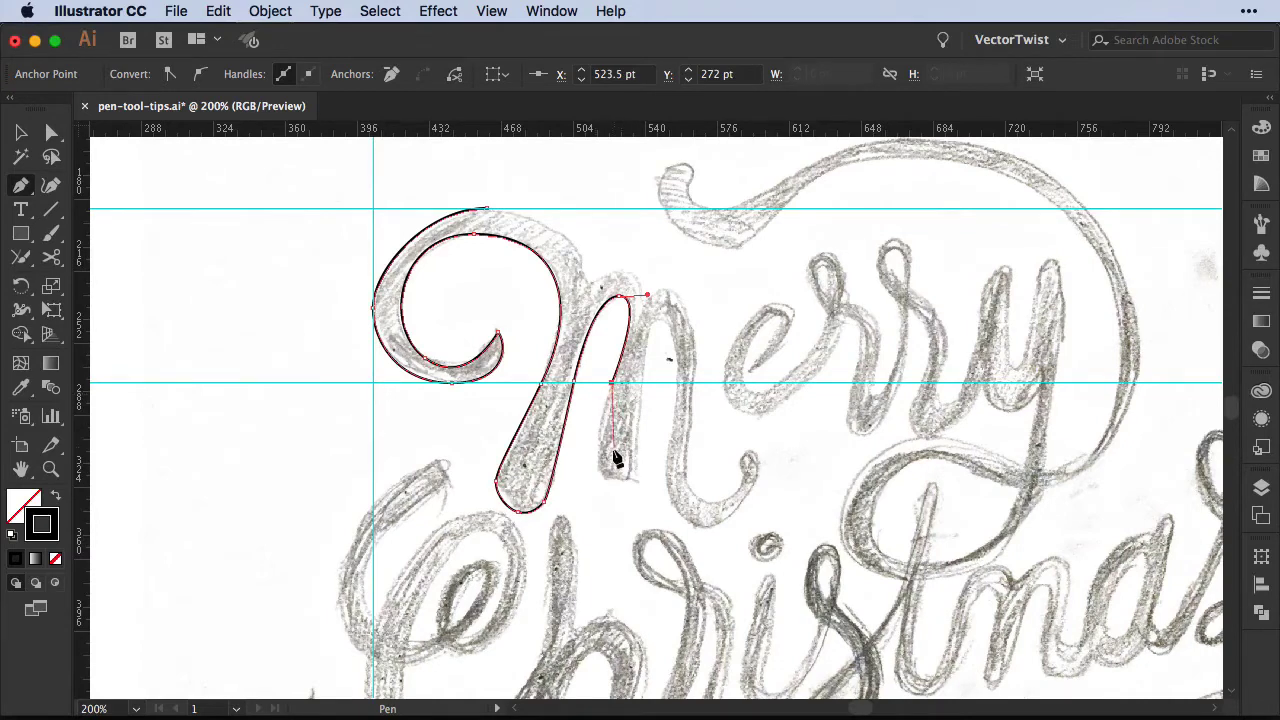
Step: Add a smooth anchor near the base of the second stem's left edge, repositioning it while placing to match the sketch
{"action": "left_click_drag", "start_coordinate": [599, 471], "coordinate": [608, 490]}
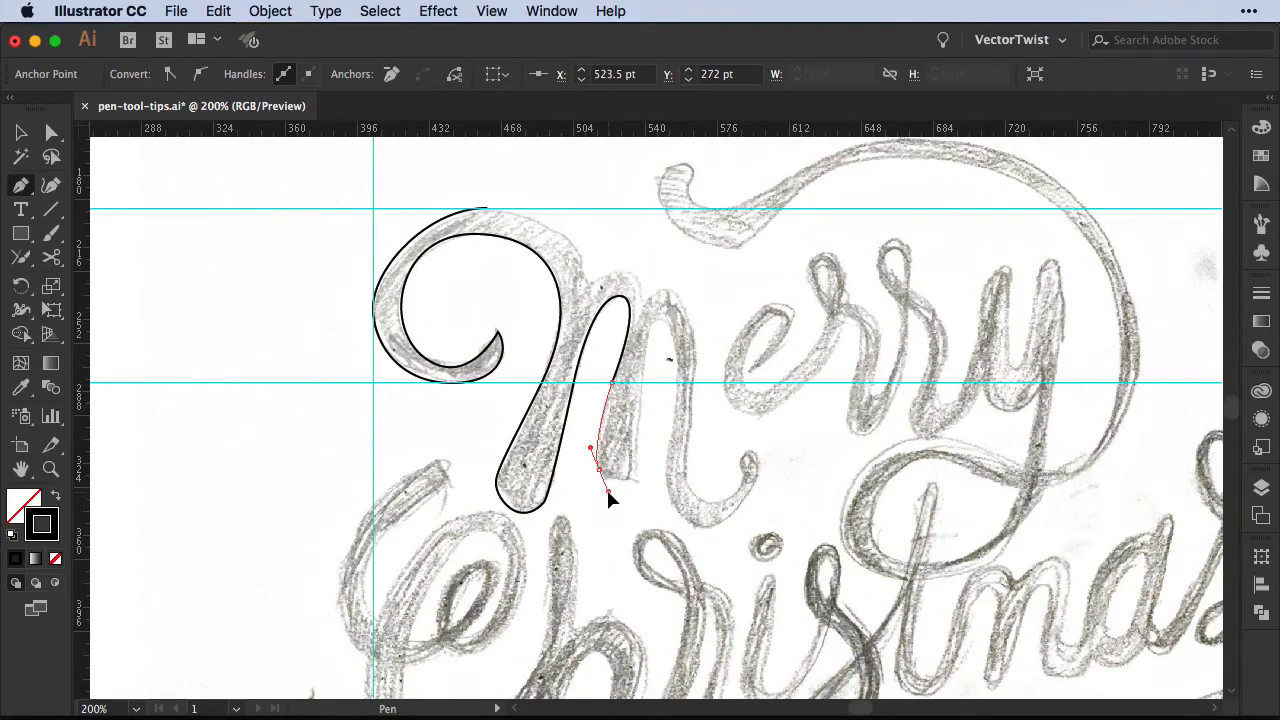
{"action": "key", "text": "space"}
{"action": "mouse_move", "coordinate": [606, 487]}
{"action": "left_mouse_down"}
{"action": "mouse_move", "coordinate": [624, 452]}
{"action": "mouse_move", "coordinate": [594, 511]}
{"action": "mouse_move", "coordinate": [608, 491]}
{"action": "left_mouse_up"}
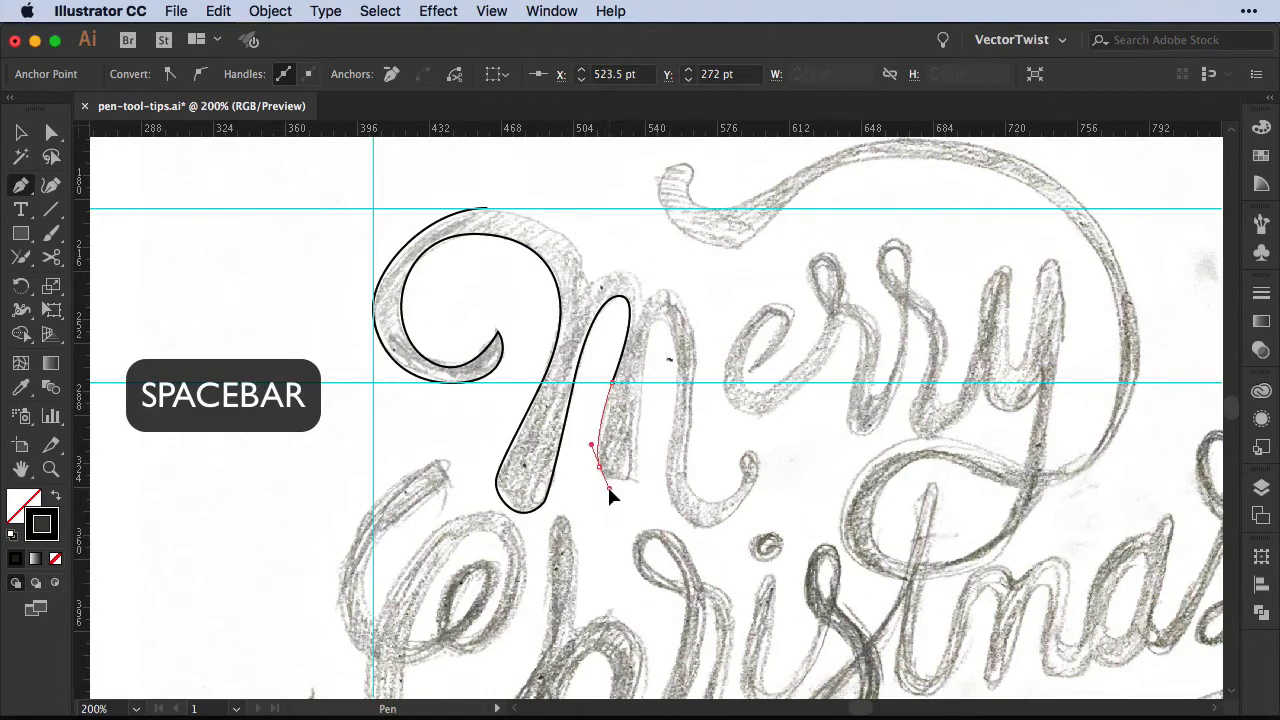
{"action": "left_click_drag", "start_coordinate": [607, 484], "coordinate": [636, 484]}
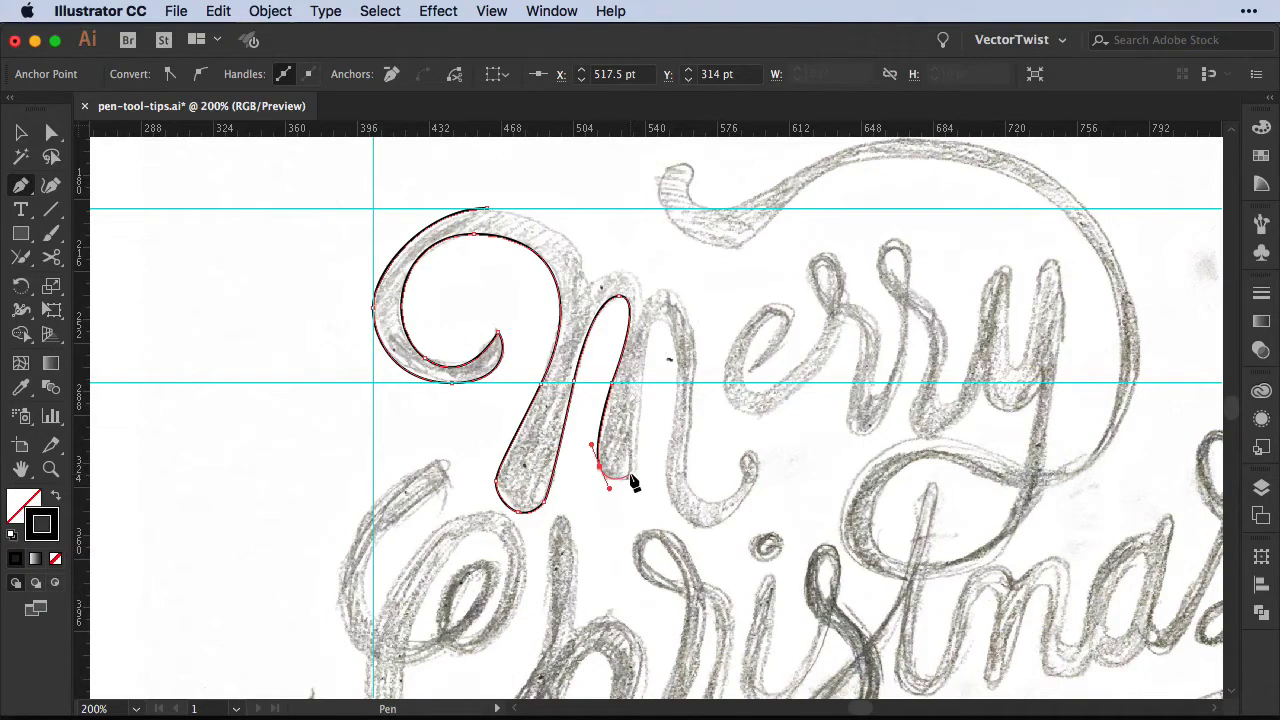
Step: Carry the path across the second stem's base, up its right edge and over the second inner arch, rounding the base corners
{"action": "left_click", "coordinate": [635, 477]}
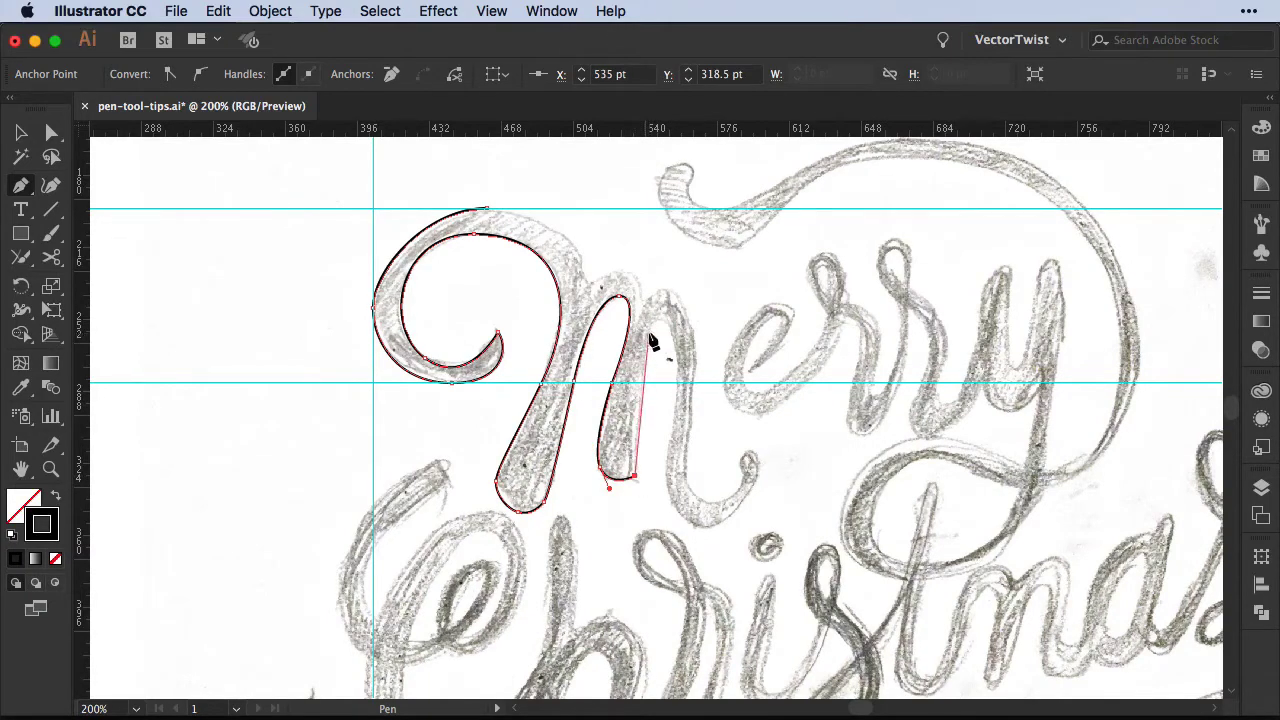
{"action": "left_click_drag", "start_coordinate": [667, 325], "coordinate": [683, 348]}
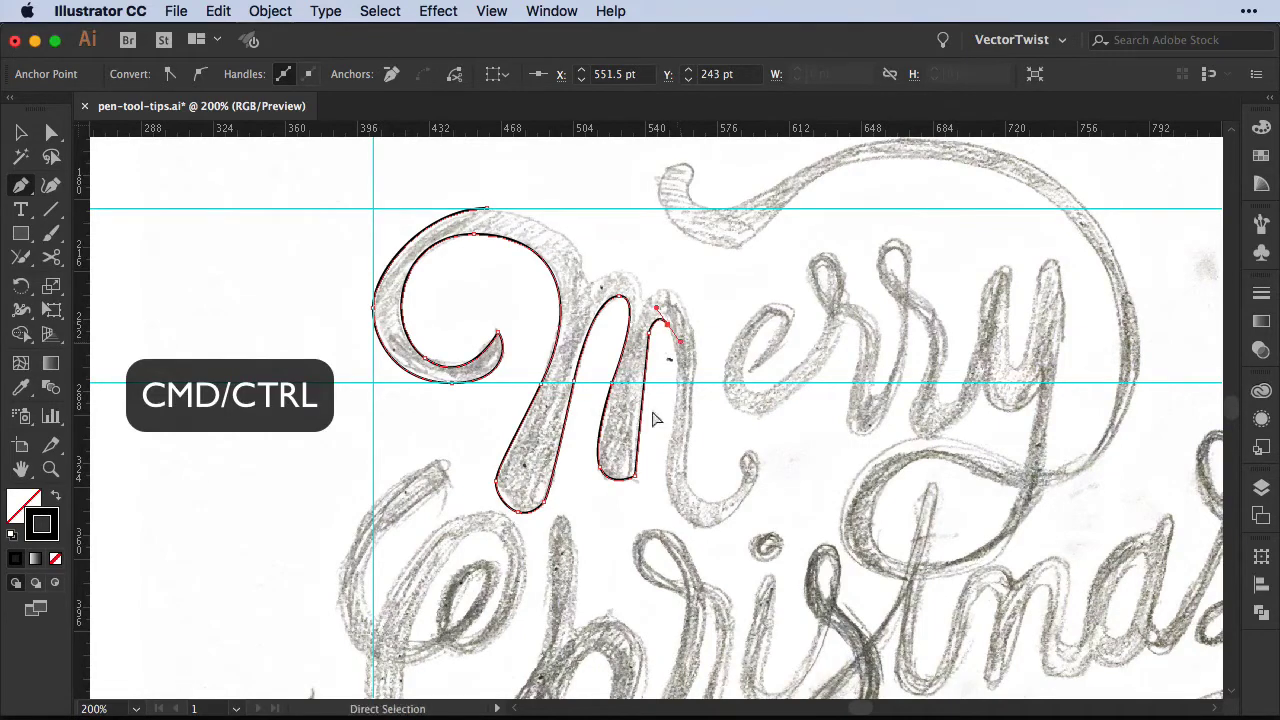
{"action": "left_click", "coordinate": [636, 477], "text": "super"}
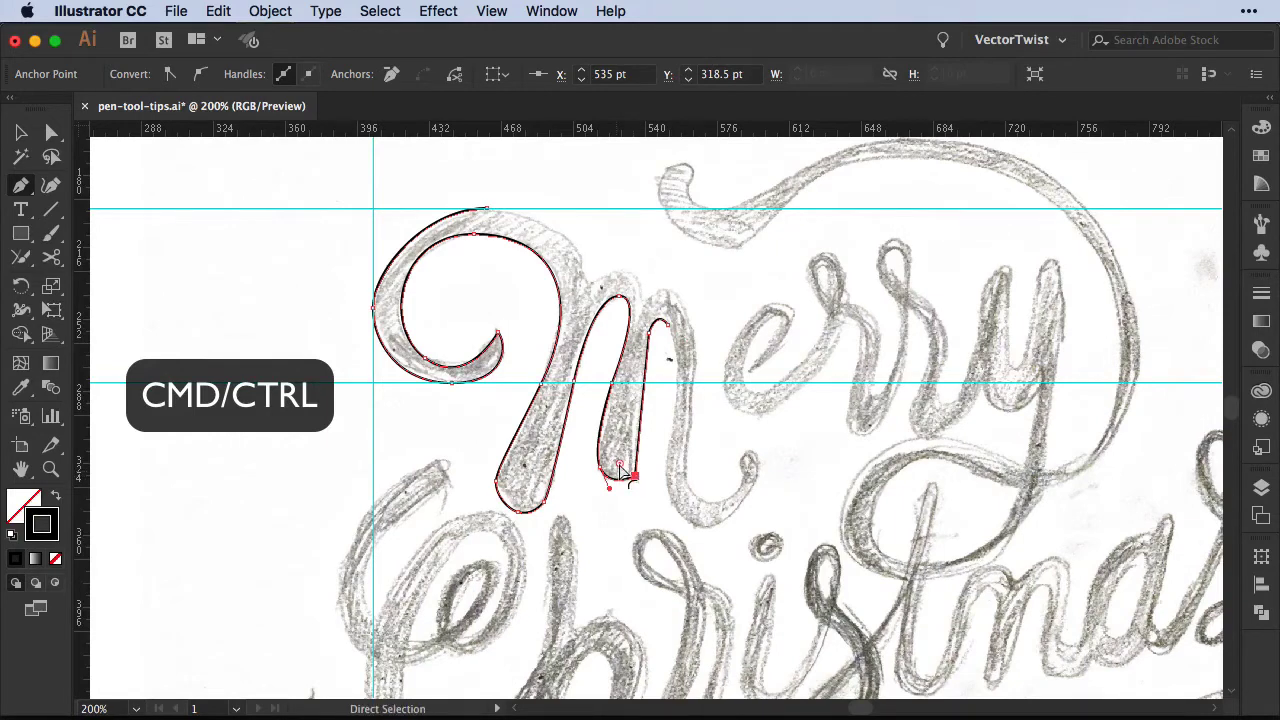
{"action": "left_click_drag", "start_coordinate": [620, 465], "coordinate": [577, 418]}
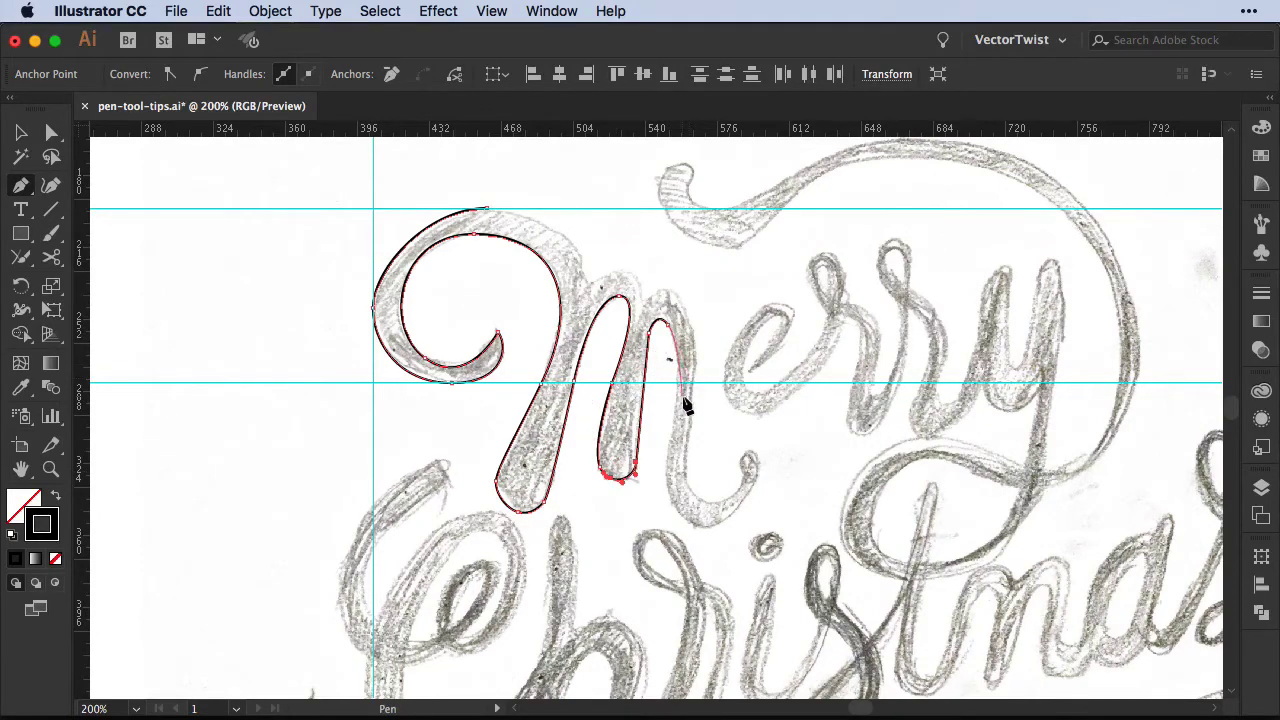
Step: Trace the third stem's inner edge down and around the underside of the tail to its tip, and deselect the path
{"action": "left_click", "coordinate": [667, 472]}
{"action": "left_click_drag", "start_coordinate": [703, 527], "coordinate": [730, 530]}
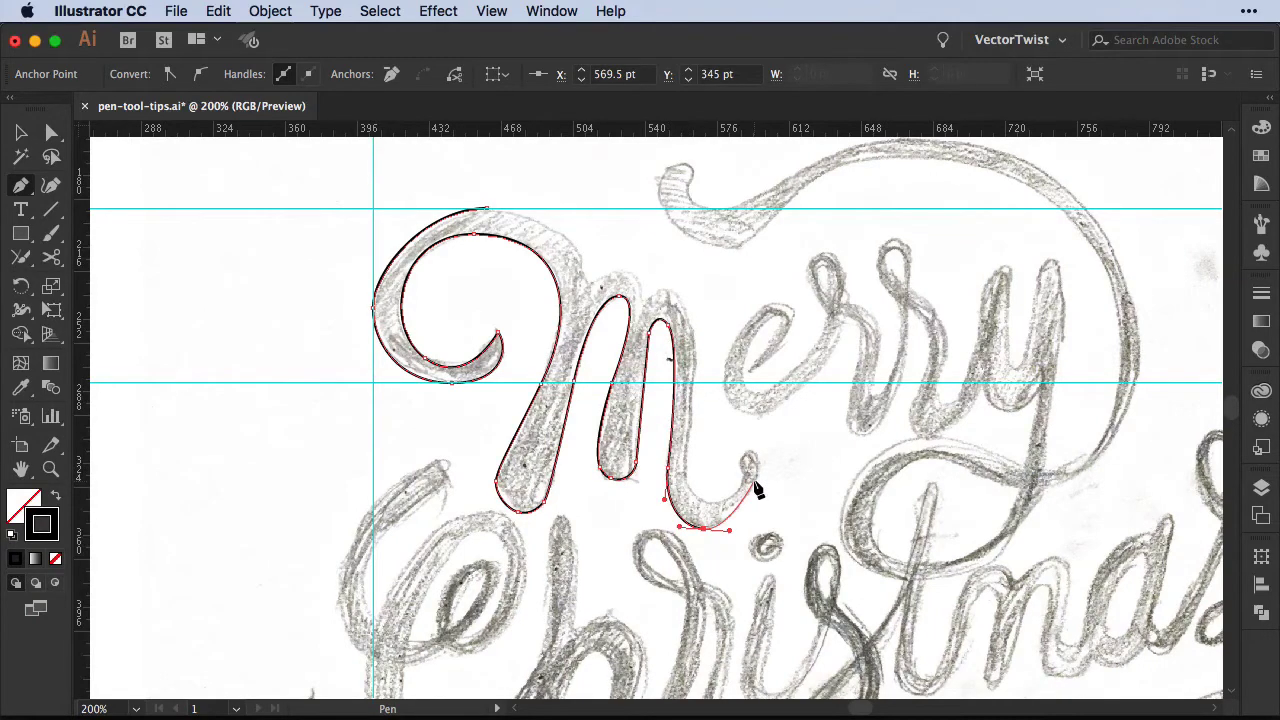
{"action": "left_click", "coordinate": [753, 484]}
{"action": "key", "text": "shift+super+a"}
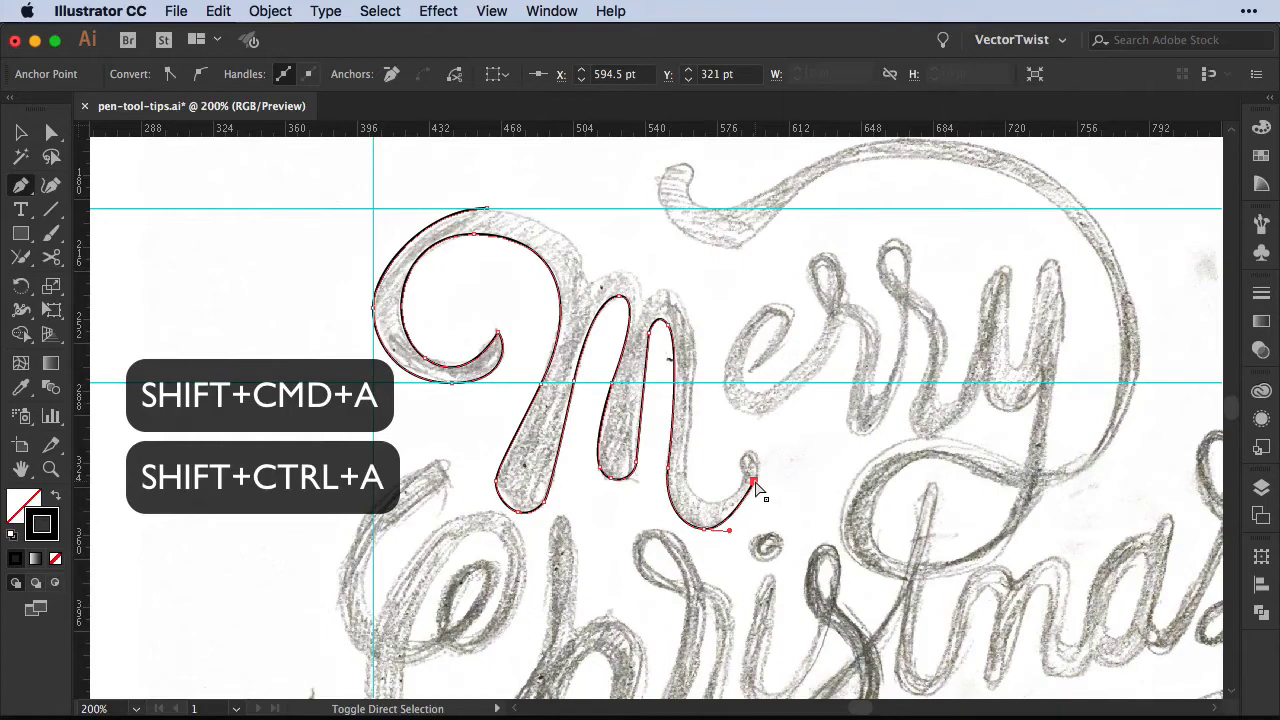
{"action": "key", "text": "shift+super+a"}
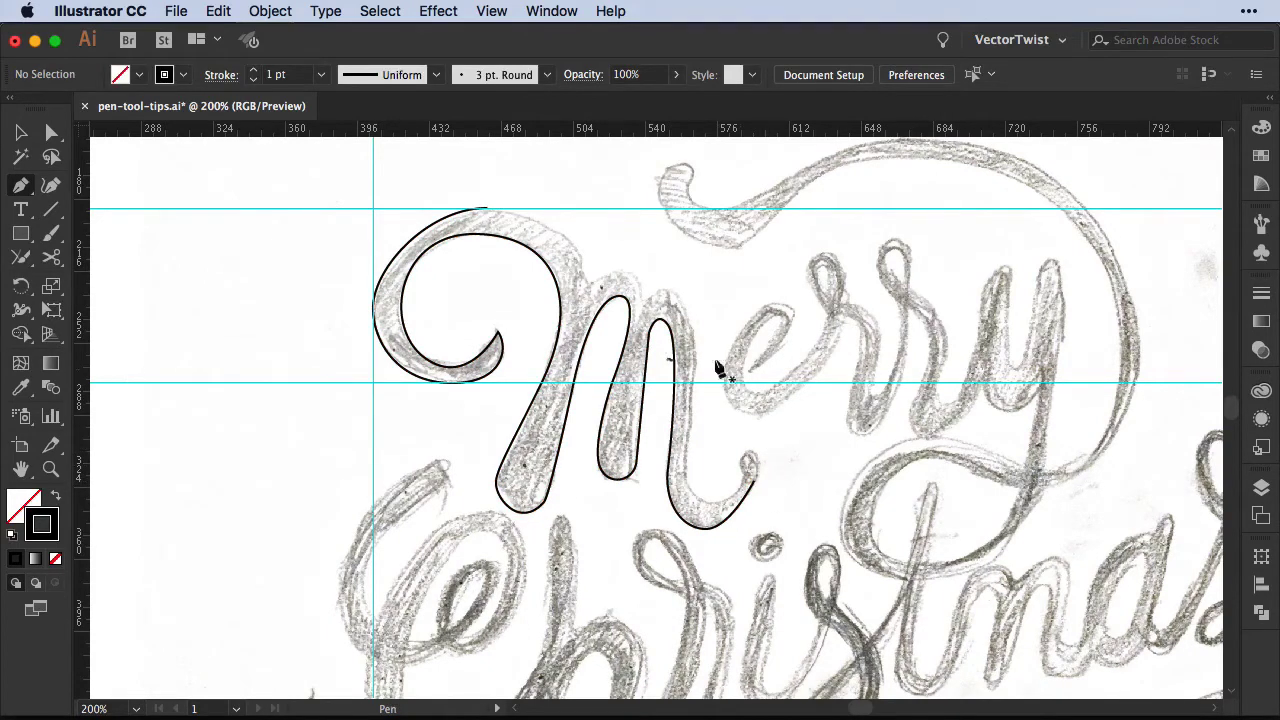
Step: Trace a new path from the top of the third stem down its outer edge and along the tail's upper side to the tip
{"action": "left_click", "coordinate": [663, 290]}
{"action": "left_click_drag", "start_coordinate": [695, 346], "coordinate": [692, 378]}
{"action": "mouse_move", "coordinate": [702, 500]}
{"action": "left_mouse_down"}
{"action": "mouse_move", "coordinate": [706, 523]}
{"action": "mouse_move", "coordinate": [706, 509]}
{"action": "mouse_move", "coordinate": [738, 509]}
{"action": "mouse_move", "coordinate": [739, 461]}
{"action": "mouse_move", "coordinate": [752, 464]}
{"action": "left_mouse_up"}
{"action": "left_click", "coordinate": [757, 456]}
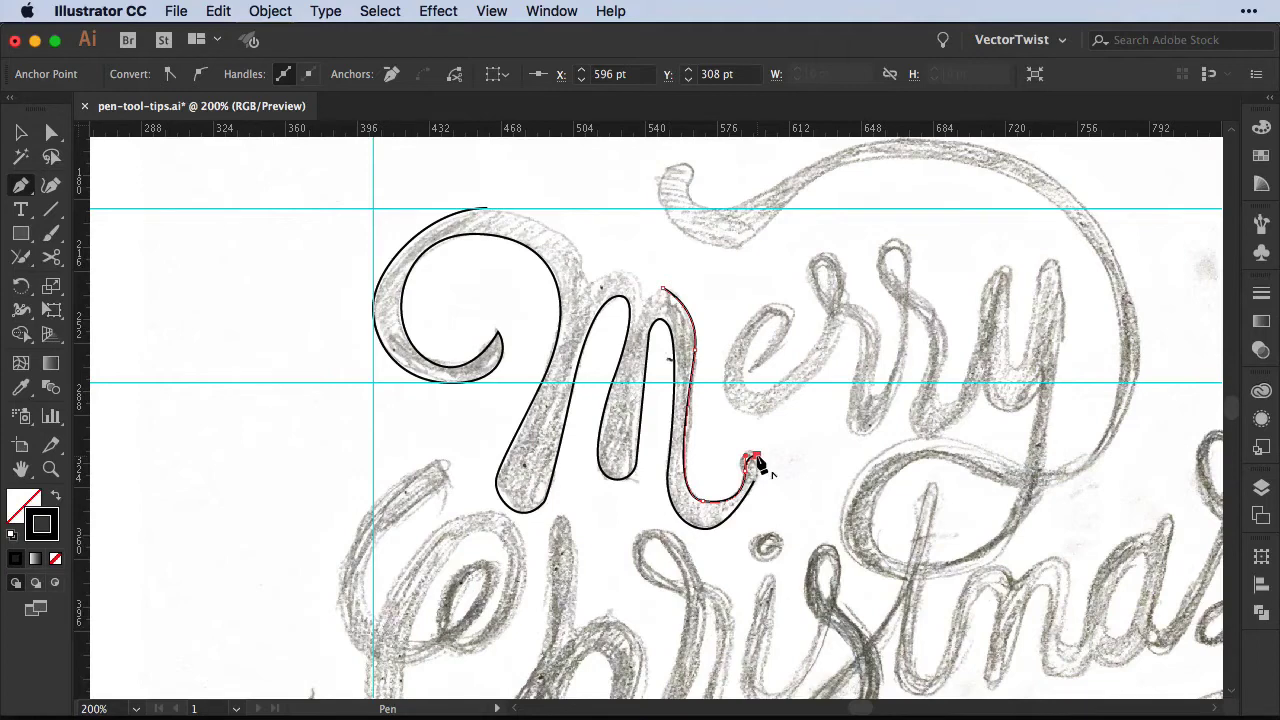
Step: Join and round the outline at the tail's tip, and select the open end at the top of the third stem
{"action": "key", "text": "super"}
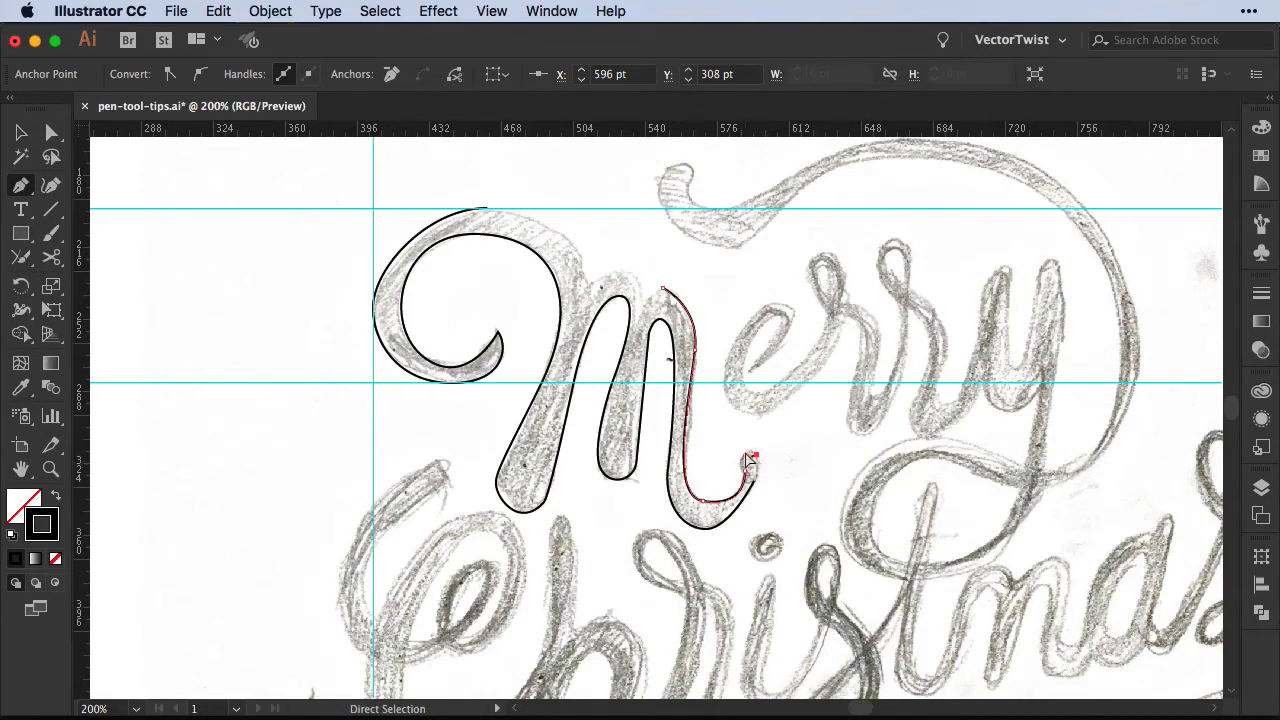
{"action": "left_click_drag", "start_coordinate": [748, 462], "coordinate": [745, 499]}
{"action": "key", "text": "super"}
{"action": "left_click", "coordinate": [658, 290], "text": "super"}
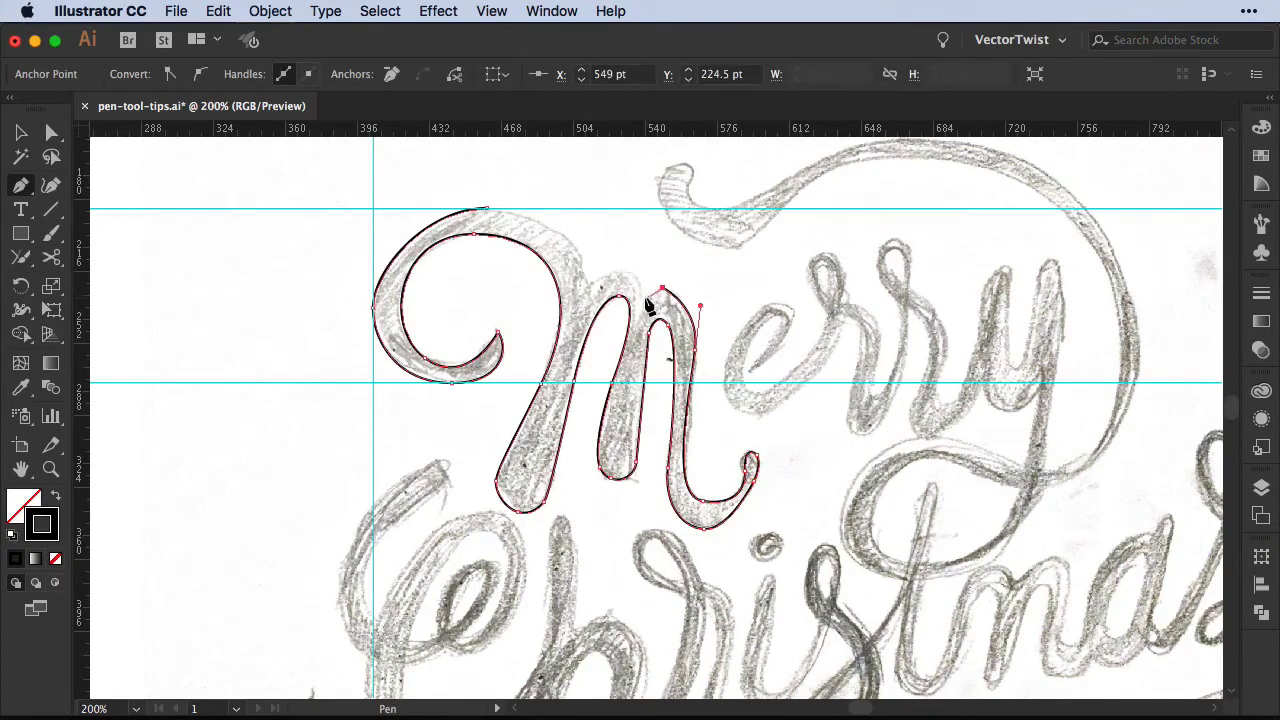
Step: Close the M outline with straight segments along its upper edge and a smooth curve into the swirl's topmost anchor
{"action": "left_click", "coordinate": [645, 300]}
{"action": "left_click", "coordinate": [624, 268]}
{"action": "left_click", "coordinate": [586, 280]}
{"action": "left_click_drag", "start_coordinate": [486, 208], "coordinate": [382, 196]}
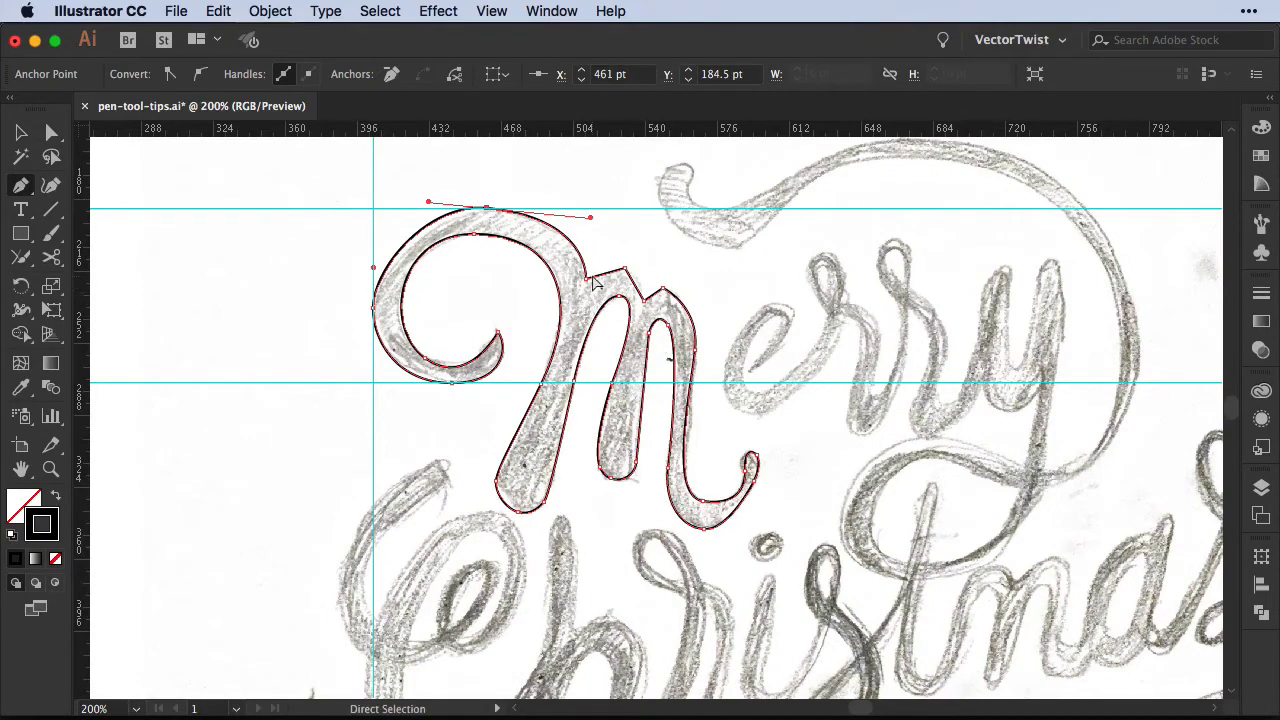
Step: Round the sharp corners along the M's upper edge with live corners, and deselect the outline
{"action": "left_click", "coordinate": [587, 279], "text": "super"}
{"action": "left_click_drag", "start_coordinate": [597, 262], "coordinate": [652, 278]}
{"action": "left_click", "coordinate": [625, 268], "text": "super"}
{"action": "left_click", "coordinate": [645, 301], "text": "super"}
{"action": "left_click", "coordinate": [719, 289], "text": "super"}
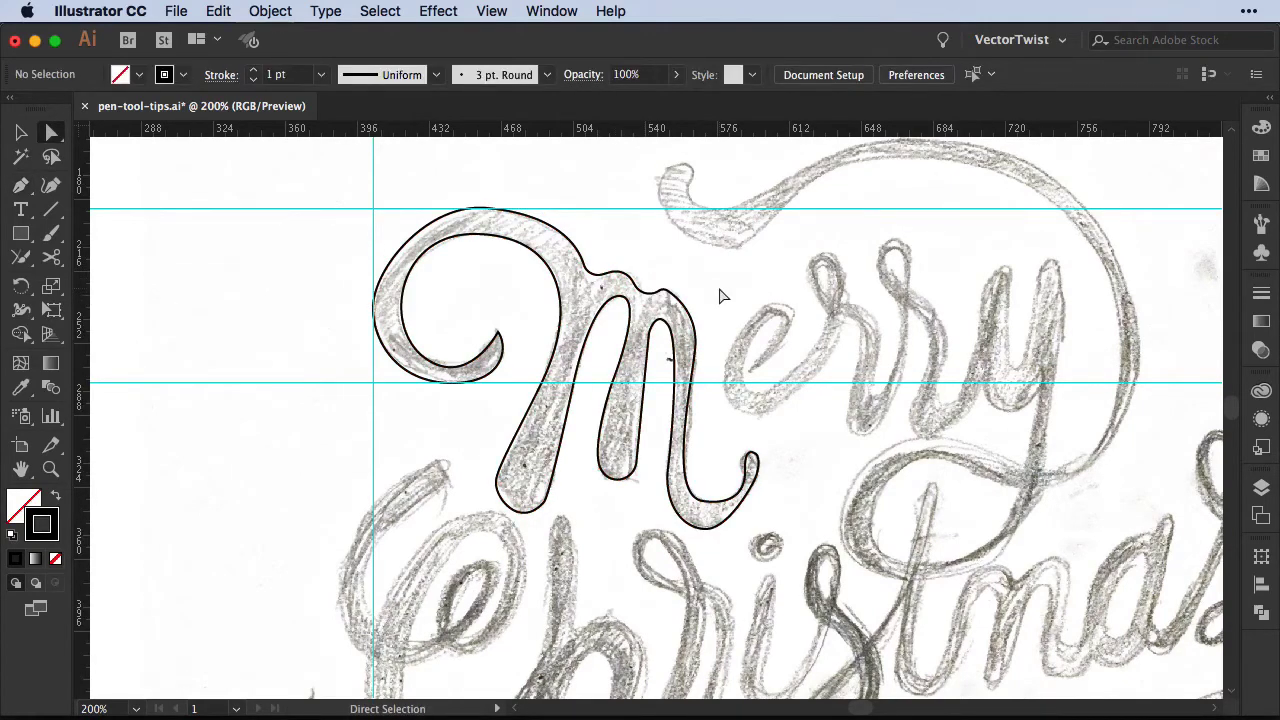
Step: Round the sharp corner at the swirl's tip with a live corner of about 2 pt
{"action": "left_click", "coordinate": [498, 334]}
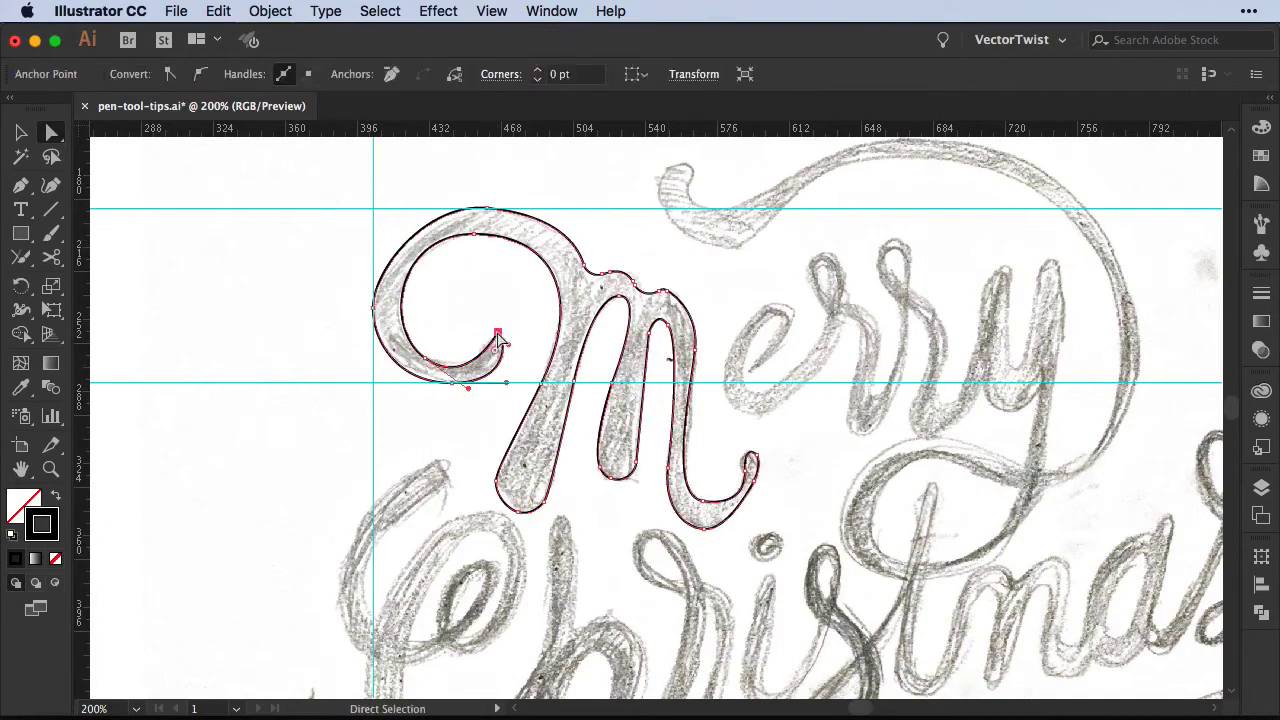
{"action": "mouse_move", "coordinate": [500, 343]}
{"action": "left_mouse_down"}
{"action": "mouse_move", "coordinate": [506, 372]}
{"action": "mouse_move", "coordinate": [505, 350]}
{"action": "left_mouse_up"}
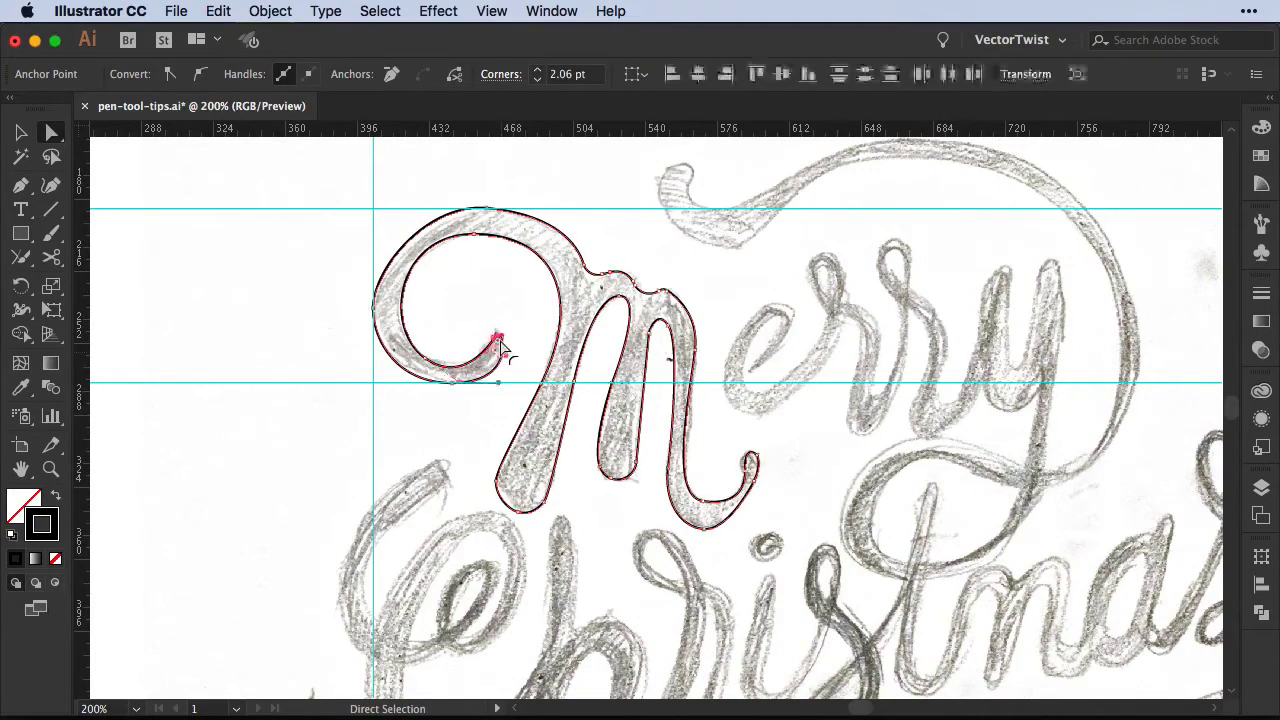
{"action": "left_click", "coordinate": [551, 499]}
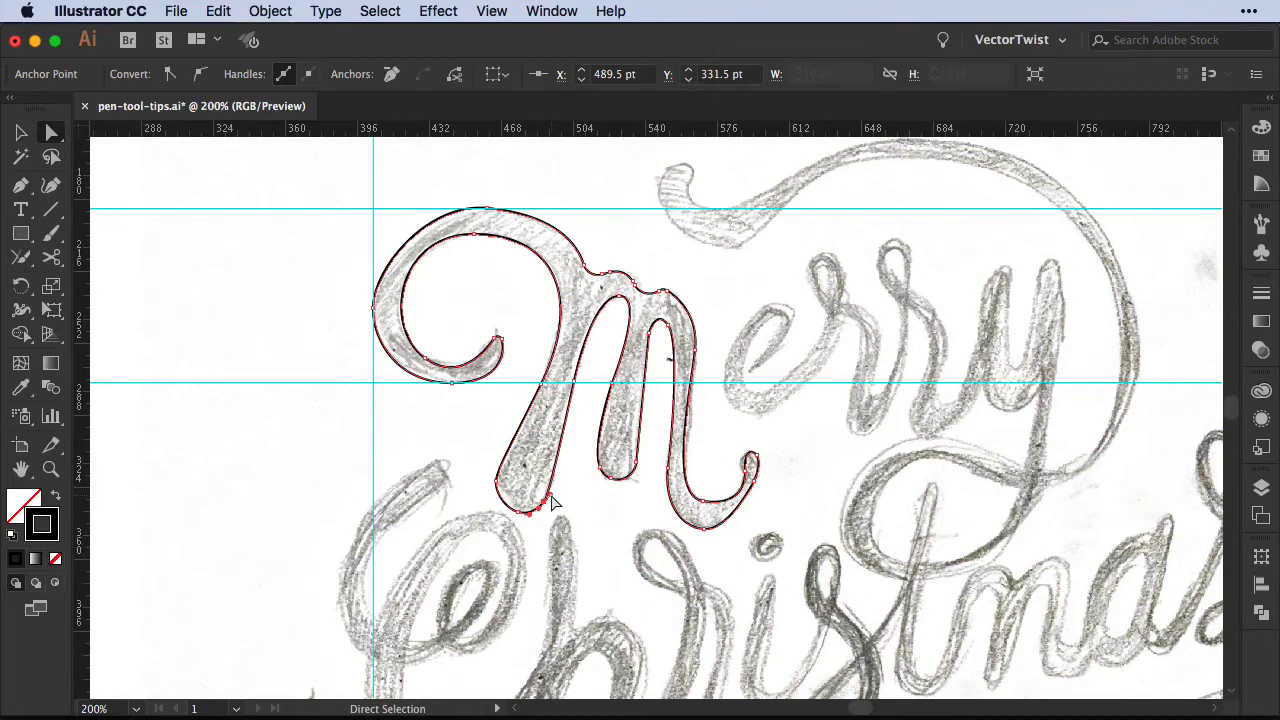
Step: Delete the extra anchor point at the top of the M's third stem, readjust the curve there, and deselect
{"action": "left_click", "coordinate": [661, 293]}
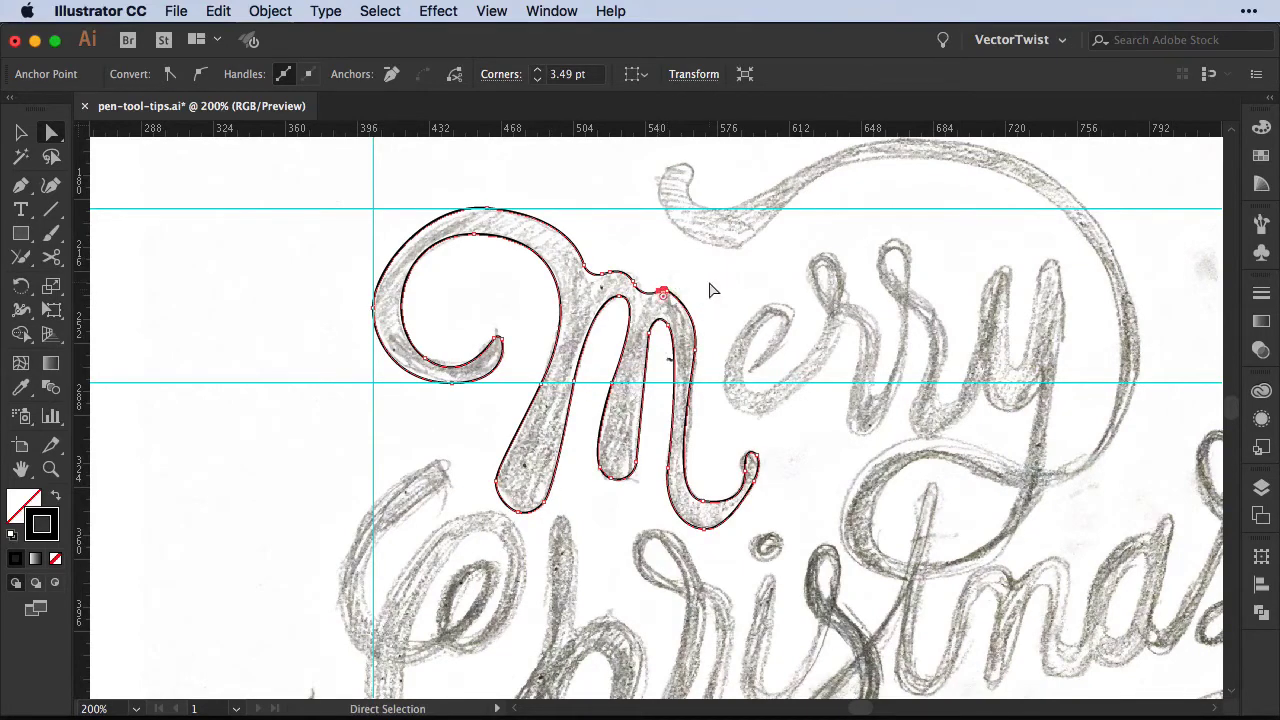
{"action": "key", "text": "p"}
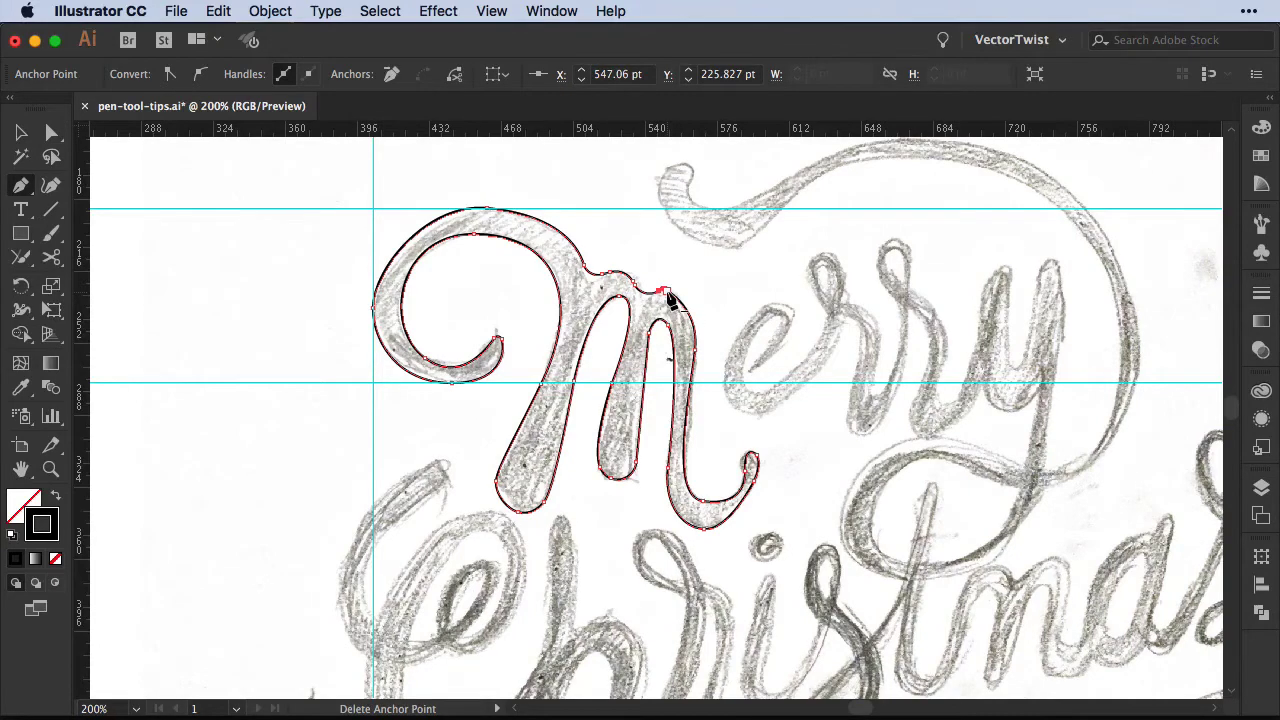
{"action": "left_click", "coordinate": [667, 292]}
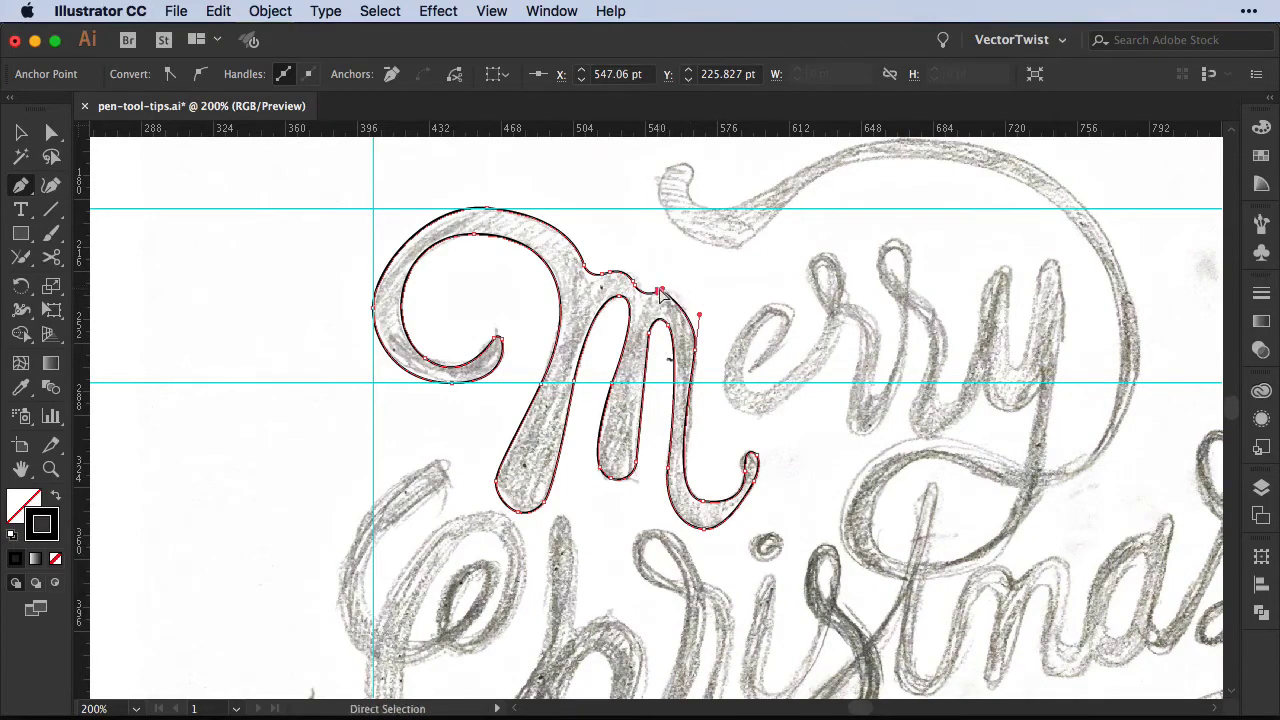
{"action": "left_click", "coordinate": [664, 290], "text": "super"}
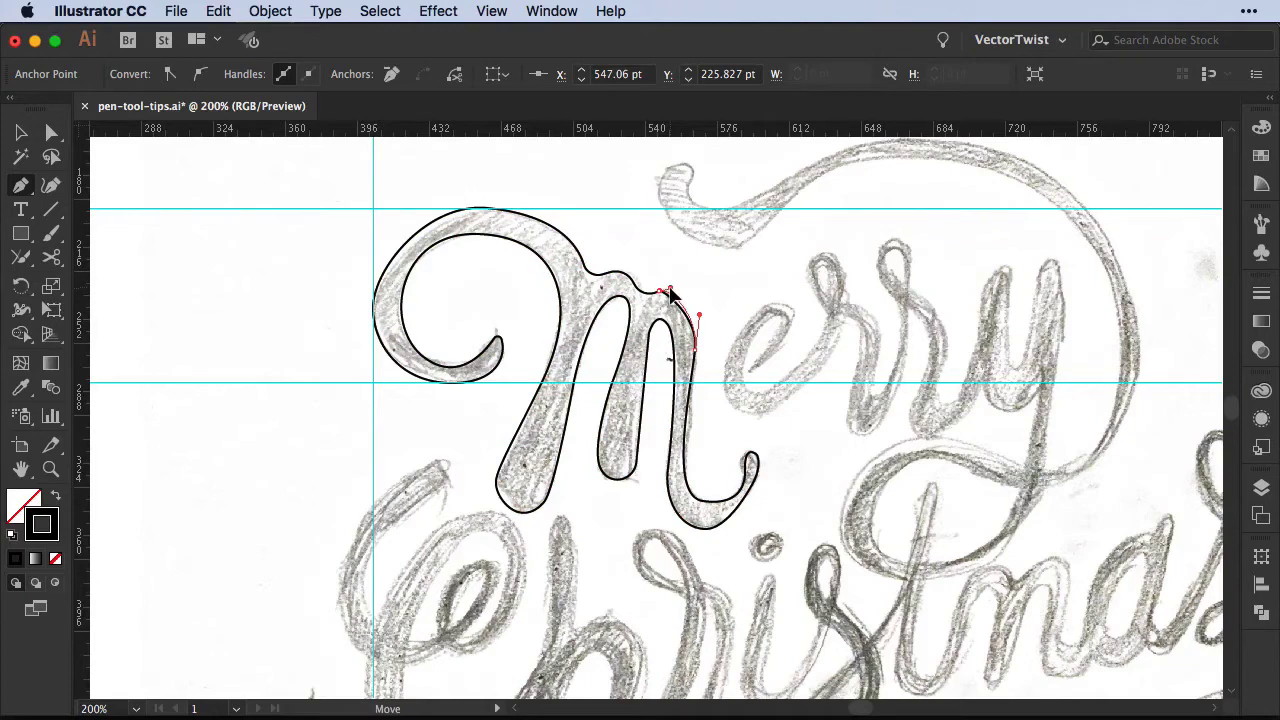
{"action": "left_click", "coordinate": [714, 296], "text": "super"}
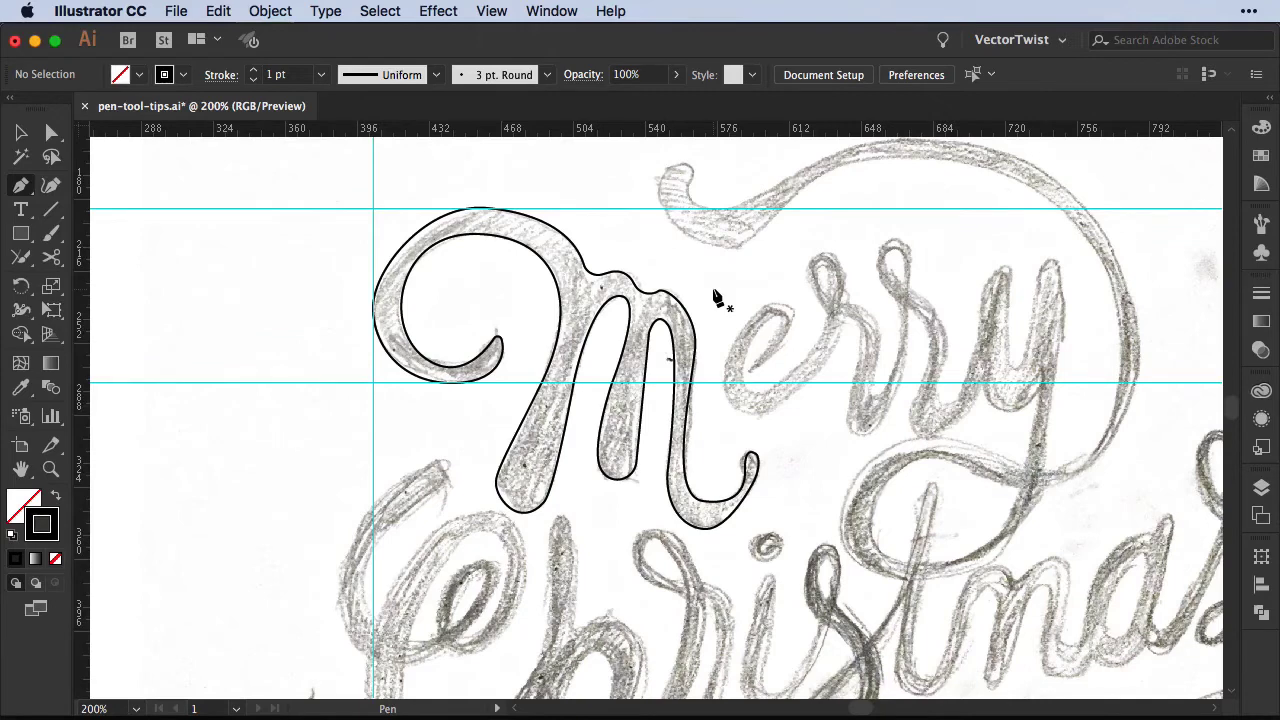
Step: Start a new path at the tip of the y's flourish and trace its upper edge to the top of the large arc
{"action": "left_click_drag", "start_coordinate": [1002, 213], "coordinate": [906, 263]}
{"action": "left_click", "coordinate": [583, 213]}
{"action": "left_click_drag", "start_coordinate": [598, 227], "coordinate": [597, 241]}
{"action": "left_click_drag", "start_coordinate": [620, 258], "coordinate": [645, 257]}
{"action": "left_click_drag", "start_coordinate": [836, 189], "coordinate": [973, 209]}
Step: Select the smooth anchor in the dip of the flourish to refine its curve, and return to the Pen tool
{"action": "left_click", "coordinate": [654, 262], "text": "super"}
{"action": "key", "text": "v"}
{"action": "left_click", "coordinate": [619, 258]}
{"action": "key", "text": "p"}
{"action": "key", "text": "a"}
{"action": "key", "text": "p"}
Step: Resume the flourish path from the top of the arc and trace its outer edge around the right side toward the lower loop
{"action": "left_click", "coordinate": [836, 188]}
{"action": "left_click_drag", "start_coordinate": [1016, 300], "coordinate": [1086, 418]}
{"action": "left_click_drag", "start_coordinate": [996, 515], "coordinate": [838, 506]}
Step: Trace the inside of the y's lower loop up to its stem, and adjust the upper handle of the loop's leftmost anchor
{"action": "left_click_drag", "start_coordinate": [774, 571], "coordinate": [742, 653]}
{"action": "left_click", "coordinate": [774, 571]}
{"action": "left_click_drag", "start_coordinate": [820, 615], "coordinate": [881, 621]}
{"action": "left_click", "coordinate": [914, 570]}
{"action": "left_click", "coordinate": [775, 572], "text": "super"}
{"action": "left_click_drag", "start_coordinate": [809, 480], "coordinate": [800, 523]}
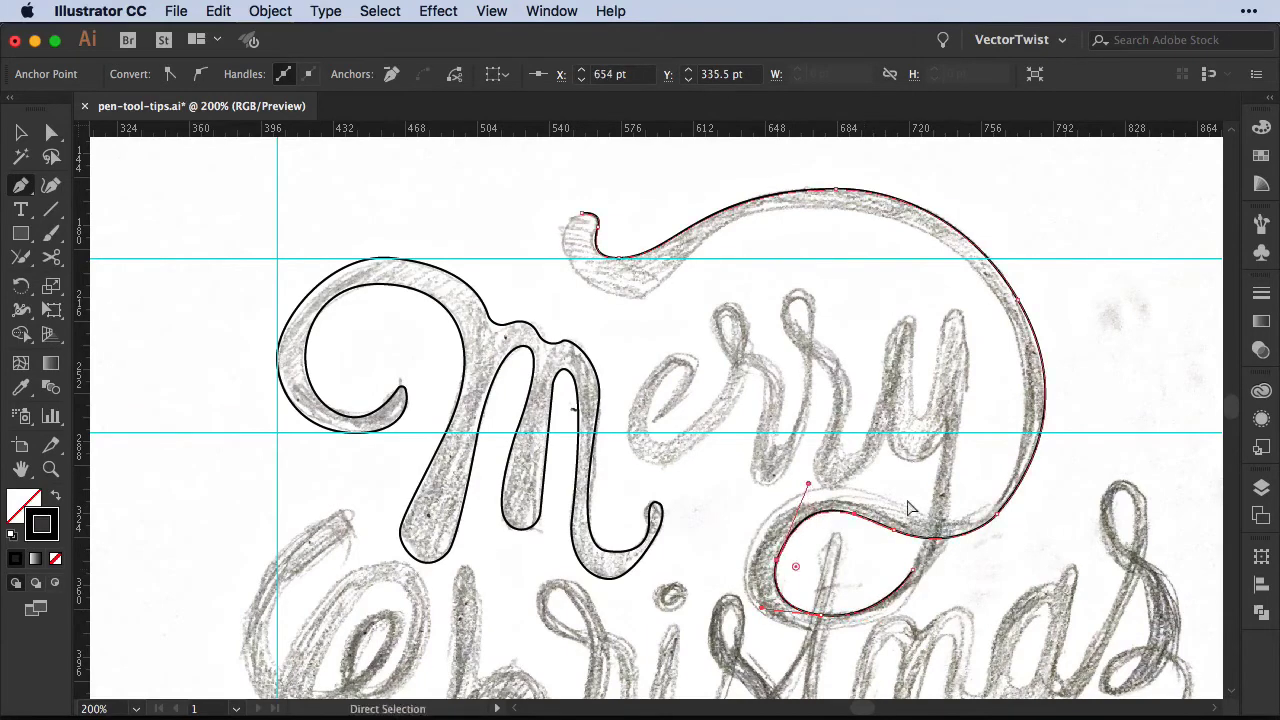
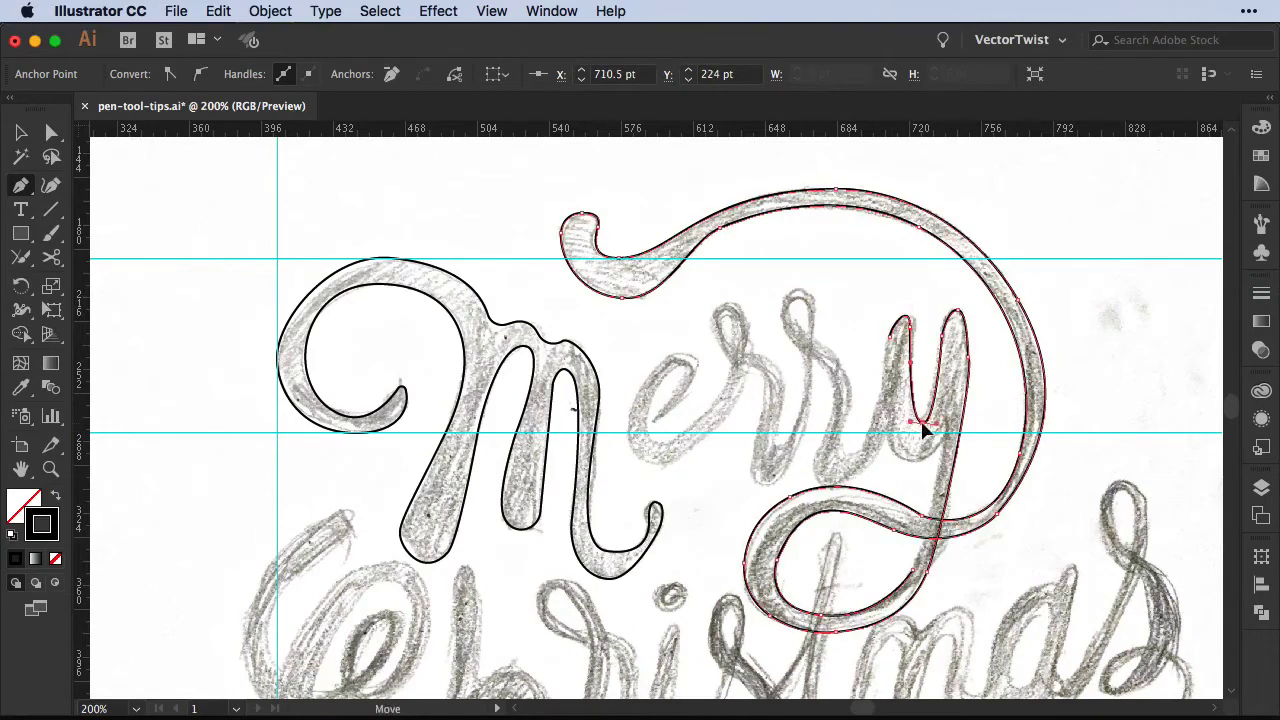
Step: Continue the y's outline down into the connecting stroke and up to the second r's shoulder, and deselect the path
{"action": "left_click_drag", "start_coordinate": [860, 455], "coordinate": [836, 462]}
{"action": "left_click", "coordinate": [838, 361]}
{"action": "left_click", "coordinate": [760, 400], "text": "super"}
Step: Trace the outline from the e's inner tip through the first r, and join the underside of the y to its stem
{"action": "left_click", "coordinate": [652, 422]}
{"action": "left_click_drag", "start_coordinate": [697, 360], "coordinate": [686, 327]}
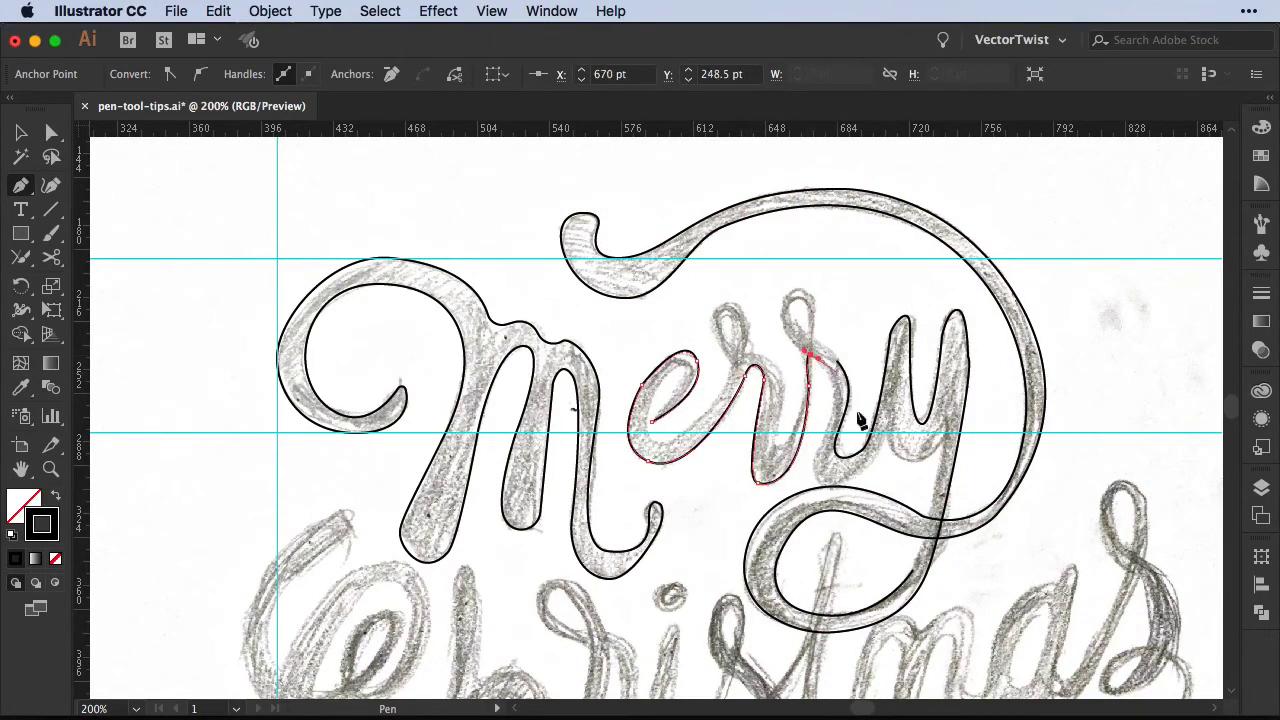
{"action": "left_click", "coordinate": [948, 440]}
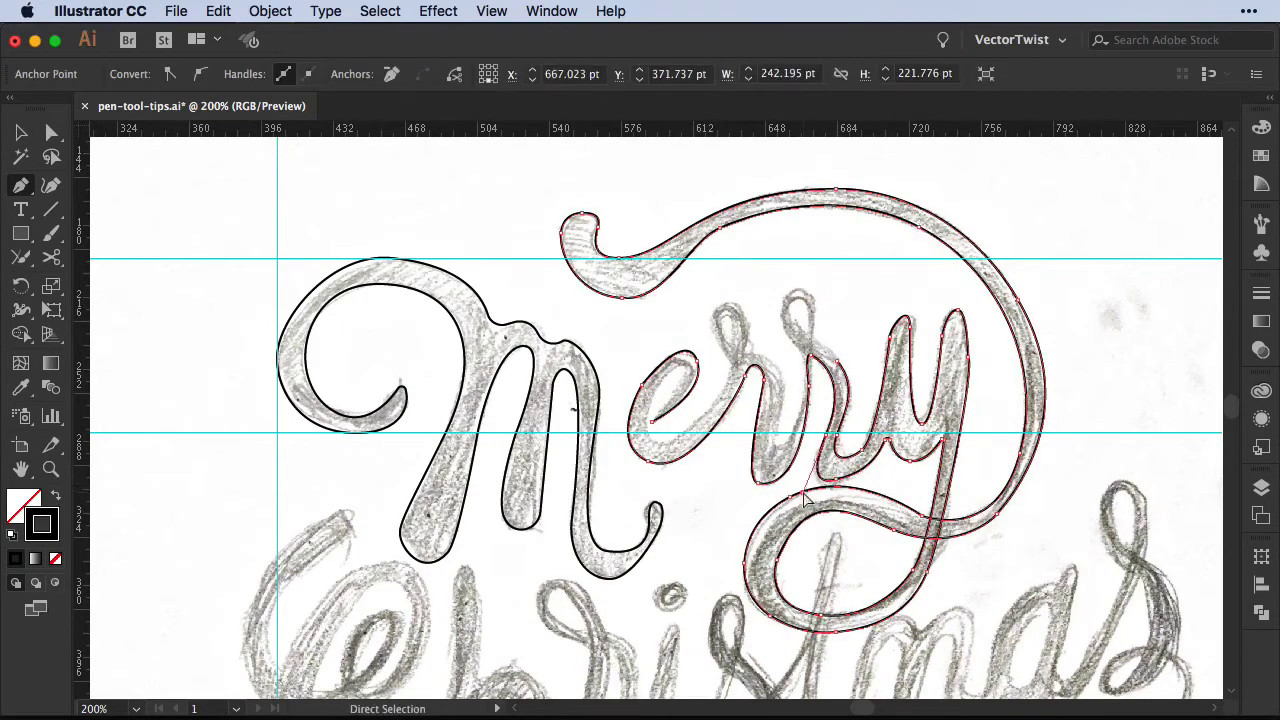
Step: Trace back through the upper loops of both r's to the inside base of the e, and correct the first r's loop
{"action": "left_click", "coordinate": [809, 338]}
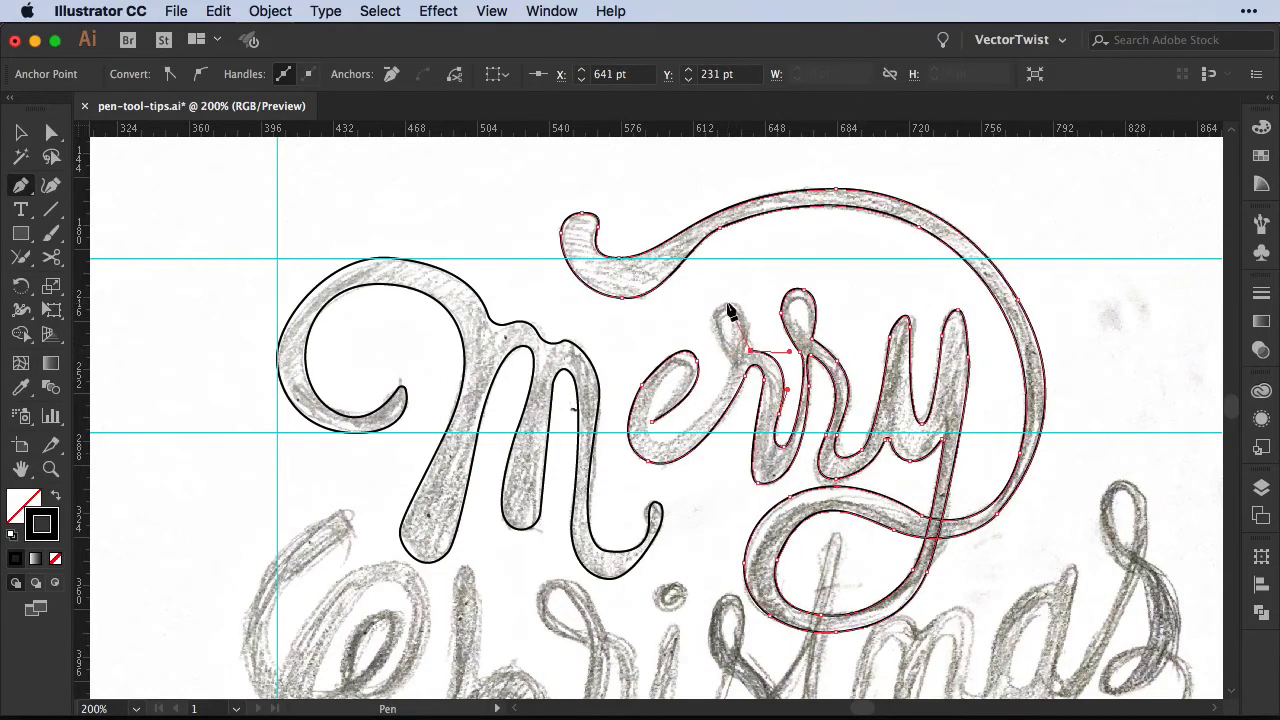
{"action": "mouse_move", "coordinate": [736, 305]}
{"action": "left_mouse_down"}
{"action": "mouse_move", "coordinate": [716, 330]}
{"action": "mouse_move", "coordinate": [748, 414]}
{"action": "left_mouse_up"}
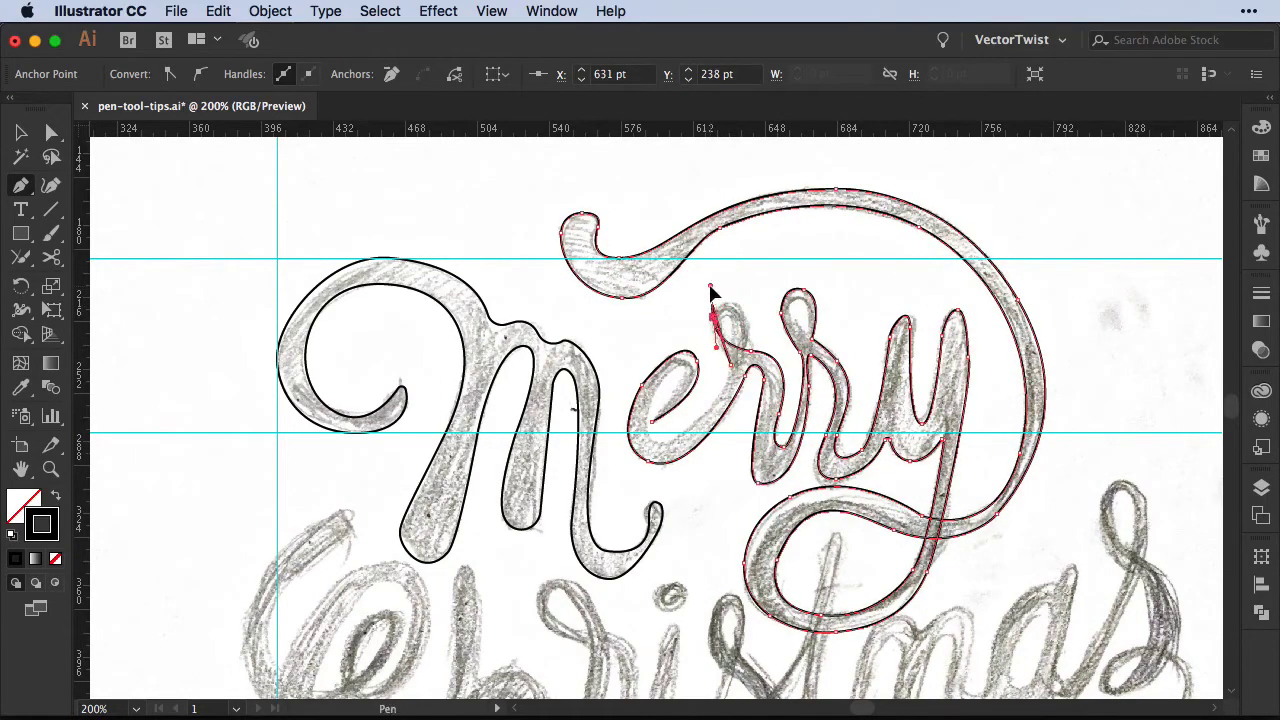
{"action": "left_click_drag", "start_coordinate": [660, 444], "coordinate": [651, 451]}
{"action": "key", "text": "super+shift+a"}
{"action": "left_click", "coordinate": [672, 445], "text": "super"}
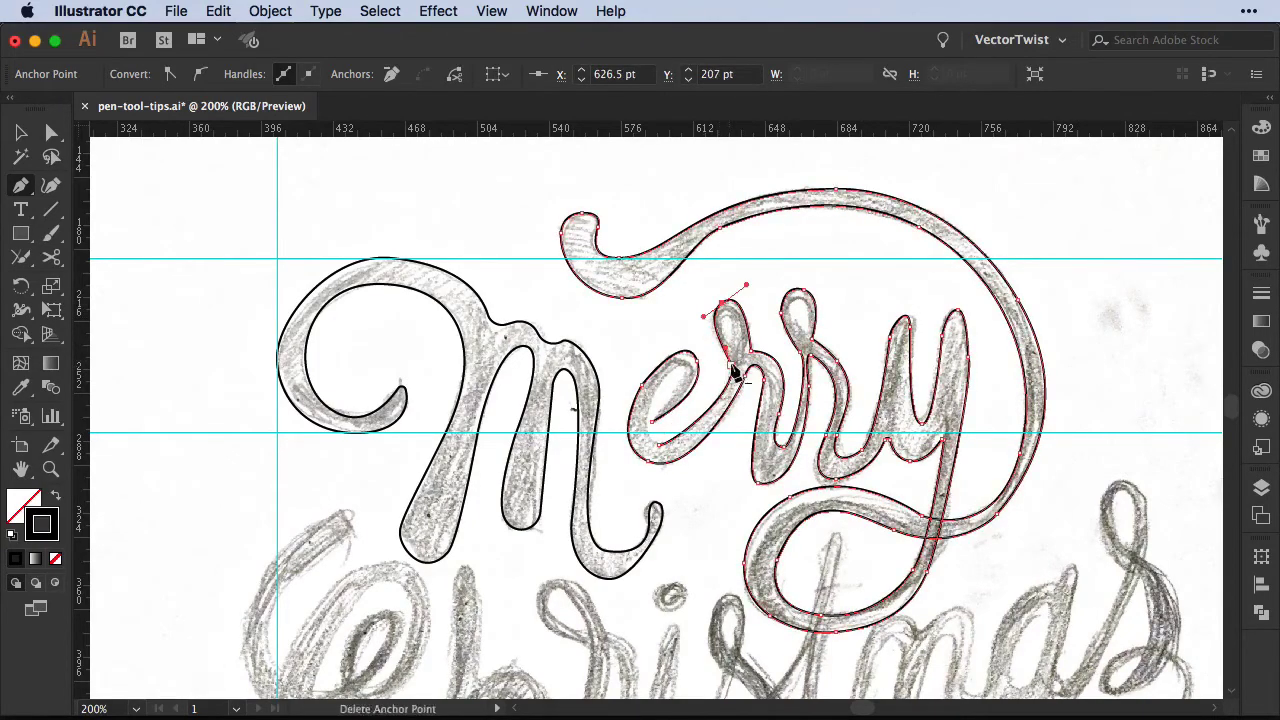
Step: Trace the e's inner curve to close the "erry" outline at the e's tip, refine the first r's curve, and deselect the path
{"action": "left_click", "coordinate": [732, 358], "text": "super"}
{"action": "left_click", "coordinate": [659, 445]}
{"action": "left_click_drag", "start_coordinate": [657, 380], "coordinate": [692, 319]}
{"action": "left_click", "coordinate": [693, 322]}
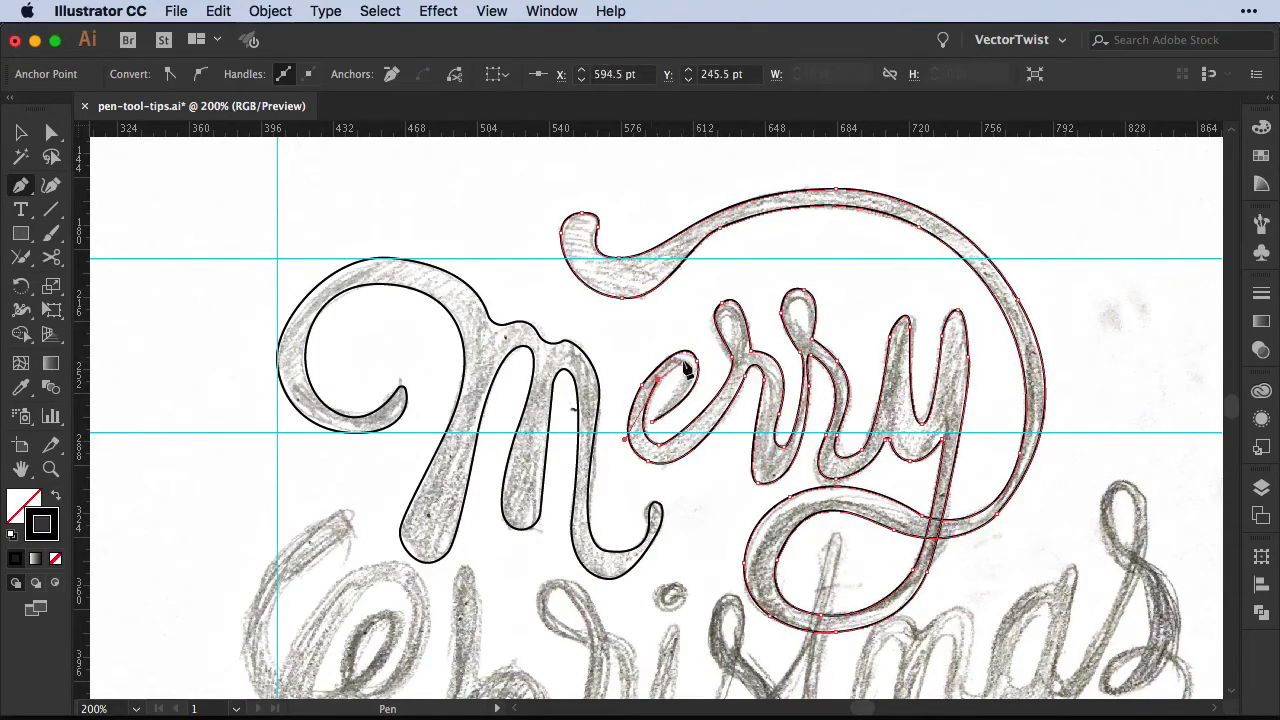
{"action": "left_click", "coordinate": [661, 413]}
{"action": "left_click_drag", "start_coordinate": [751, 352], "coordinate": [818, 355]}
{"action": "left_click", "coordinate": [728, 318], "text": "super"}
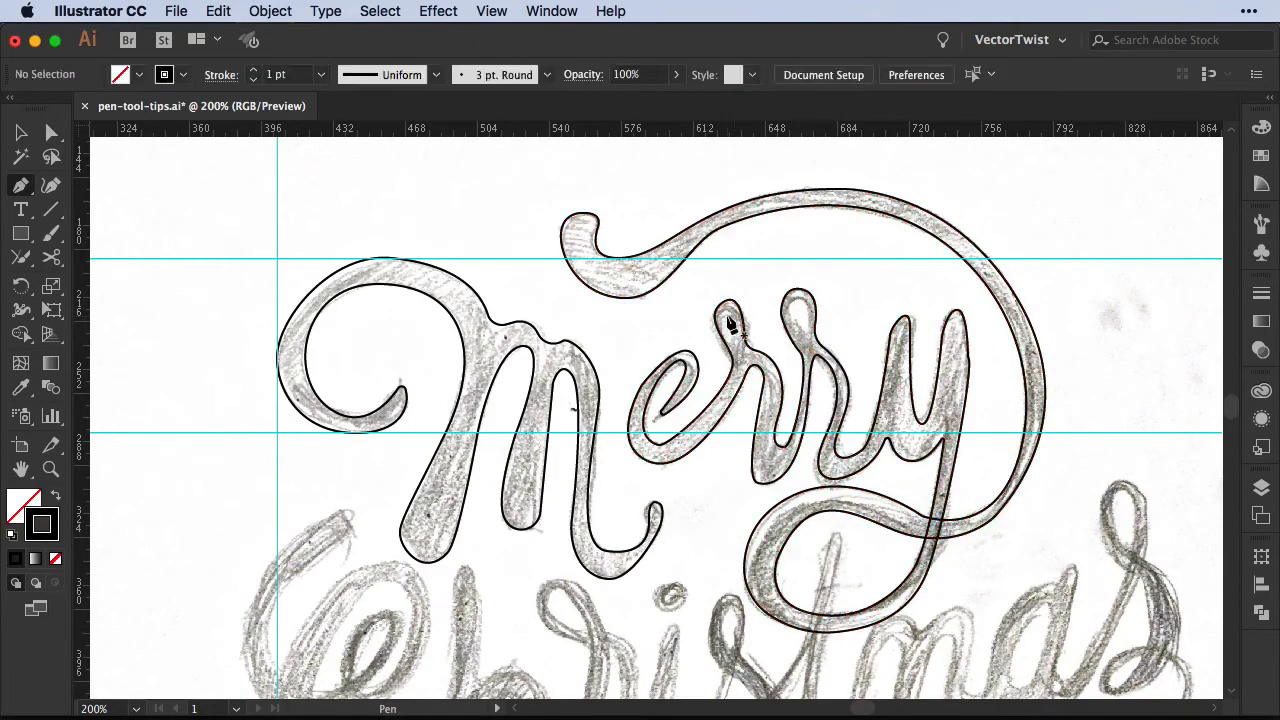
Step: Draw a small closed teardrop counter inside the upper loop of each r in "Merry"
{"action": "left_click_drag", "start_coordinate": [737, 347], "coordinate": [736, 319]}
{"action": "left_click", "coordinate": [737, 347]}
{"action": "left_click", "coordinate": [733, 335], "text": "super"}
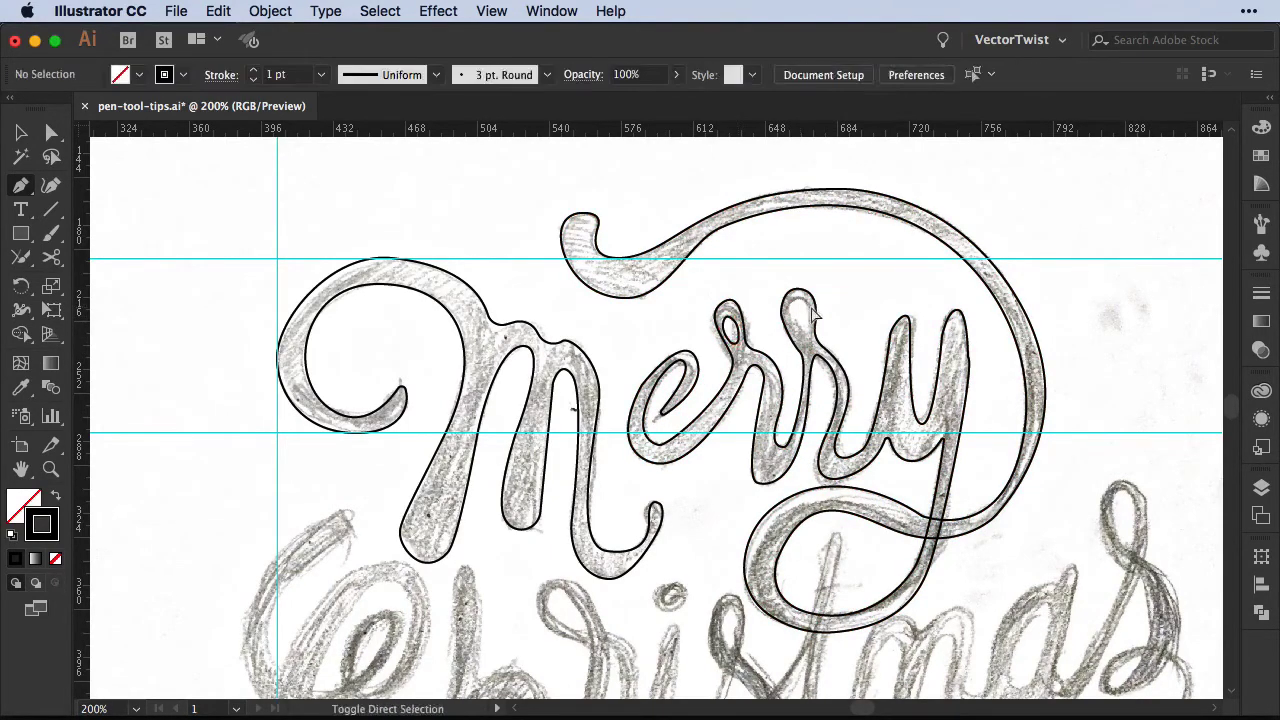
{"action": "mouse_move", "coordinate": [808, 335]}
{"action": "left_mouse_down"}
{"action": "mouse_move", "coordinate": [796, 308]}
{"action": "mouse_move", "coordinate": [807, 304]}
{"action": "left_mouse_up"}
{"action": "left_click", "coordinate": [808, 335]}
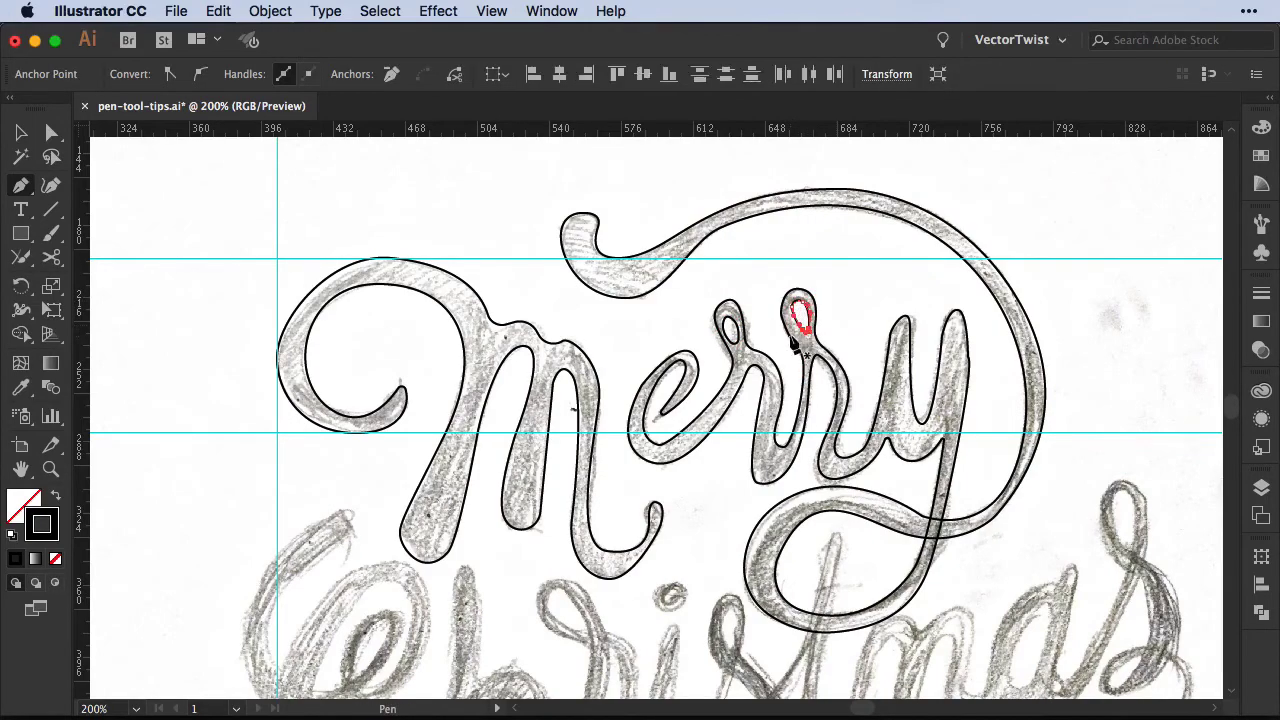
Step: Refine the curves around the second r's upper loop and adjust the handle on the y's first peak
{"action": "left_click_drag", "start_coordinate": [807, 356], "coordinate": [802, 354]}
{"action": "left_click_drag", "start_coordinate": [783, 304], "coordinate": [782, 306]}
{"action": "left_click", "coordinate": [889, 339], "text": "super"}
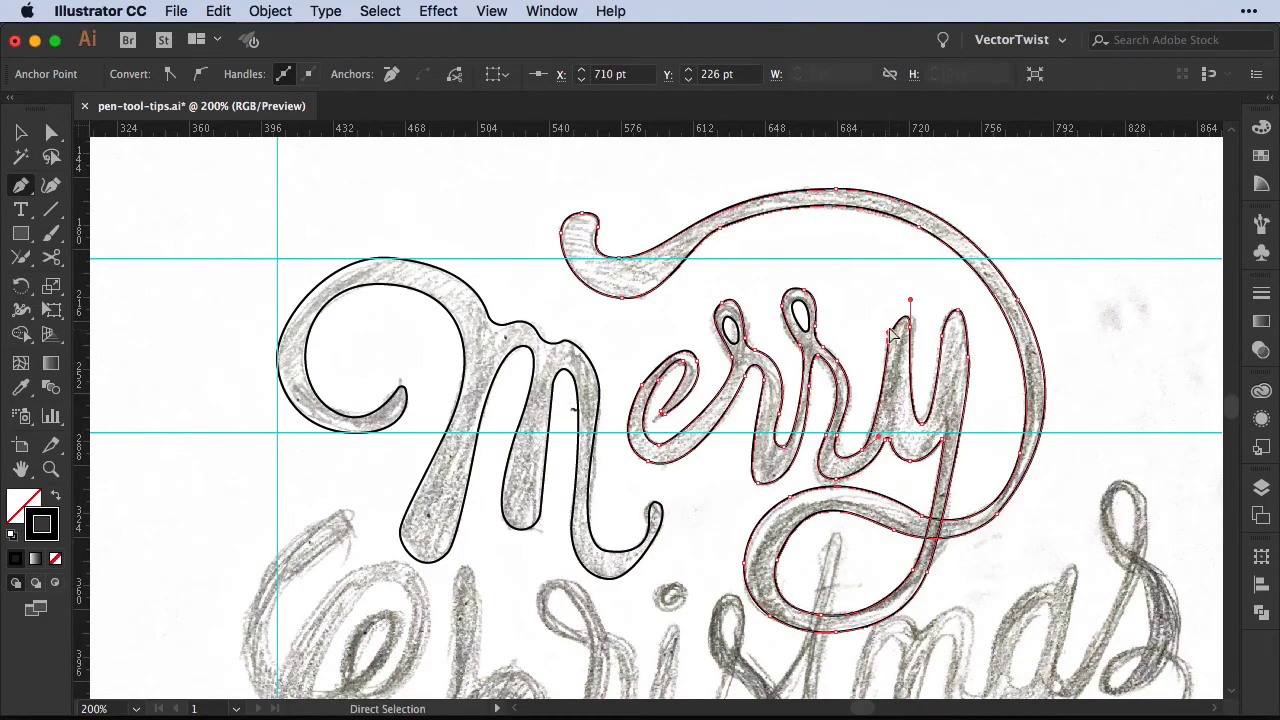
{"action": "left_click_drag", "start_coordinate": [909, 305], "coordinate": [910, 300]}
Step: Start the "Christmas" outline at the C's upper tip and trace the inner edge of its hooked stroke to the corner
{"action": "left_click_drag", "start_coordinate": [790, 537], "coordinate": [831, 316]}
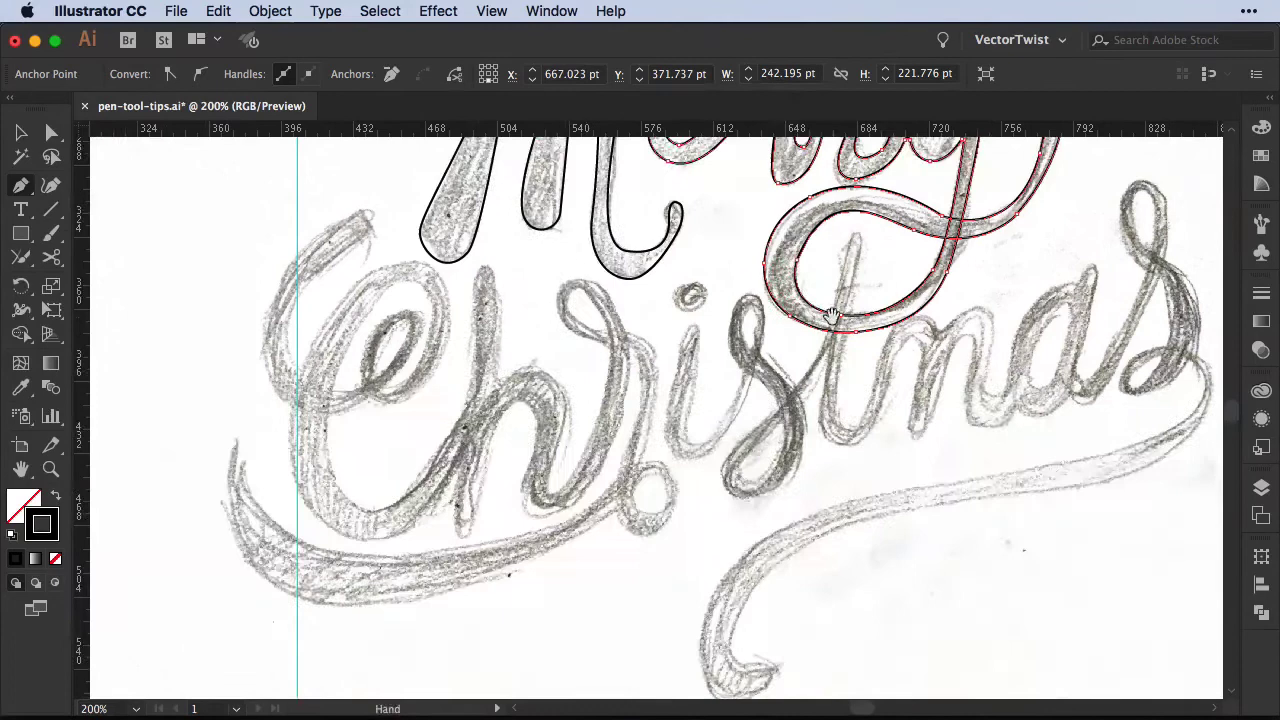
{"action": "left_click", "coordinate": [364, 220]}
{"action": "left_click_drag", "start_coordinate": [284, 300], "coordinate": [298, 366]}
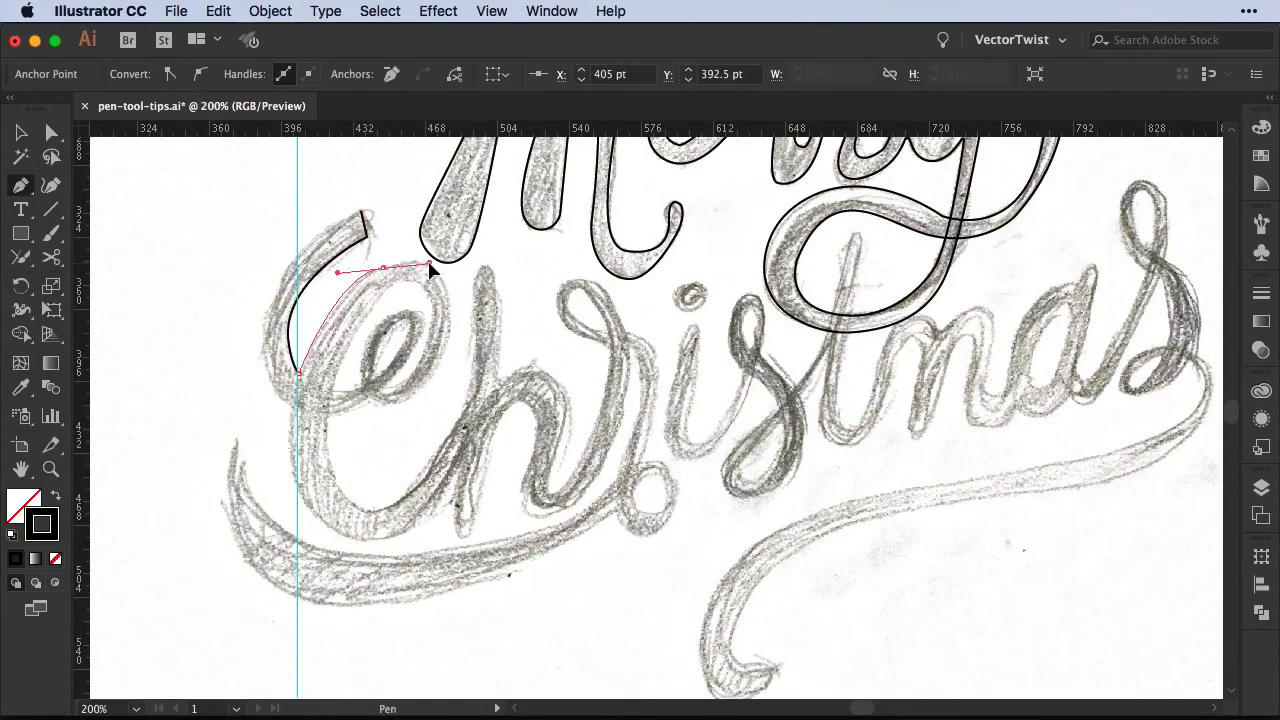
Step: Trace the C's rounded upper loop down to the corner at its base and back to the inner side of the stem
{"action": "left_click_drag", "start_coordinate": [429, 264], "coordinate": [496, 294]}
{"action": "key", "text": "super+z"}
{"action": "key", "text": "super+z"}
{"action": "left_click_drag", "start_coordinate": [374, 400], "coordinate": [322, 372]}
{"action": "left_click_drag", "start_coordinate": [496, 294], "coordinate": [480, 294]}
{"action": "left_click", "coordinate": [374, 400]}
{"action": "left_click_drag", "start_coordinate": [326, 417], "coordinate": [309, 415]}
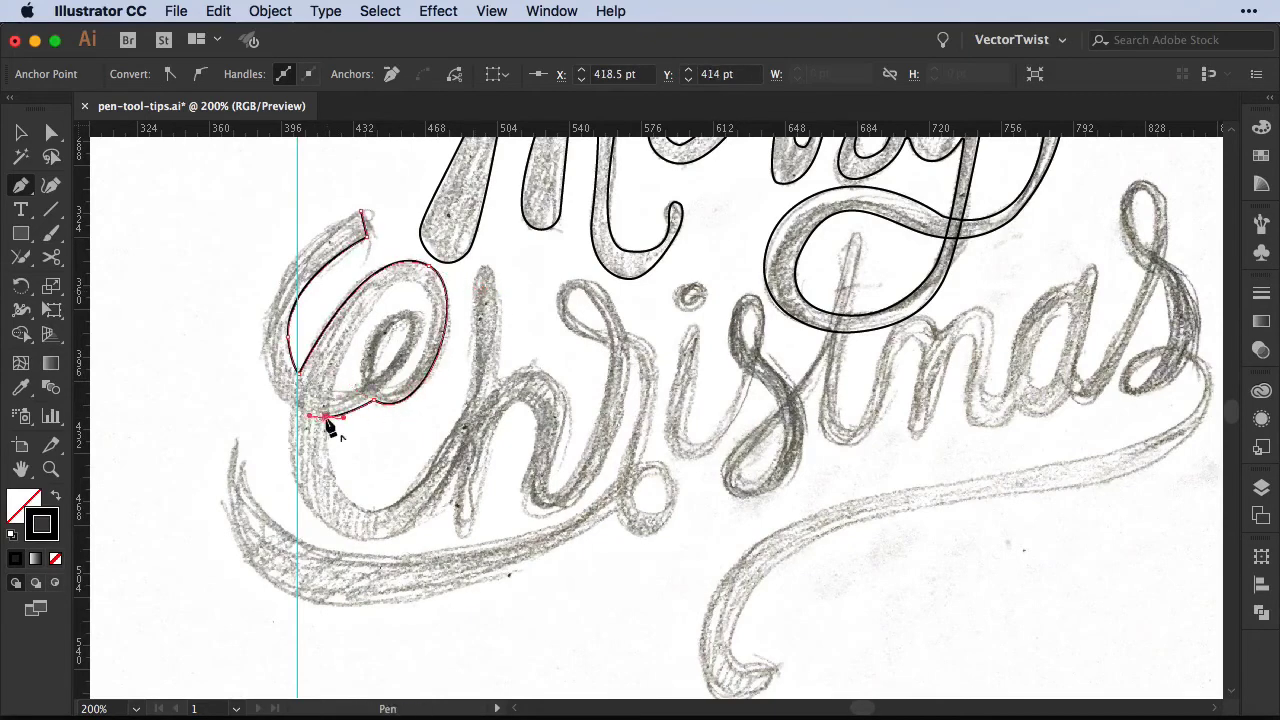
Step: Trace the inside of the C's bowl and continue up the h's stem around its top
{"action": "left_click", "coordinate": [326, 417]}
{"action": "left_click_drag", "start_coordinate": [368, 512], "coordinate": [428, 510]}
{"action": "left_click_drag", "start_coordinate": [475, 302], "coordinate": [477, 194]}
{"action": "left_click", "coordinate": [475, 302]}
{"action": "left_click_drag", "start_coordinate": [483, 265], "coordinate": [492, 265]}
Step: Trace the outer edge of the h's arch down into the curve of its foot
{"action": "left_click", "coordinate": [498, 377]}
{"action": "left_click_drag", "start_coordinate": [498, 377], "coordinate": [558, 374]}
{"action": "left_click_drag", "start_coordinate": [554, 456], "coordinate": [533, 520]}
{"action": "left_click_drag", "start_coordinate": [569, 483], "coordinate": [569, 483]}
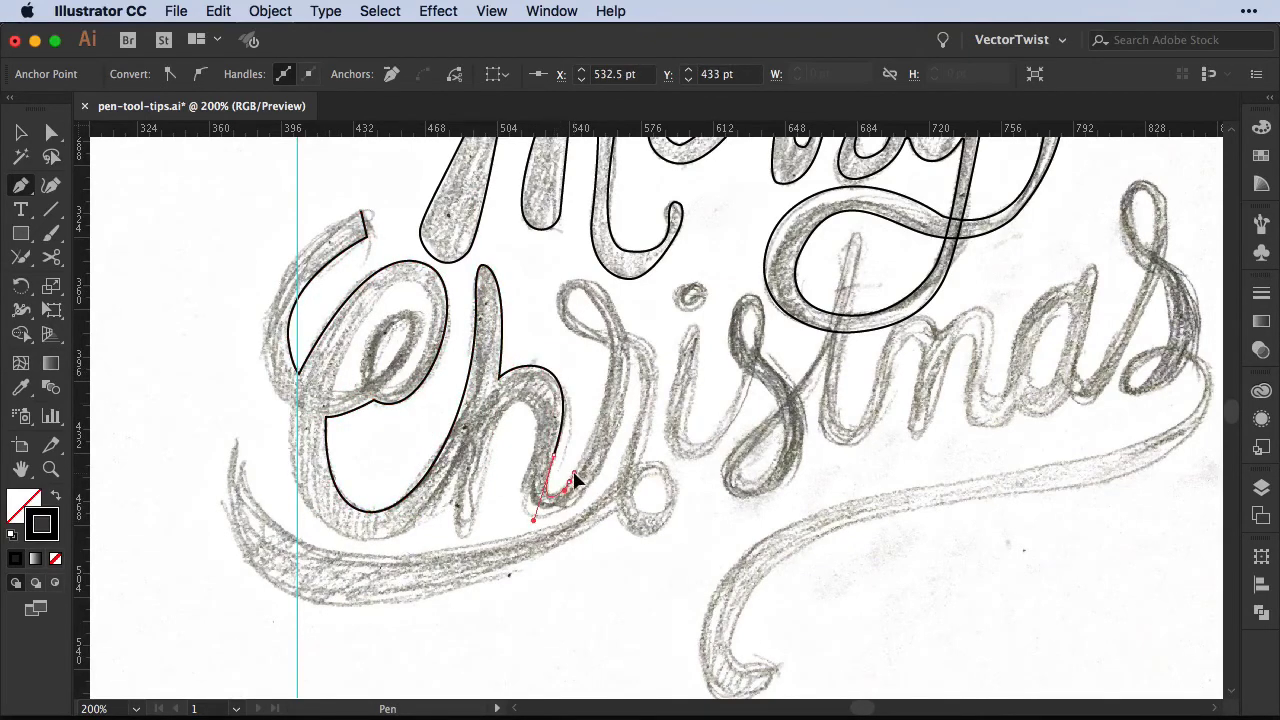
Step: Trace around the r's upper loop and over its shoulder, down to the ball at its base
{"action": "left_click_drag", "start_coordinate": [560, 286], "coordinate": [594, 241]}
{"action": "left_click", "coordinate": [629, 335]}
{"action": "left_click_drag", "start_coordinate": [657, 379], "coordinate": [638, 444]}
{"action": "left_click", "coordinate": [641, 460]}
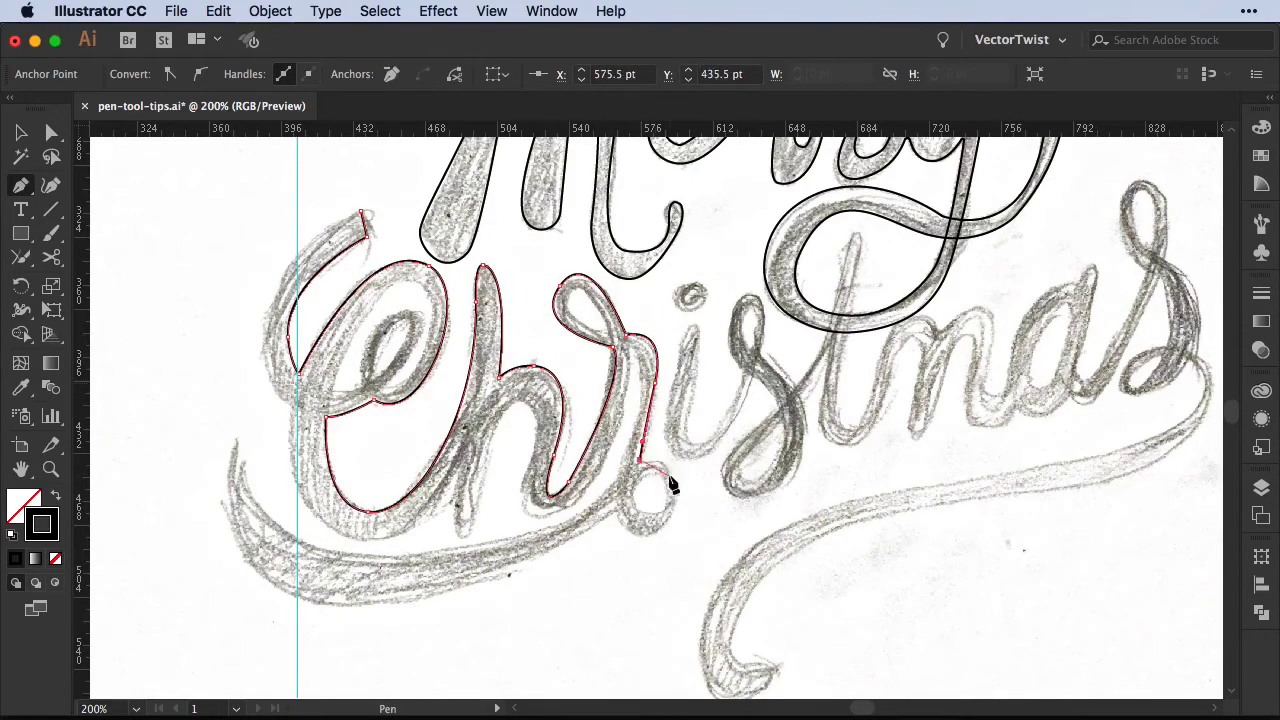
Step: Trace around the ball and the long swash under "Chr" to its pointed tip and back along its upper edge
{"action": "left_click_drag", "start_coordinate": [674, 483], "coordinate": [676, 515]}
{"action": "left_click", "coordinate": [618, 509]}
{"action": "left_click_drag", "start_coordinate": [296, 597], "coordinate": [214, 543]}
{"action": "left_click_drag", "start_coordinate": [235, 441], "coordinate": [250, 374]}
{"action": "left_click", "coordinate": [235, 441]}
{"action": "left_click_drag", "start_coordinate": [325, 550], "coordinate": [430, 551]}
{"action": "left_click_drag", "start_coordinate": [612, 485], "coordinate": [636, 441]}
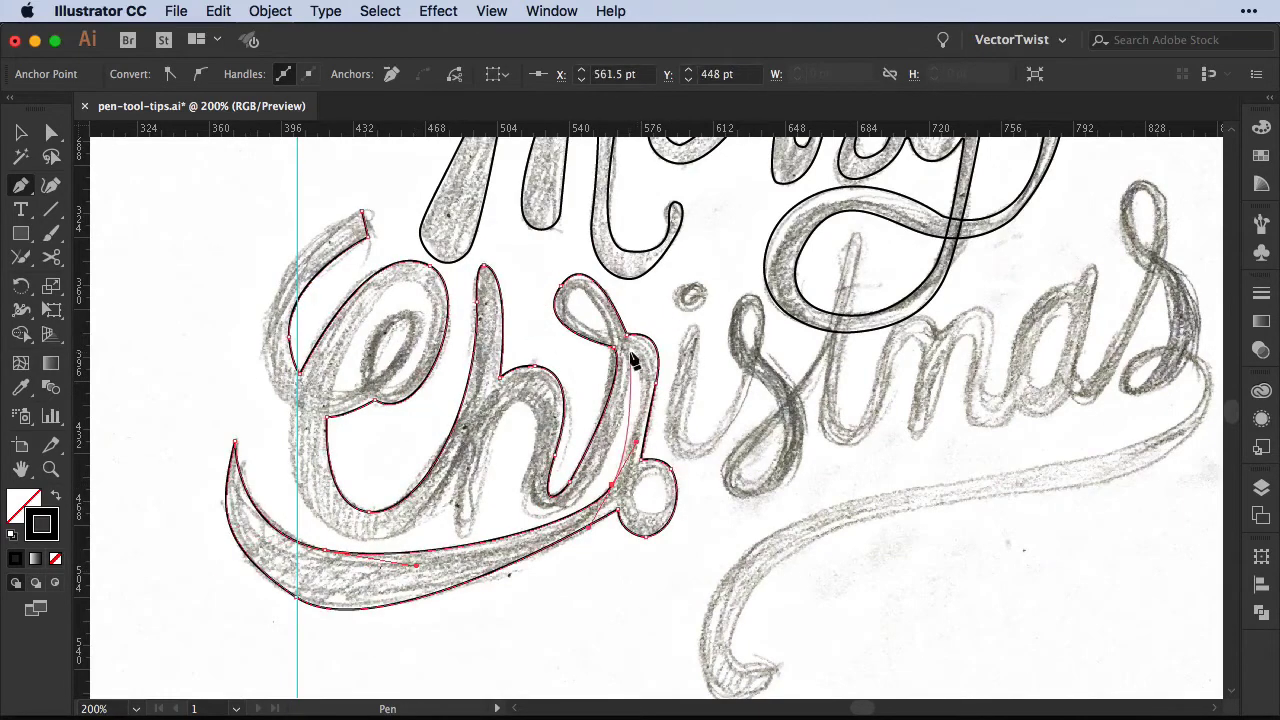
Step: Trace the inner corner of the r down around the h's foot and up the inside of the h's arch
{"action": "left_click", "coordinate": [629, 349]}
{"action": "left_click_drag", "start_coordinate": [555, 512], "coordinate": [486, 531]}
{"action": "left_click_drag", "start_coordinate": [539, 438], "coordinate": [539, 428]}
{"action": "left_click_drag", "start_coordinate": [508, 406], "coordinate": [486, 438]}
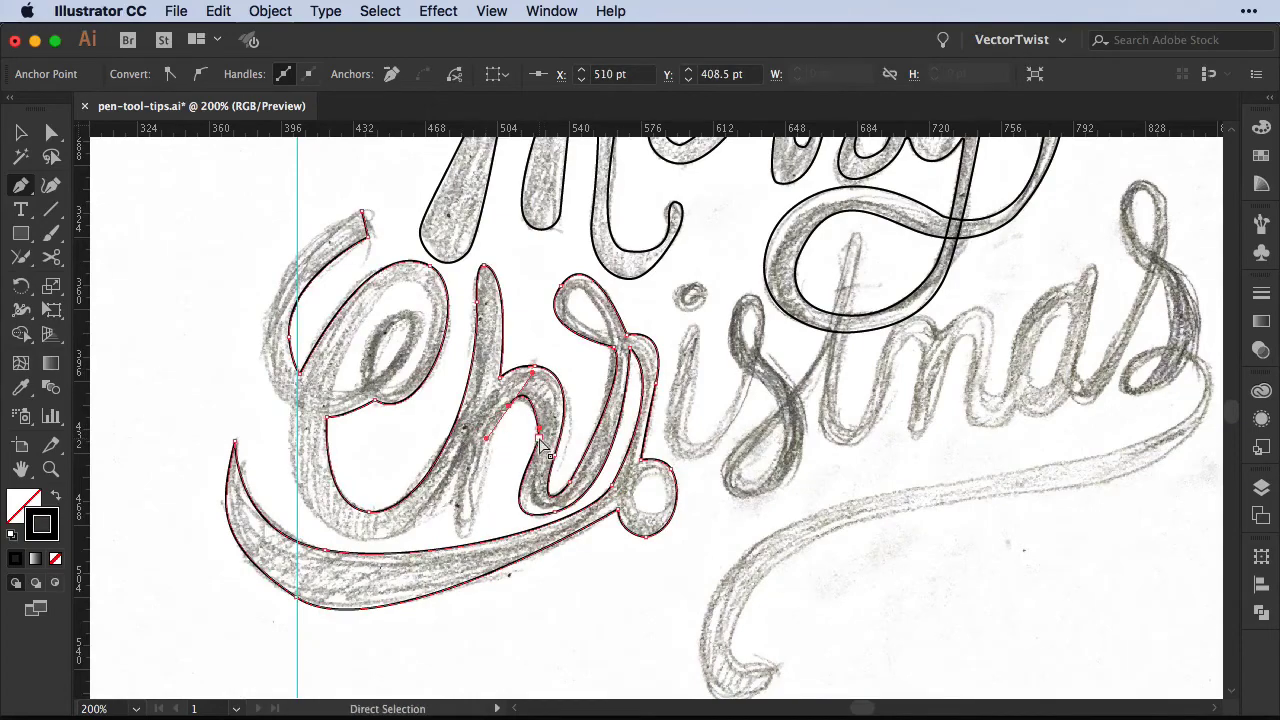
Step: Trace the base of the h's stem and the outside of the C's bowl, closing the outline at the C's upper tip
{"action": "left_click", "coordinate": [472, 528]}
{"action": "left_click", "coordinate": [453, 525]}
{"action": "left_click", "coordinate": [455, 481]}
{"action": "left_click_drag", "start_coordinate": [354, 538], "coordinate": [316, 521]}
{"action": "left_click_drag", "start_coordinate": [288, 405], "coordinate": [295, 304]}
{"action": "left_click_drag", "start_coordinate": [362, 211], "coordinate": [490, 141]}
{"action": "scroll", "coordinate": [490, 141], "scroll_direction": "up", "scroll_amount": 3}
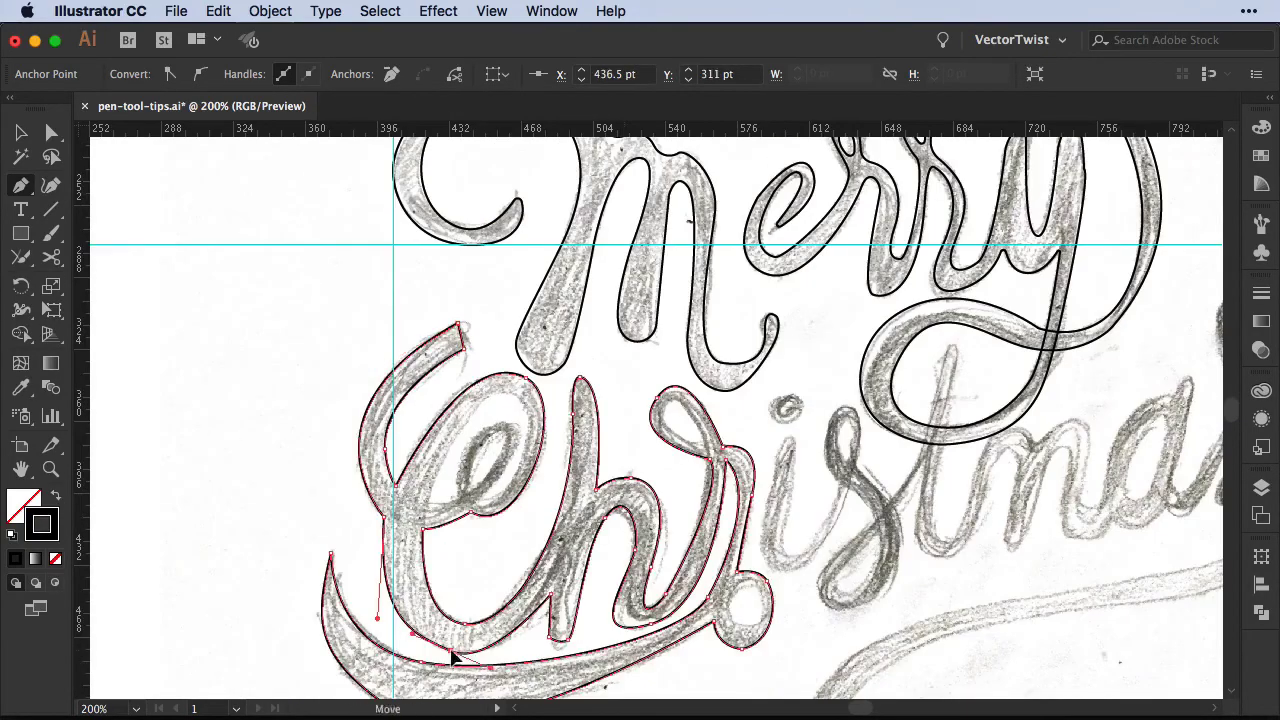
Step: Round the sharp corners at the C's upper tip, its inner junctions and the h's stem base, and refine the h's foot
{"action": "left_click", "coordinate": [457, 327], "text": "super"}
{"action": "left_click", "coordinate": [423, 530], "text": "super"}
{"action": "left_click_drag", "start_coordinate": [429, 535], "coordinate": [496, 530]}
{"action": "left_click", "coordinate": [470, 514], "text": "super"}
{"action": "left_click", "coordinate": [549, 640], "text": "super"}
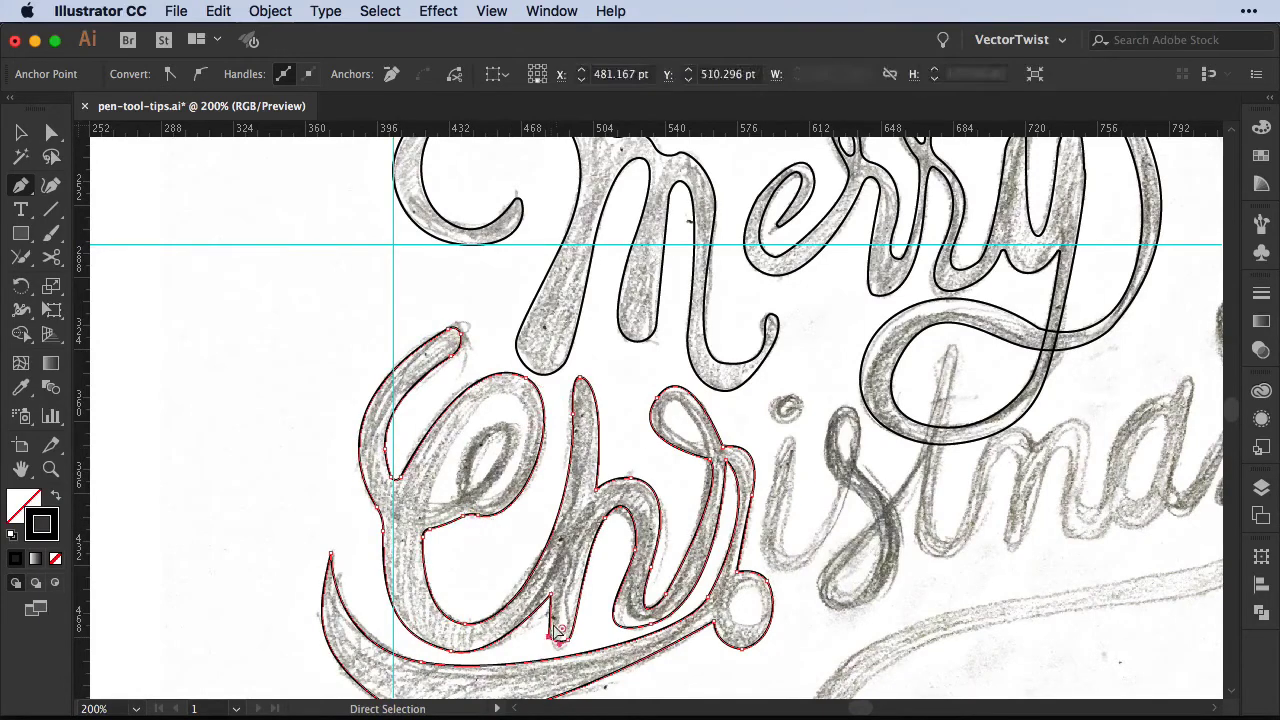
{"action": "left_click_drag", "start_coordinate": [556, 634], "coordinate": [574, 642]}
{"action": "left_click_drag", "start_coordinate": [651, 625], "coordinate": [715, 610]}
Step: Draw the counter inside the r's ball and the larger counter around the C's inner curl, refining the curl's curve
{"action": "left_click", "coordinate": [752, 593]}
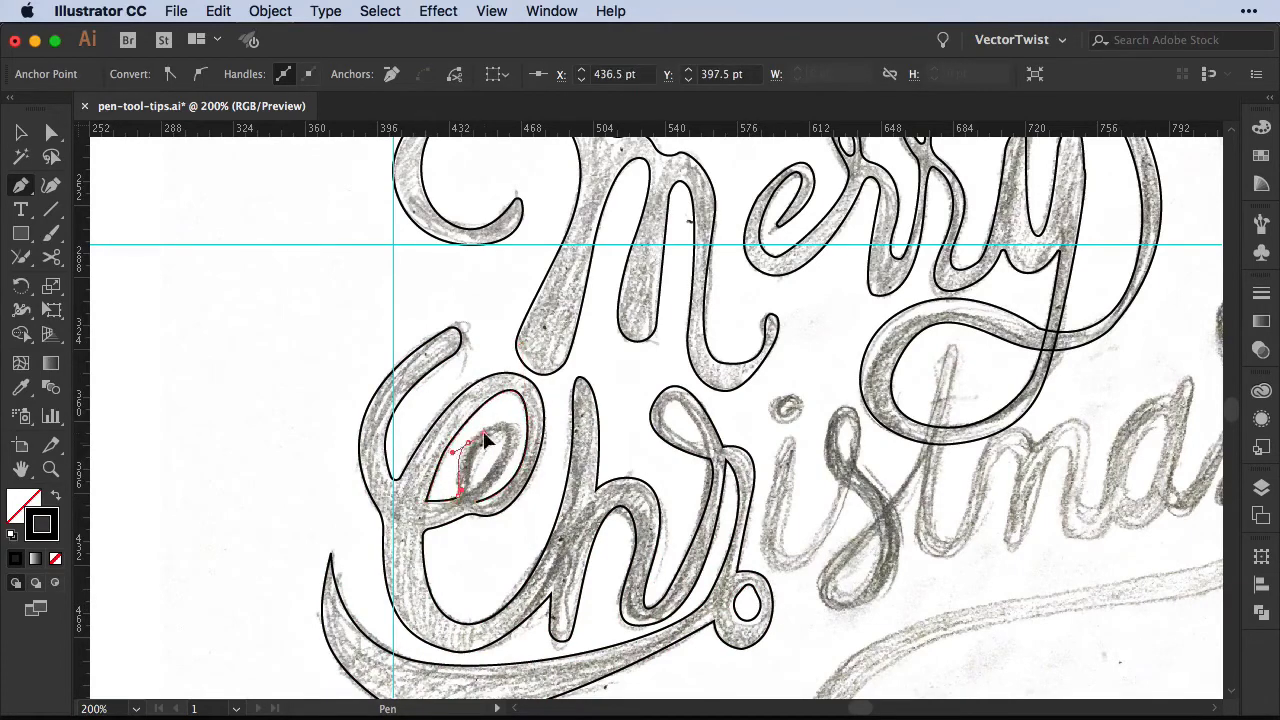
{"action": "left_click_drag", "start_coordinate": [477, 501], "coordinate": [434, 550]}
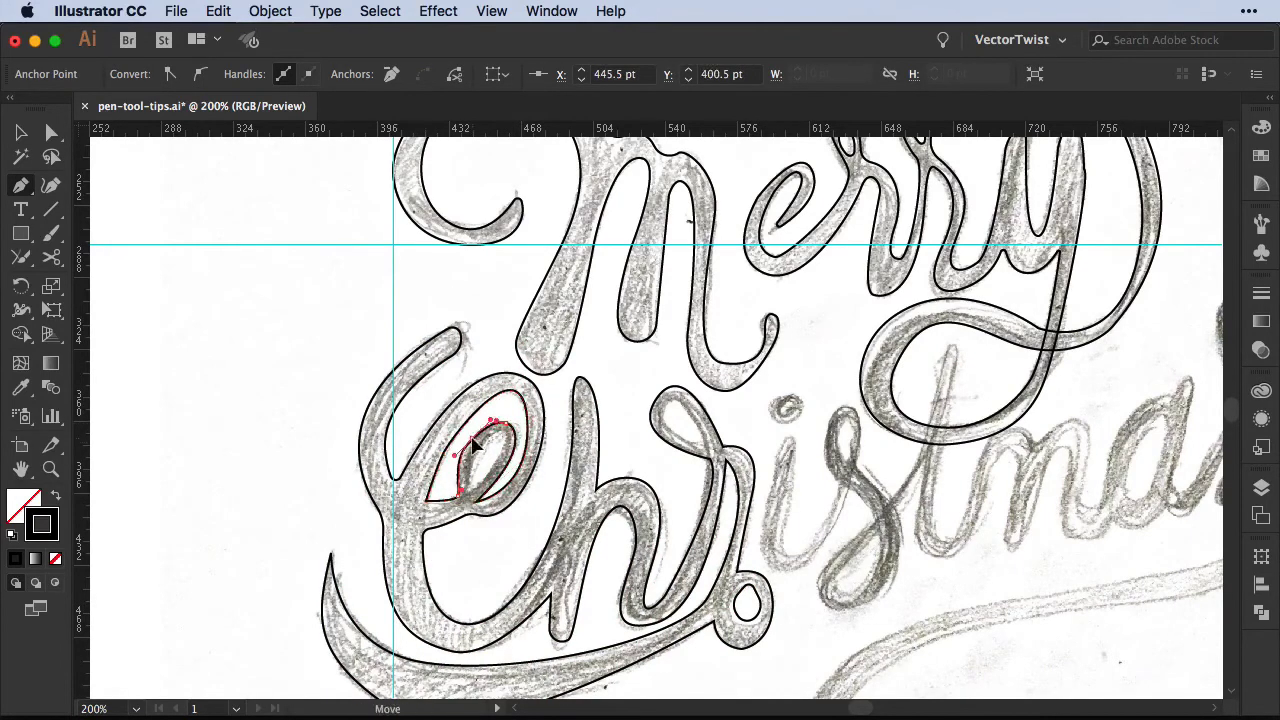
{"action": "left_click", "coordinate": [553, 426], "text": "super"}
{"action": "left_click_drag", "start_coordinate": [490, 420], "coordinate": [483, 424]}
Step: Draw the teardrop counter inside the C's inner curl and soften the pointed tip of the swash
{"action": "left_click_drag", "start_coordinate": [474, 490], "coordinate": [484, 440]}
{"action": "left_click", "coordinate": [474, 490]}
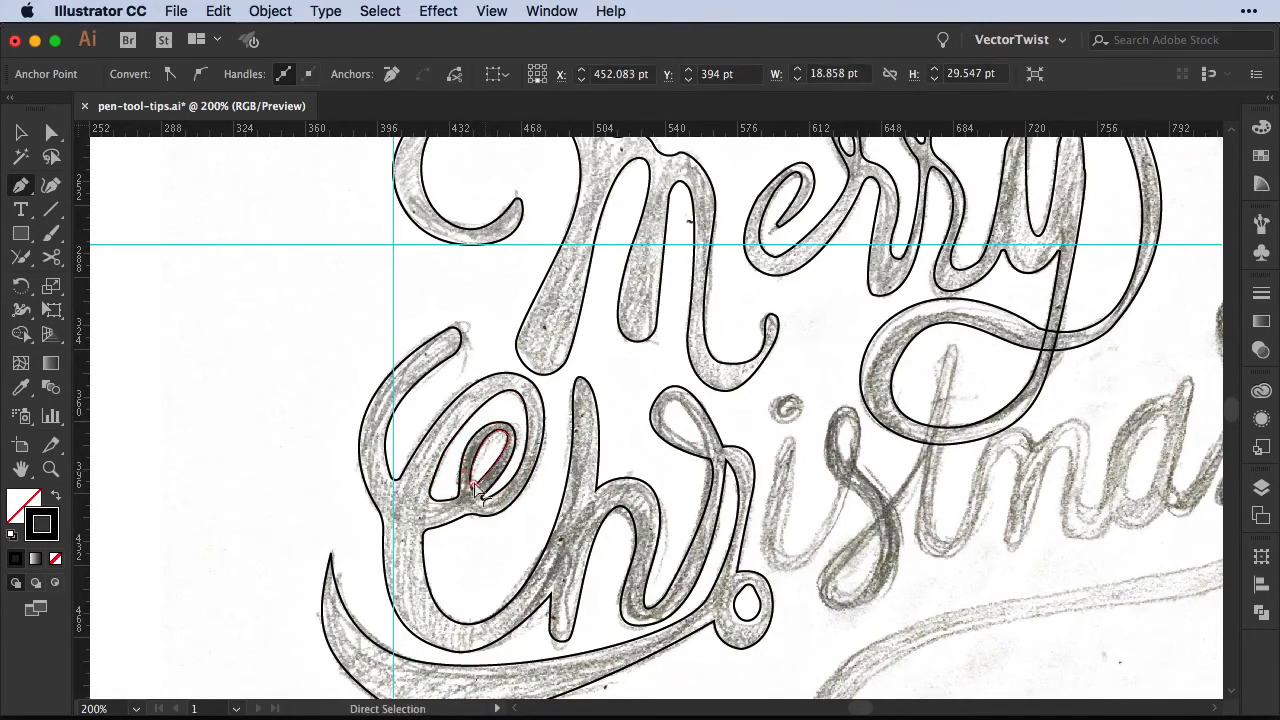
{"action": "left_click_drag", "start_coordinate": [331, 556], "coordinate": [330, 568]}
Step: Start the "istmas" outline at the top of the i, tracing its inner edge and the upper loop of the s
{"action": "left_click_drag", "start_coordinate": [528, 486], "coordinate": [545, 481]}
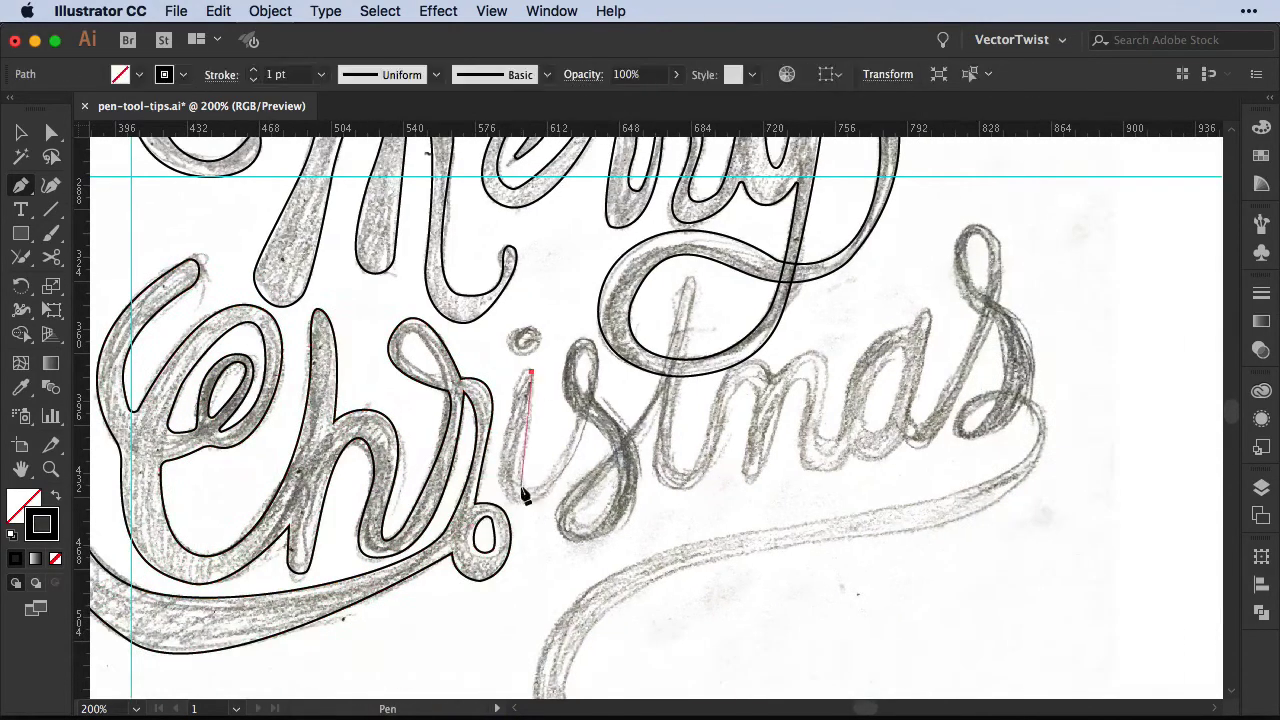
{"action": "left_click_drag", "start_coordinate": [579, 416], "coordinate": [592, 400]}
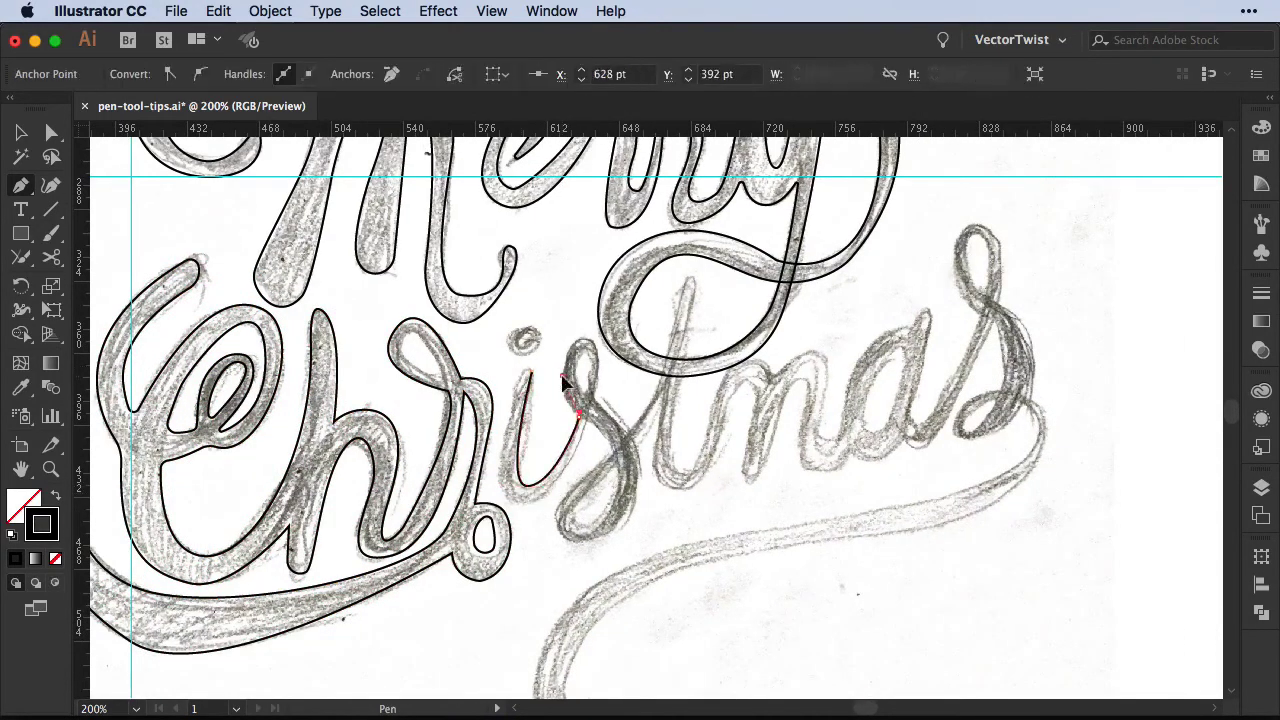
{"action": "mouse_move", "coordinate": [586, 340]}
{"action": "left_mouse_down"}
{"action": "mouse_move", "coordinate": [573, 338]}
{"action": "mouse_move", "coordinate": [561, 395]}
{"action": "left_mouse_up"}
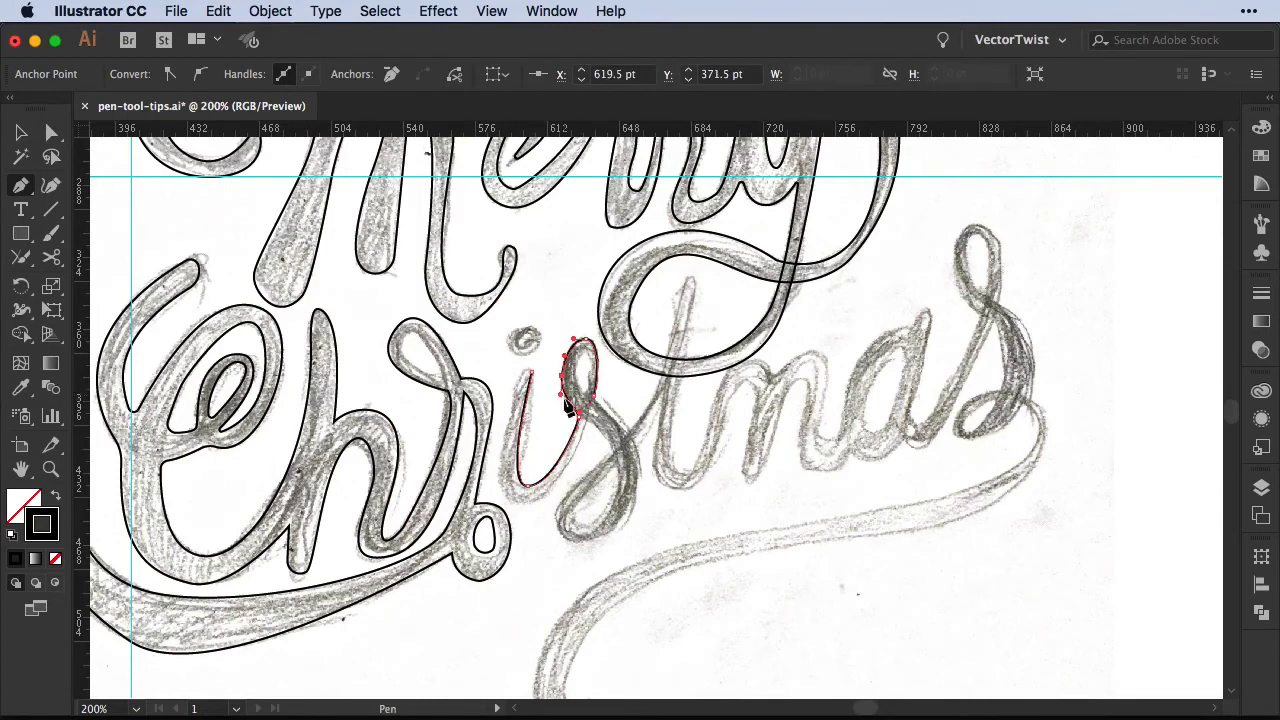
Step: Trace the t's stem and the inside of its foot, and continue over the m's first hump
{"action": "left_click_drag", "start_coordinate": [687, 280], "coordinate": [701, 191]}
{"action": "left_click", "coordinate": [695, 280]}
{"action": "left_click_drag", "start_coordinate": [669, 455], "coordinate": [692, 476]}
{"action": "left_click_drag", "start_coordinate": [710, 418], "coordinate": [724, 340]}
{"action": "left_click_drag", "start_coordinate": [775, 379], "coordinate": [786, 398]}
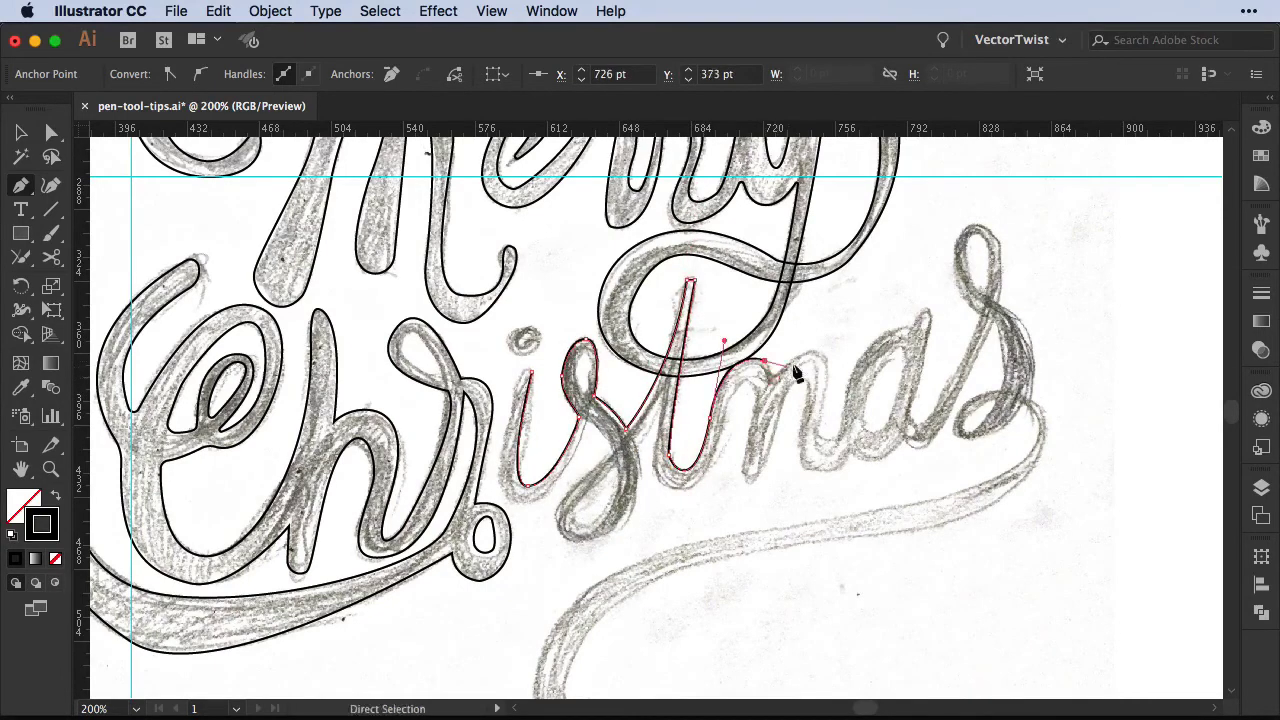
Step: Trace from the m's last foot over the bowl of the a and down to the foot of its stem
{"action": "left_click", "coordinate": [840, 430]}
{"action": "left_click_drag", "start_coordinate": [878, 326], "coordinate": [910, 331]}
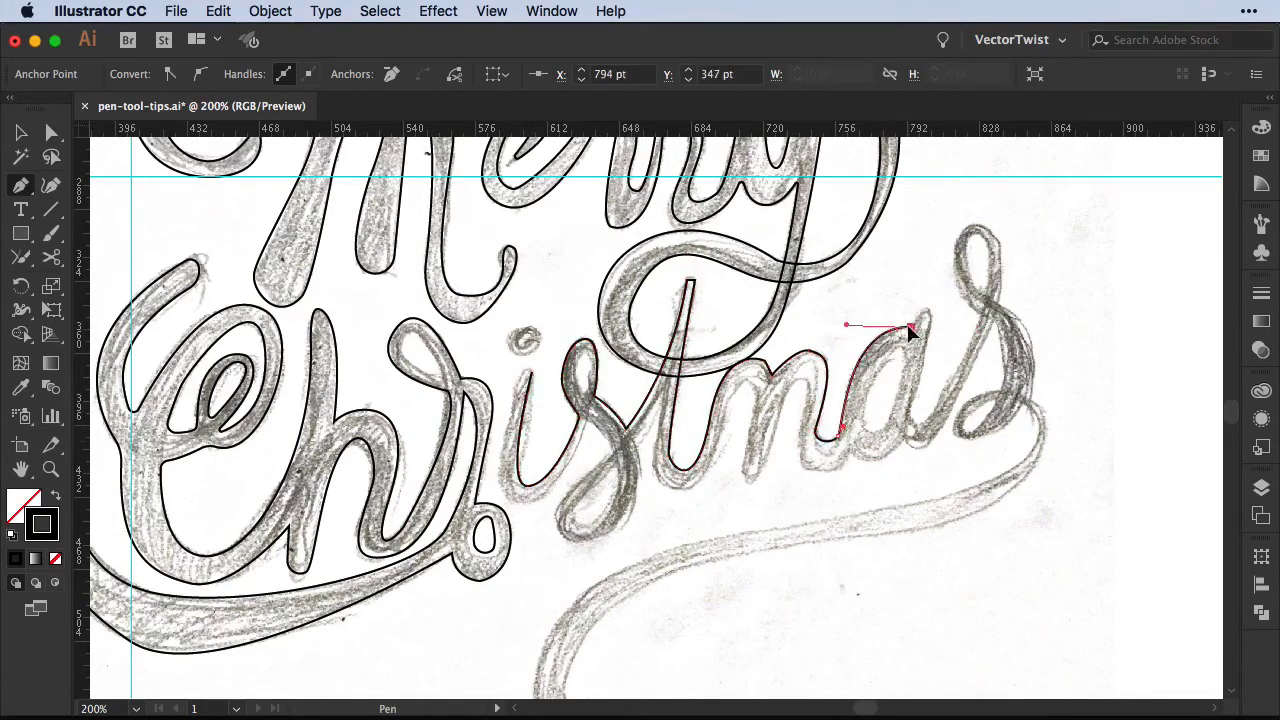
{"action": "mouse_move", "coordinate": [910, 422]}
{"action": "left_mouse_down"}
{"action": "mouse_move", "coordinate": [930, 320]}
{"action": "mouse_move", "coordinate": [922, 425]}
{"action": "left_mouse_up"}
Step: Trace the upper loop of the final s and adjust its anchor handles to match the sketch
{"action": "left_click", "coordinate": [982, 316]}
{"action": "left_click_drag", "start_coordinate": [970, 223], "coordinate": [1008, 195]}
{"action": "left_click_drag", "start_coordinate": [998, 305], "coordinate": [989, 322]}
{"action": "left_click", "coordinate": [1030, 262], "text": "super"}
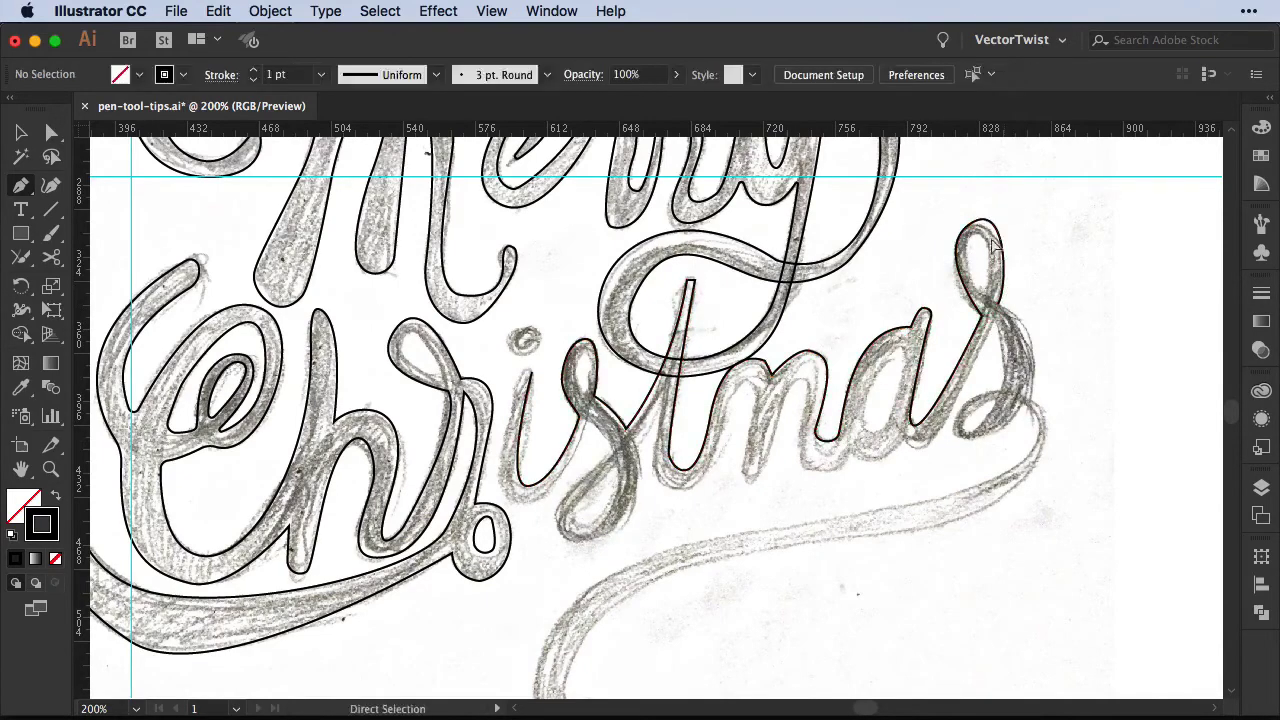
{"action": "left_click", "coordinate": [1001, 262], "text": "super"}
{"action": "left_click_drag", "start_coordinate": [1008, 197], "coordinate": [1007, 213]}
{"action": "left_click_drag", "start_coordinate": [927, 236], "coordinate": [936, 238]}
Step: Trace the outer side of the final s down to its junction and continue into the long tail
{"action": "left_click", "coordinate": [998, 305]}
{"action": "left_click_drag", "start_coordinate": [1030, 397], "coordinate": [951, 536]}
{"action": "left_click", "coordinate": [1030, 397]}
{"action": "scroll", "coordinate": [640, 560], "scroll_direction": "down", "scroll_amount": 5}
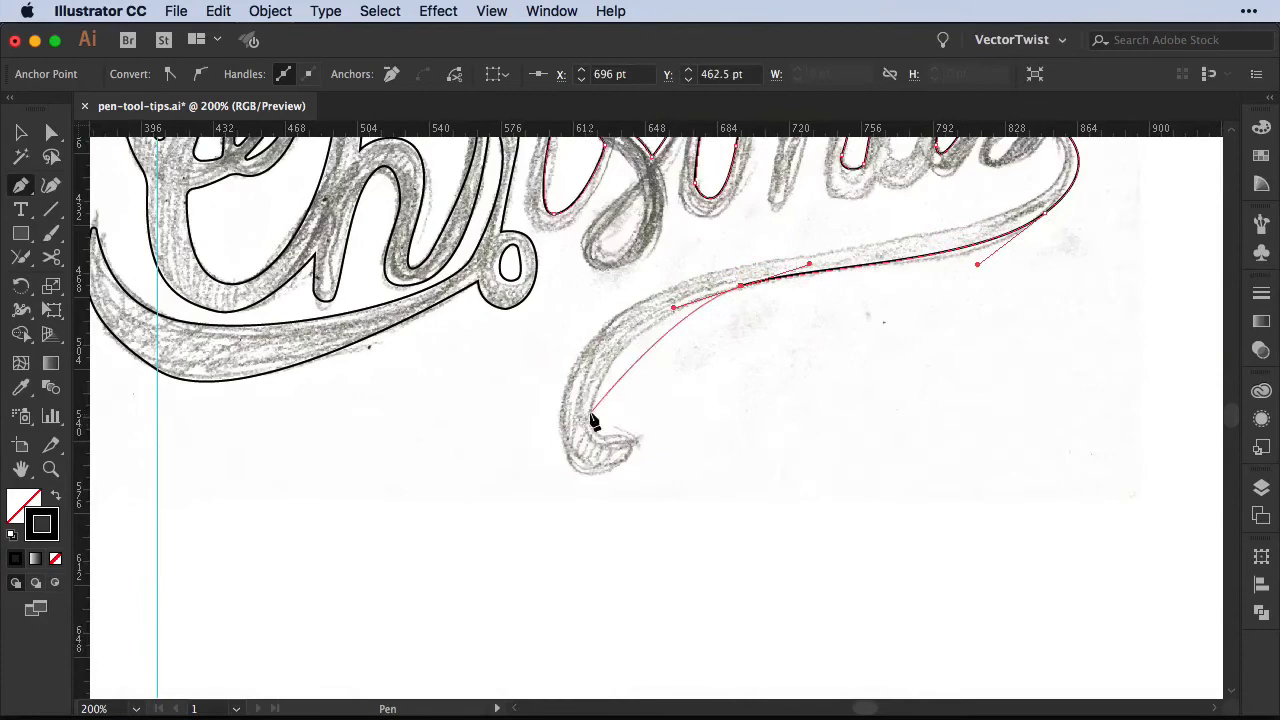
Step: Trace the tail to its hooked tip, around its end, and back along its upper edge toward the final s
{"action": "left_click", "coordinate": [638, 437]}
{"action": "left_click_drag", "start_coordinate": [566, 447], "coordinate": [533, 395]}
{"action": "left_click_drag", "start_coordinate": [619, 315], "coordinate": [633, 307]}
{"action": "left_click_drag", "start_coordinate": [874, 250], "coordinate": [774, 346]}
{"action": "left_click_drag", "start_coordinate": [745, 344], "coordinate": [886, 325]}
Step: Trace the lower curl of the final s and correct its upper curve
{"action": "left_click_drag", "start_coordinate": [949, 229], "coordinate": [891, 170]}
{"action": "left_click_drag", "start_coordinate": [893, 263], "coordinate": [923, 268]}
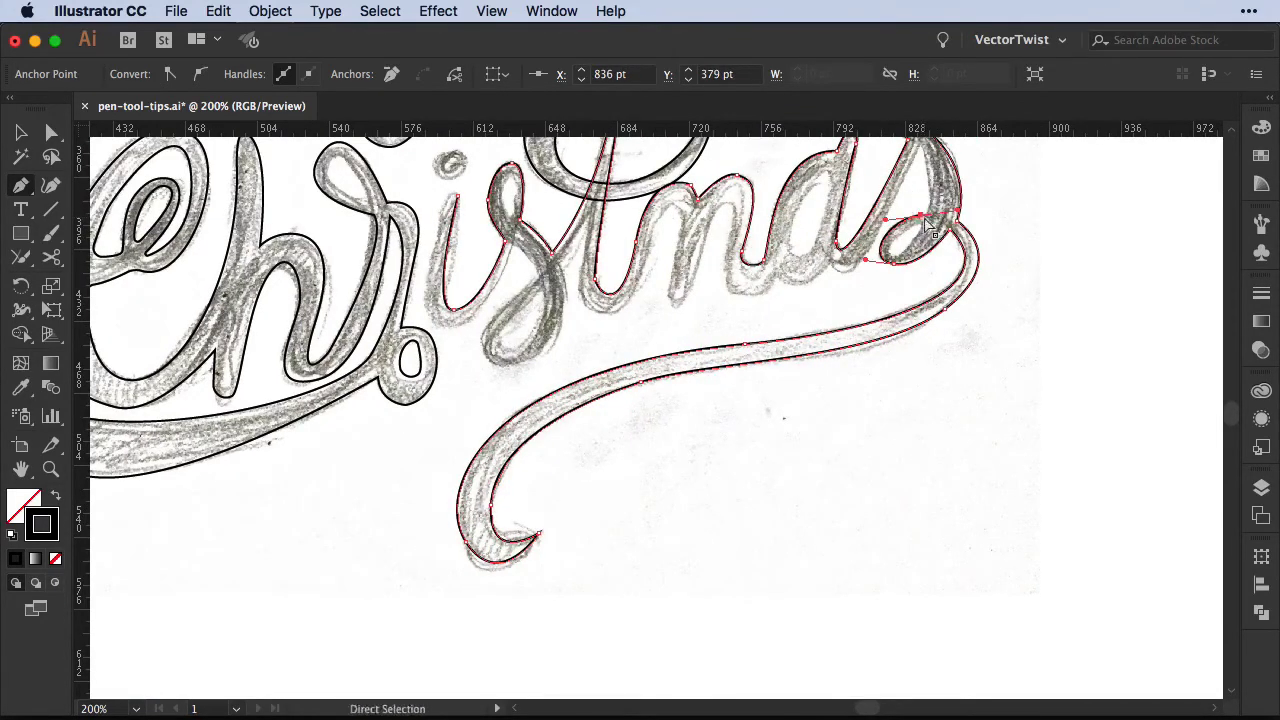
{"action": "key", "text": "super+z"}
{"action": "left_click_drag", "start_coordinate": [927, 213], "coordinate": [956, 212]}
Step: Trace the underside from the a to the m's last foot, the m's second arch and its middle stem
{"action": "scroll", "coordinate": [978, 215], "scroll_direction": "up", "scroll_amount": 3}
{"action": "scroll", "coordinate": [978, 215], "scroll_direction": "left", "scroll_amount": 1}
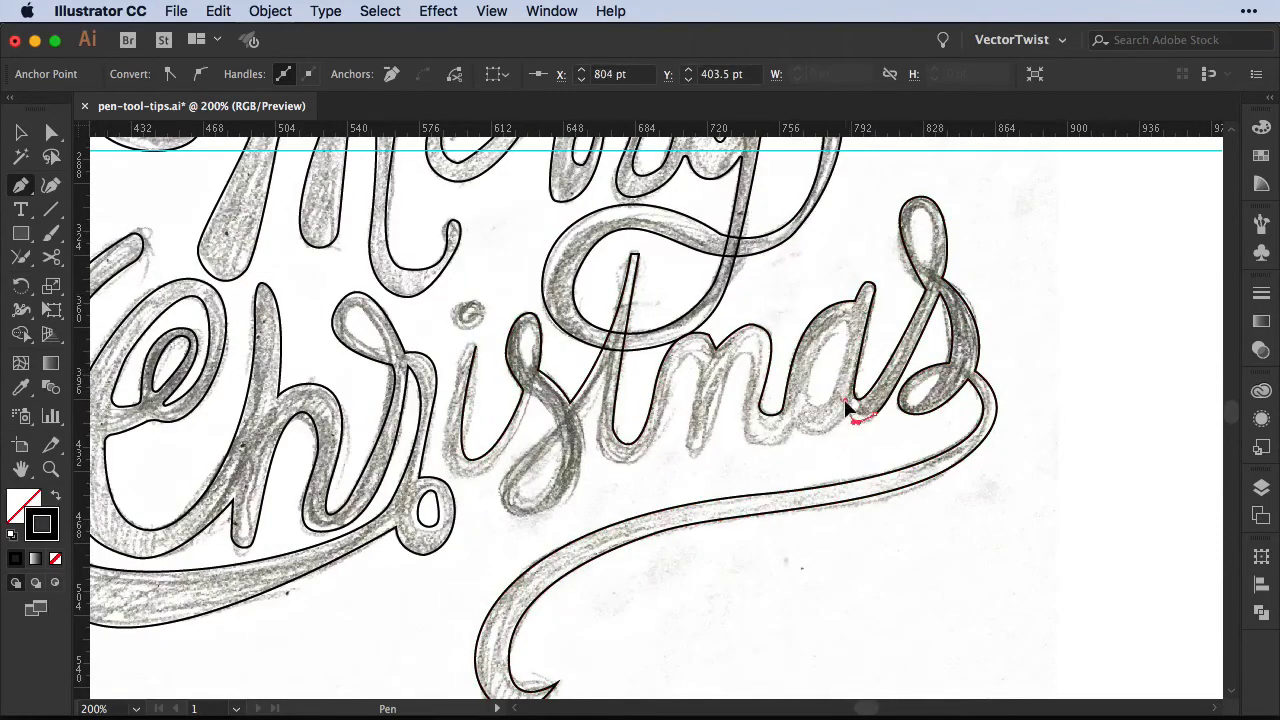
{"action": "left_click_drag", "start_coordinate": [732, 428], "coordinate": [729, 406]}
{"action": "left_click_drag", "start_coordinate": [755, 372], "coordinate": [727, 367]}
{"action": "left_click_drag", "start_coordinate": [701, 451], "coordinate": [691, 450]}
{"action": "left_click", "coordinate": [699, 391]}
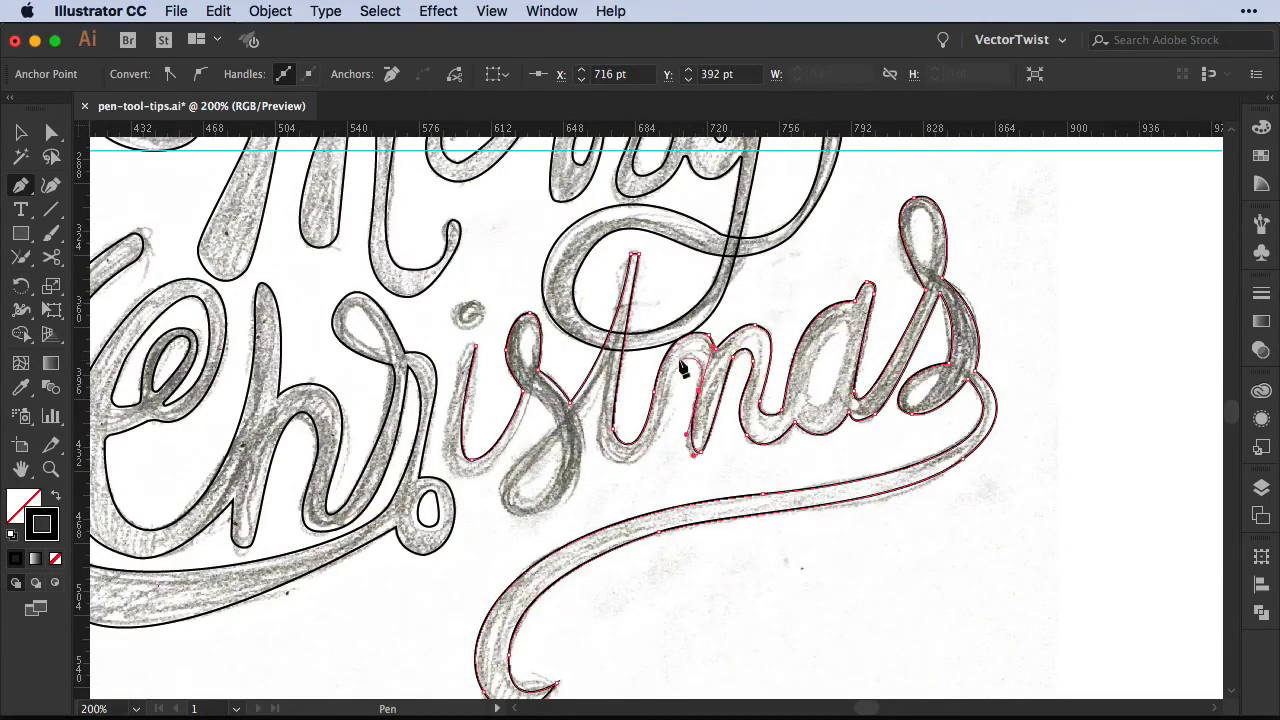
Step: Trace the inside of the m's first arch, the bottom of the t's foot, and the corner joining the t to the s
{"action": "left_click_drag", "start_coordinate": [683, 355], "coordinate": [677, 366]}
{"action": "left_click_drag", "start_coordinate": [635, 464], "coordinate": [610, 466]}
{"action": "left_click", "coordinate": [610, 363]}
{"action": "left_click_drag", "start_coordinate": [578, 409], "coordinate": [566, 428]}
Step: Trace the lower bowl of the first s and the outside of the i, closing the outline at the i's tip
{"action": "left_click_drag", "start_coordinate": [537, 511], "coordinate": [501, 508]}
{"action": "left_click_drag", "start_coordinate": [557, 423], "coordinate": [551, 402]}
{"action": "left_click_drag", "start_coordinate": [531, 394], "coordinate": [440, 474]}
{"action": "left_click_drag", "start_coordinate": [455, 376], "coordinate": [485, 356]}
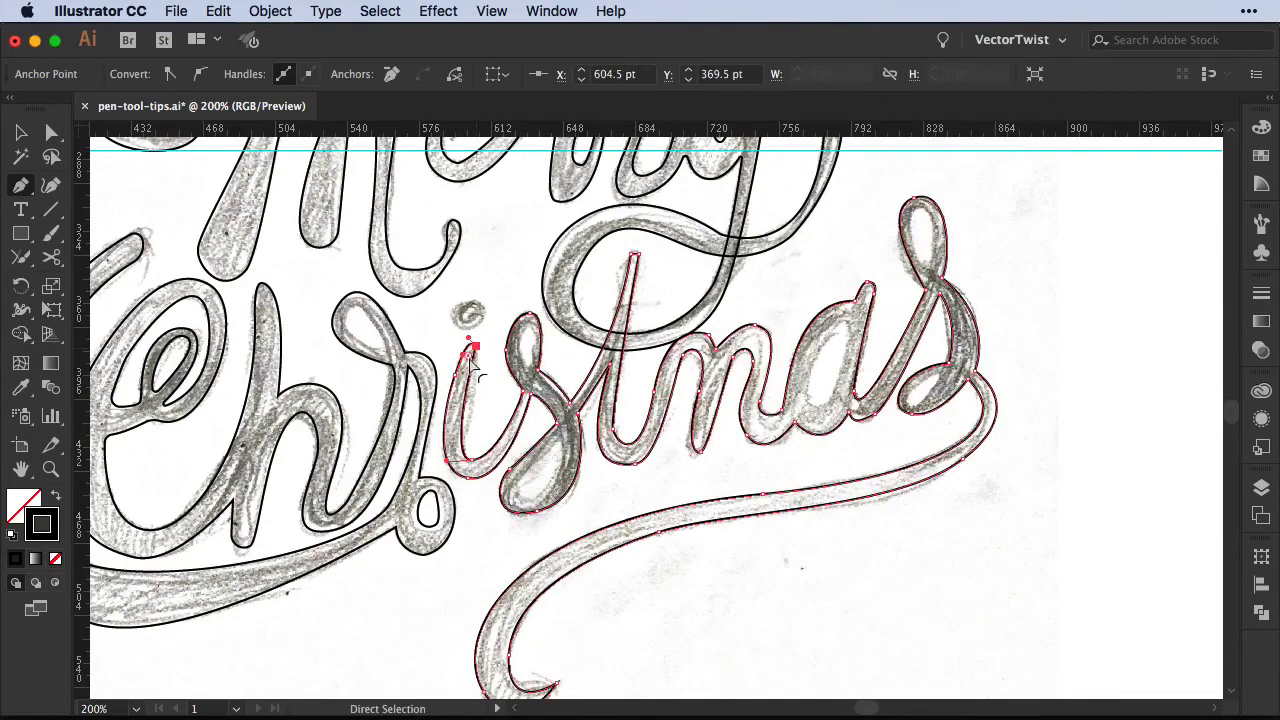
Step: Select the corner anchors along the first s and round the corner where its spine meets the t
{"action": "left_click", "coordinate": [557, 424], "text": "super"}
{"action": "left_click", "coordinate": [531, 394], "text": "super"}
{"action": "left_click", "coordinate": [536, 380], "text": "super"}
{"action": "left_click", "coordinate": [538, 371], "text": "super"}
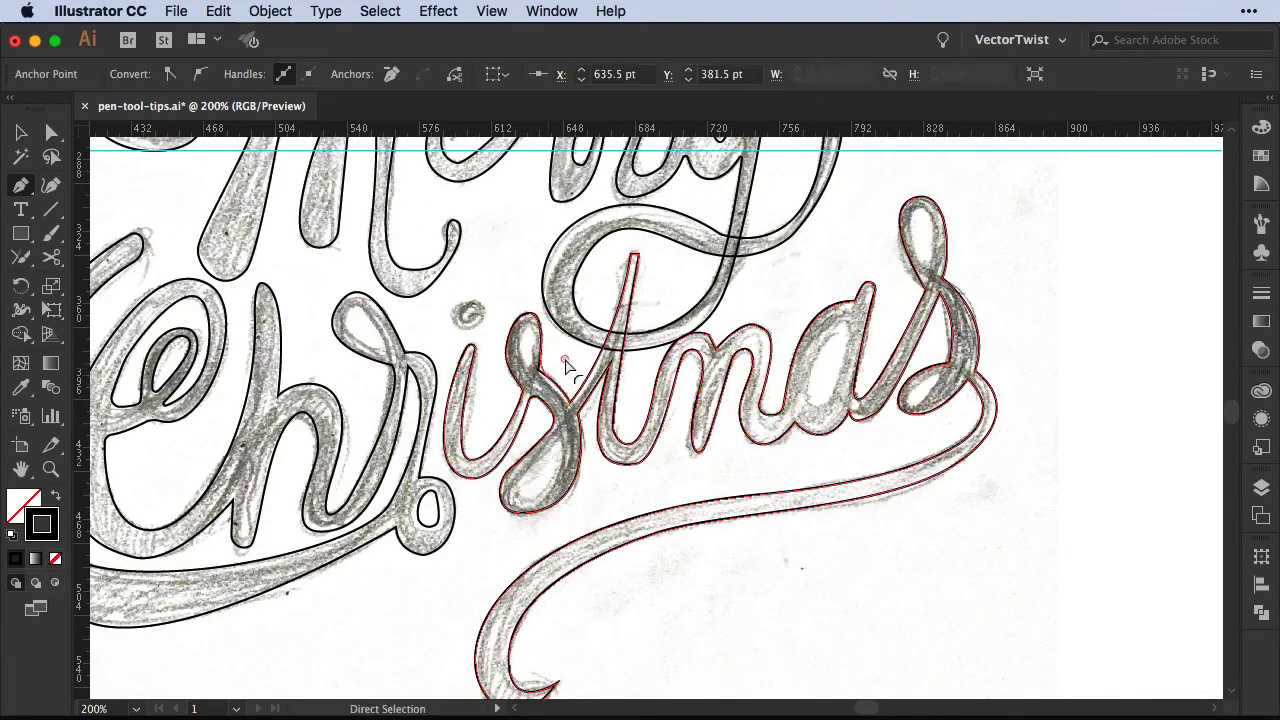
{"action": "left_click", "coordinate": [570, 403], "text": "super"}
{"action": "left_click_drag", "start_coordinate": [569, 390], "coordinate": [600, 361]}
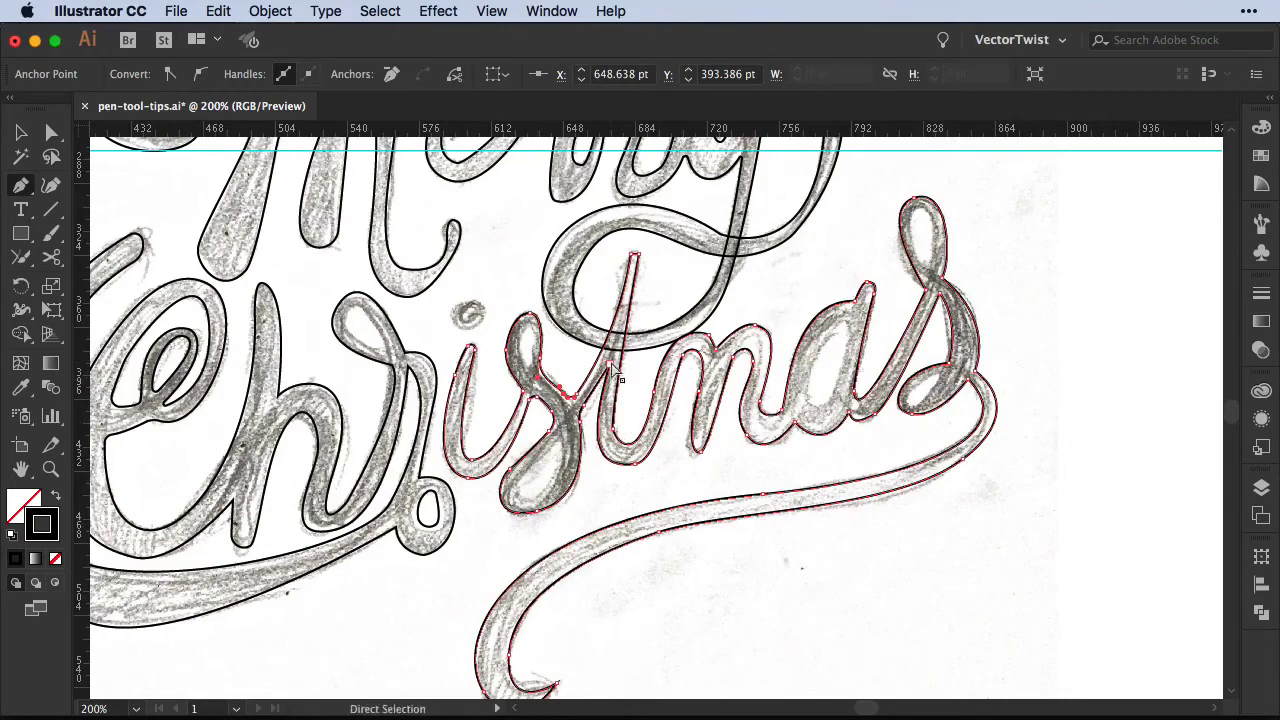
Step: Round the outline's sharp corners from the m and its join to the a, through the final s to its swash
{"action": "left_click", "coordinate": [715, 349], "text": "super"}
{"action": "left_click", "coordinate": [795, 424], "text": "super"}
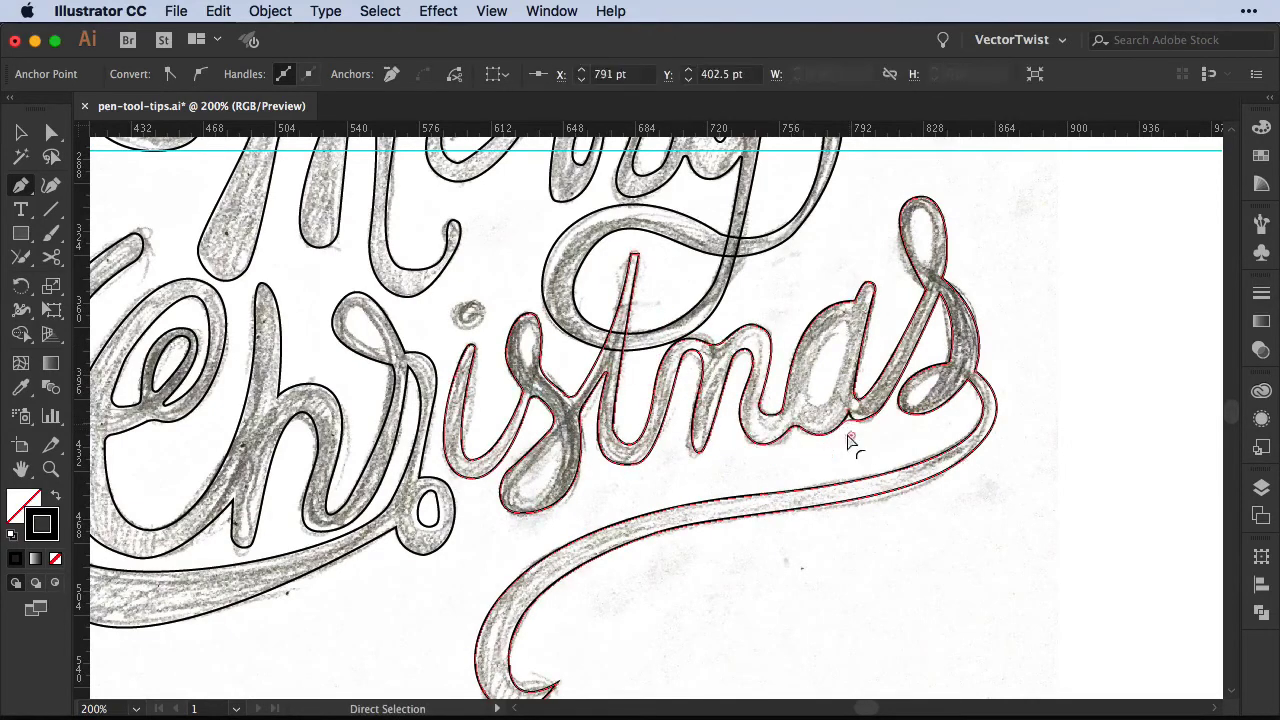
{"action": "left_click", "coordinate": [923, 343], "text": "super"}
{"action": "left_click", "coordinate": [943, 314], "text": "super"}
{"action": "left_click", "coordinate": [966, 280], "text": "super"}
{"action": "left_click", "coordinate": [988, 376], "text": "super"}
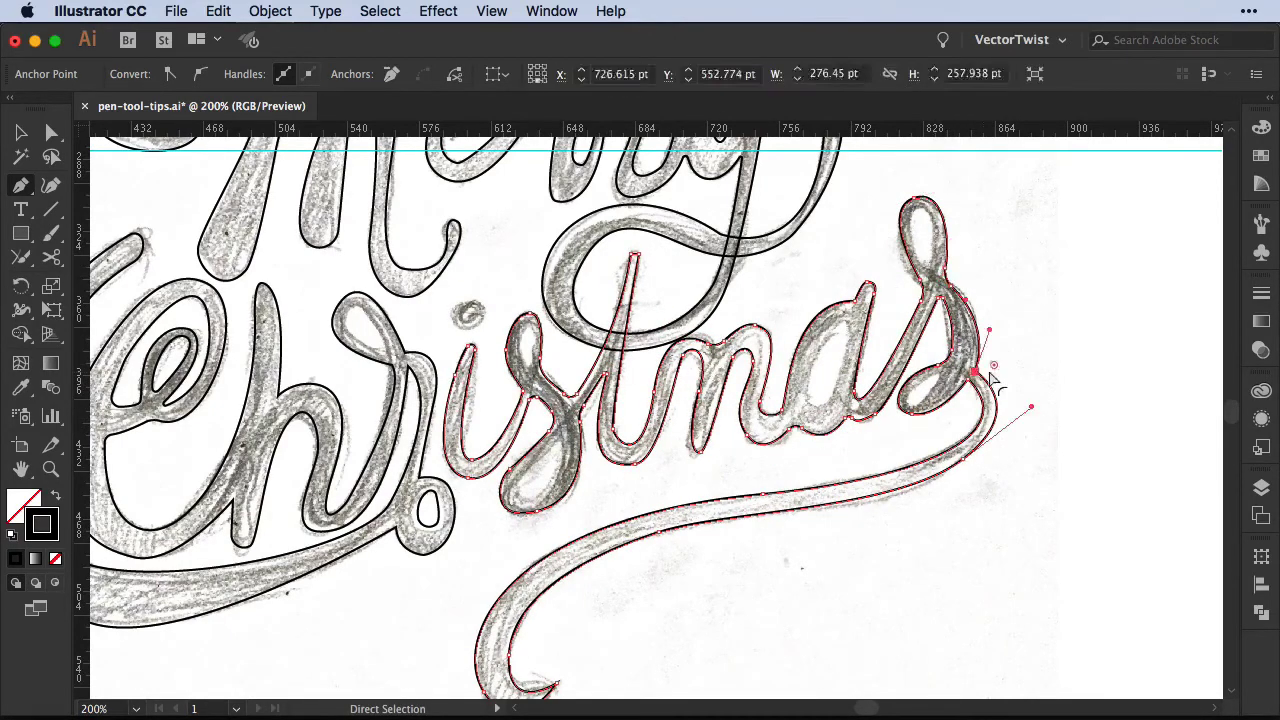
Step: Trace the lower counter and the upper loop's counter of the final s as closed paths
{"action": "left_click", "coordinate": [940, 377]}
{"action": "left_click_drag", "start_coordinate": [910, 400], "coordinate": [920, 410]}
{"action": "left_click", "coordinate": [940, 377]}
{"action": "left_click", "coordinate": [935, 385], "text": "super"}
{"action": "left_click", "coordinate": [931, 266]}
{"action": "left_click_drag", "start_coordinate": [918, 207], "coordinate": [894, 207]}
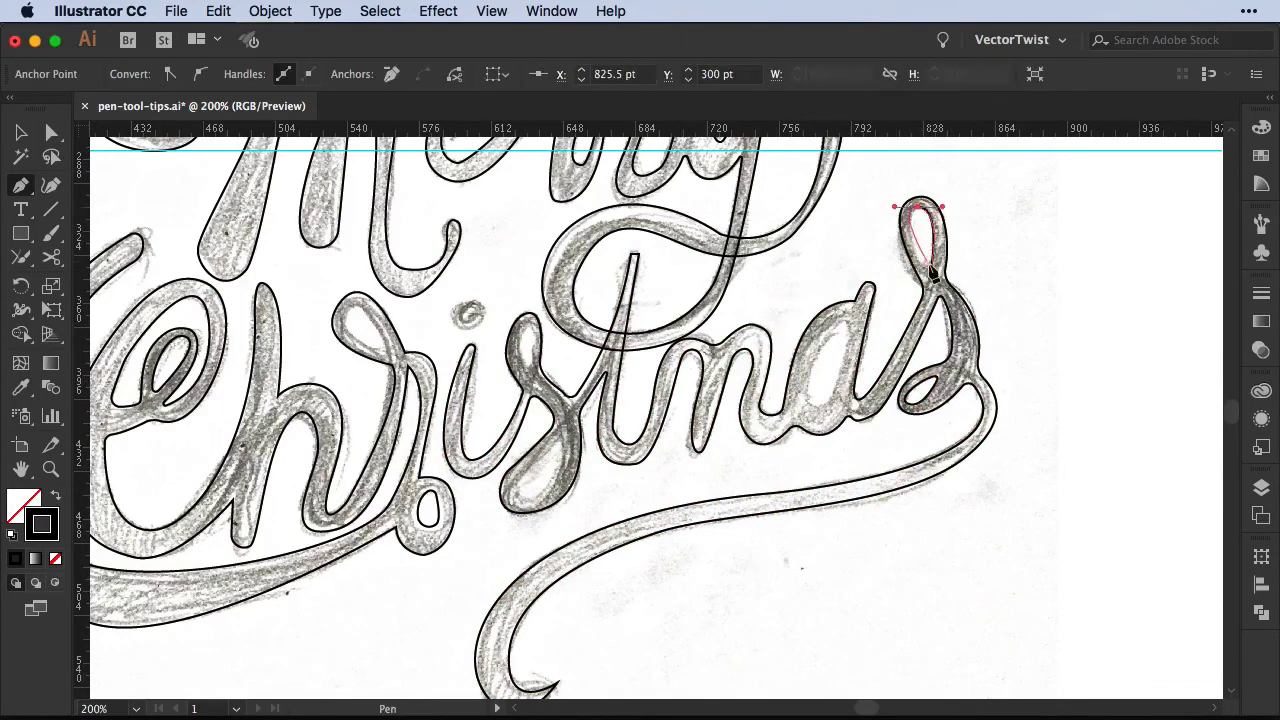
{"action": "left_click_drag", "start_coordinate": [931, 270], "coordinate": [930, 255]}
Step: Trace the counter of the a as a closed curved path
{"action": "left_click", "coordinate": [885, 285], "text": "super"}
{"action": "left_click", "coordinate": [843, 325]}
{"action": "left_click_drag", "start_coordinate": [819, 410], "coordinate": [788, 405]}
{"action": "left_click_drag", "start_coordinate": [843, 325], "coordinate": [860, 315]}
{"action": "left_click_drag", "start_coordinate": [794, 405], "coordinate": [788, 405]}
{"action": "left_click", "coordinate": [805, 398], "text": "super"}
Step: Round the t's tip and trace the upper and lower counters of the first s
{"action": "left_click", "coordinate": [635, 260], "text": "super"}
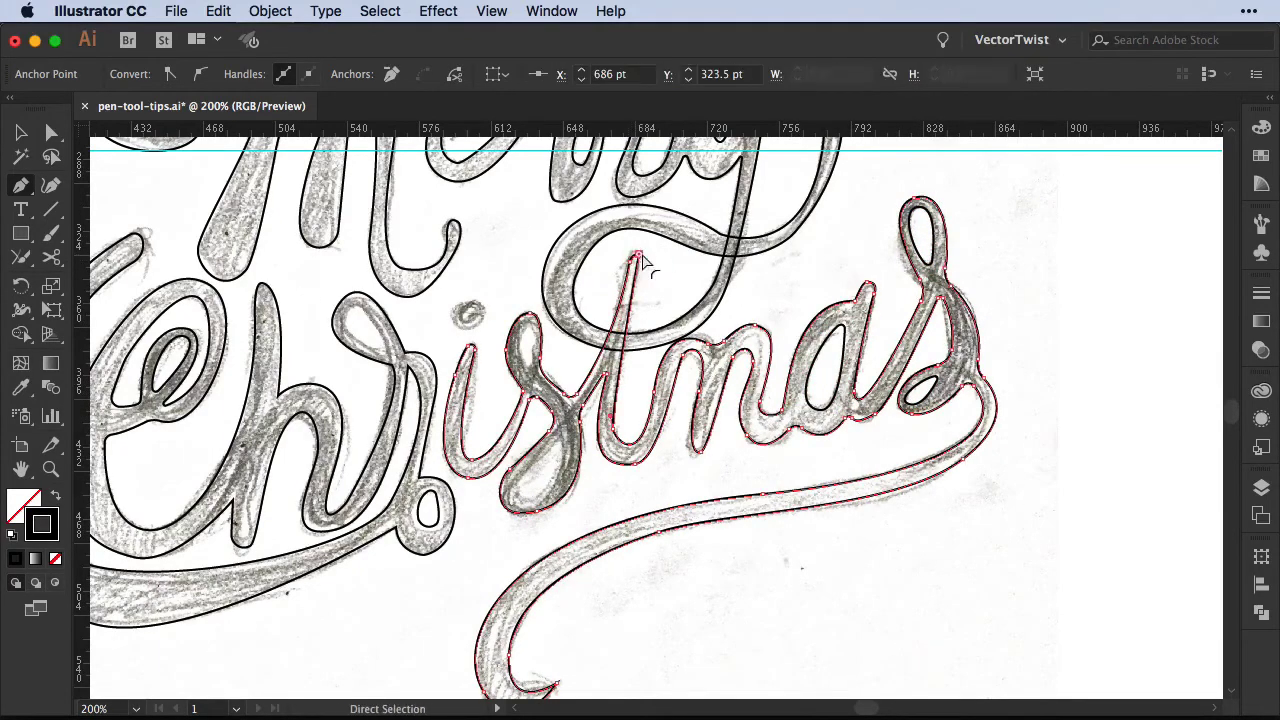
{"action": "mouse_move", "coordinate": [528, 327]}
{"action": "left_mouse_down"}
{"action": "mouse_move", "coordinate": [515, 332]}
{"action": "mouse_move", "coordinate": [543, 362]}
{"action": "left_mouse_up"}
{"action": "left_click", "coordinate": [528, 327]}
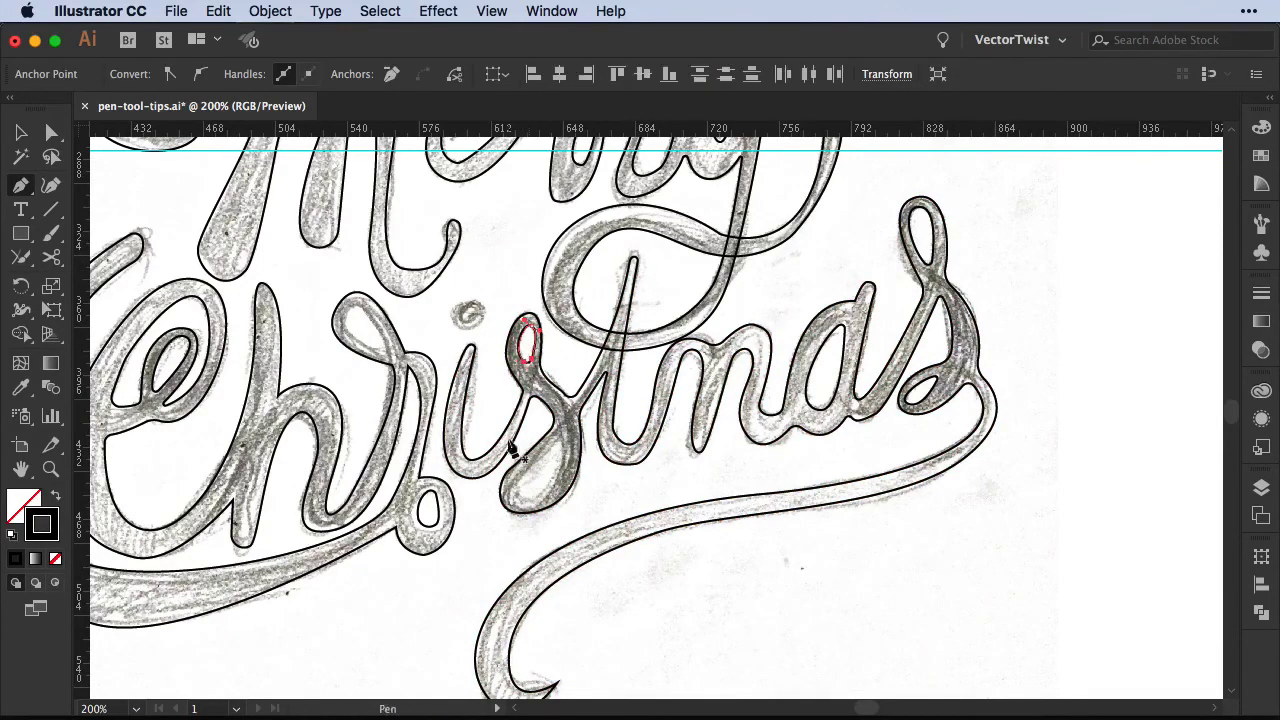
{"action": "left_click", "coordinate": [560, 439]}
{"action": "left_click_drag", "start_coordinate": [526, 497], "coordinate": [510, 498]}
{"action": "left_click_drag", "start_coordinate": [557, 444], "coordinate": [563, 457]}
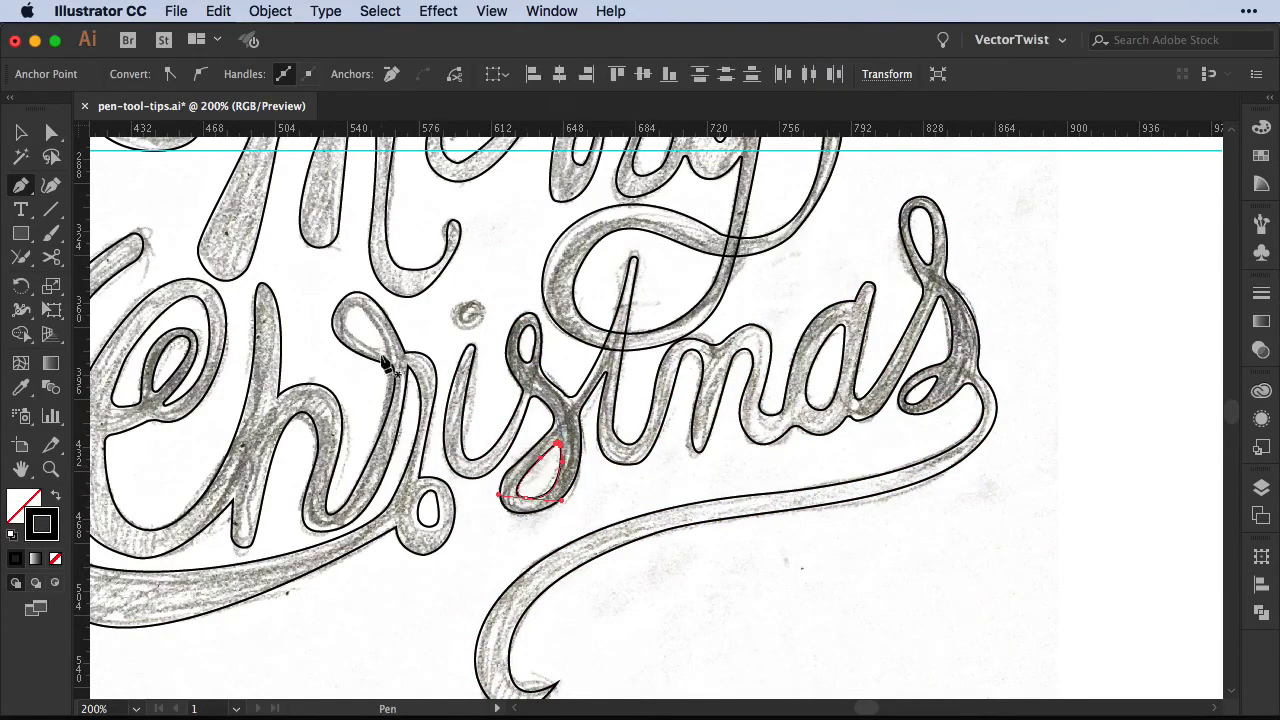
Step: Round the corner where the r's loop meets its shoulder and trace the round dot above the i
{"action": "left_click", "coordinate": [412, 346], "text": "super"}
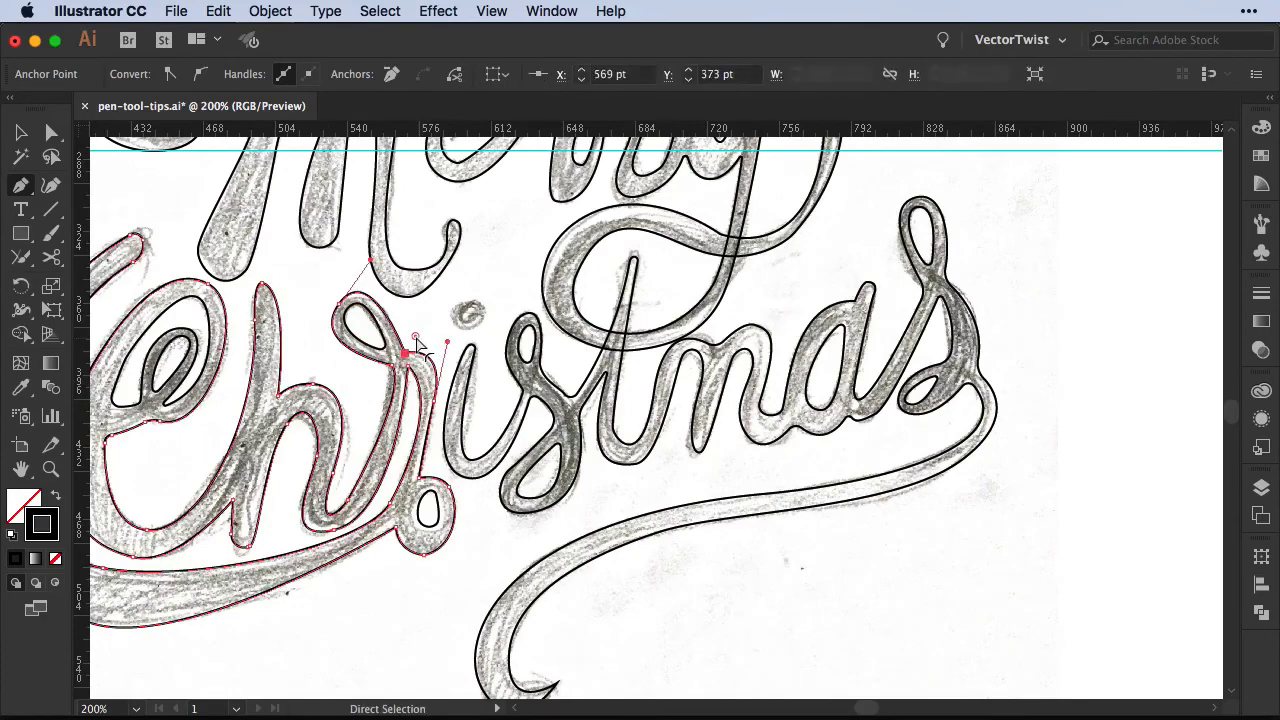
{"action": "left_click_drag", "start_coordinate": [426, 470], "coordinate": [707, 466]}
{"action": "left_click_drag", "start_coordinate": [362, 610], "coordinate": [358, 609]}
{"action": "left_click_drag", "start_coordinate": [1007, 432], "coordinate": [755, 576]}
{"action": "left_click_drag", "start_coordinate": [501, 440], "coordinate": [516, 439]}
{"action": "left_click_drag", "start_coordinate": [499, 470], "coordinate": [477, 466]}
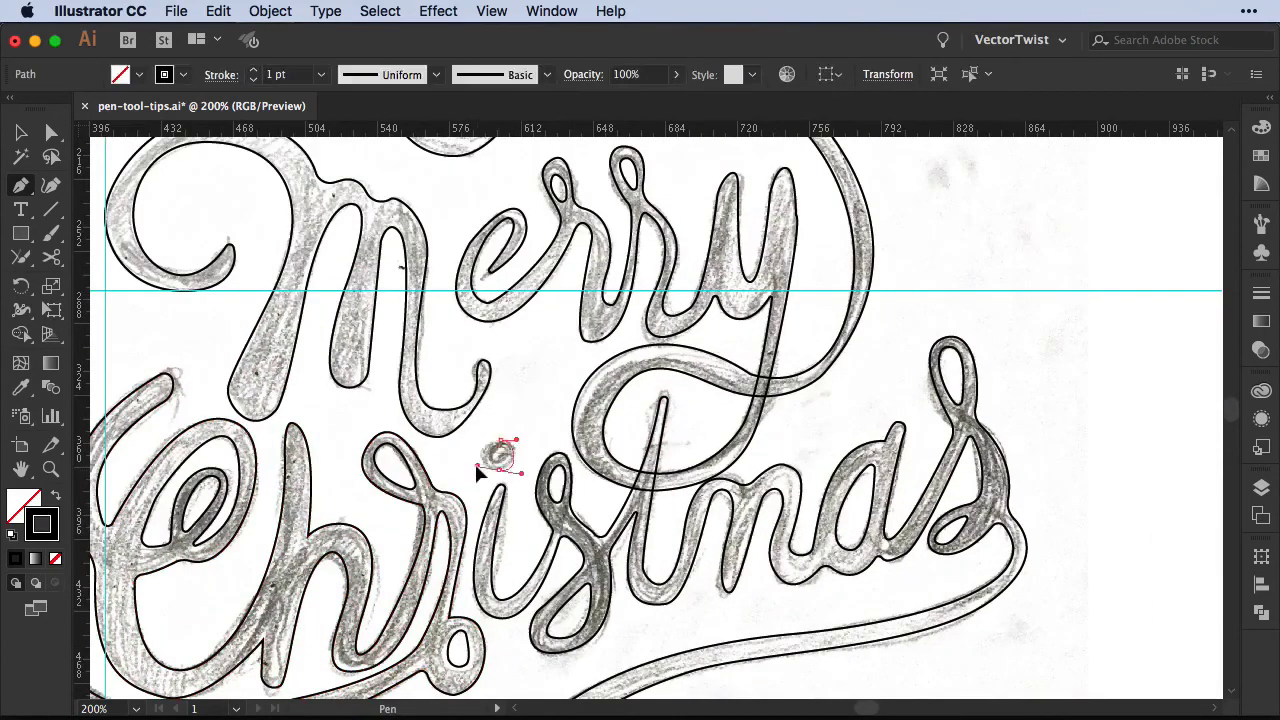
{"action": "left_click", "coordinate": [520, 521], "text": "super"}
Step: Round the corner at the pointed end of the swash beneath "Christmas"
{"action": "key", "text": "super+1"}
{"action": "left_click", "coordinate": [663, 598], "text": "super"}
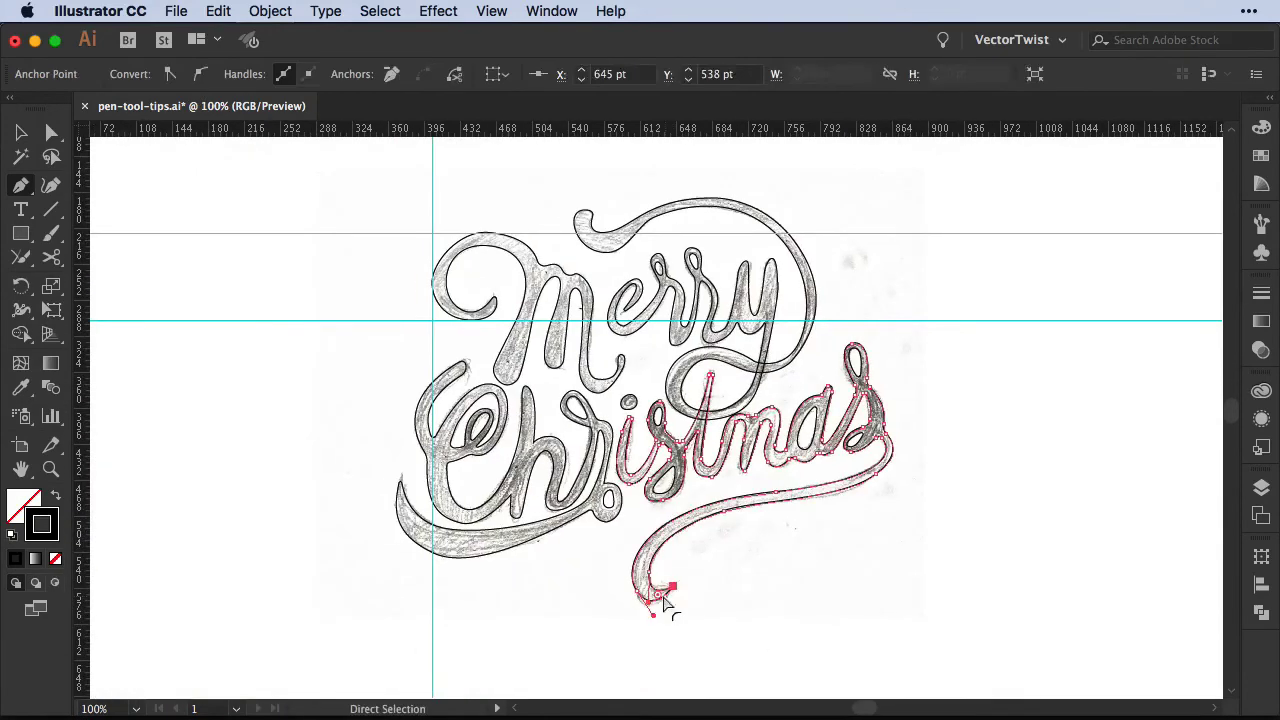
{"action": "left_click", "coordinate": [716, 610], "text": "super"}
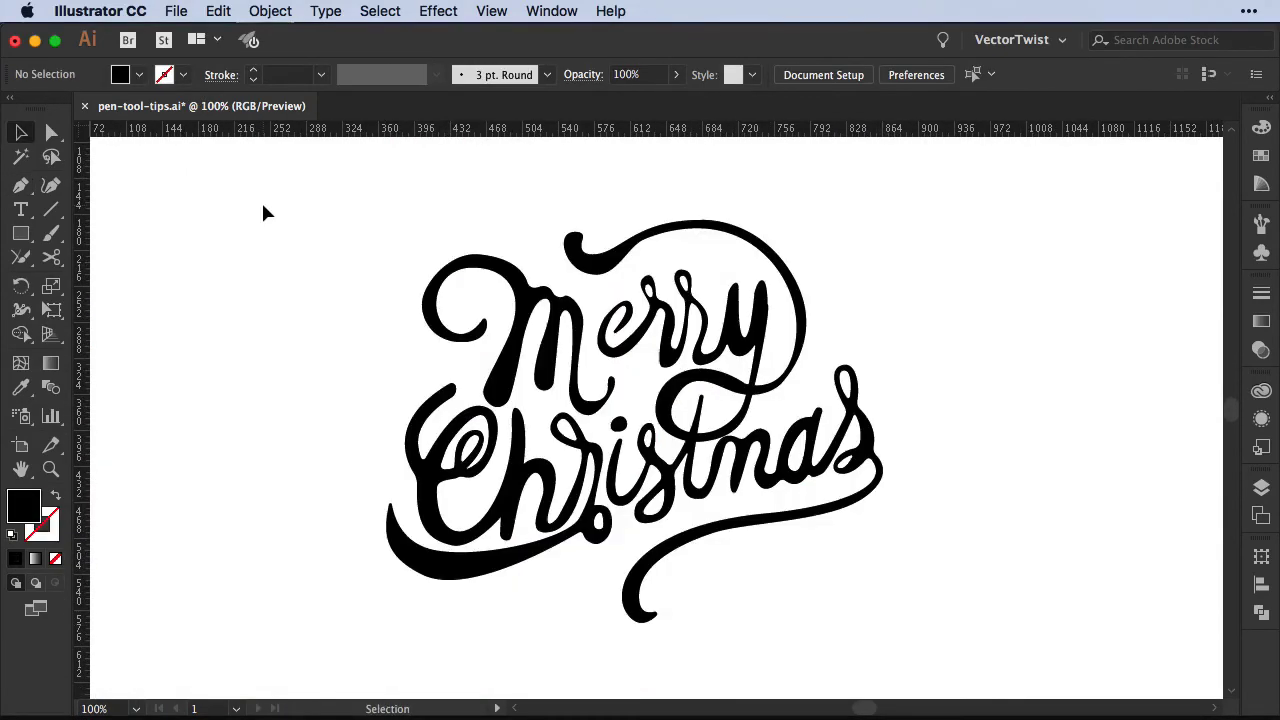
Step: Activate the Rectangle tool
{"action": "key", "text": "m"}
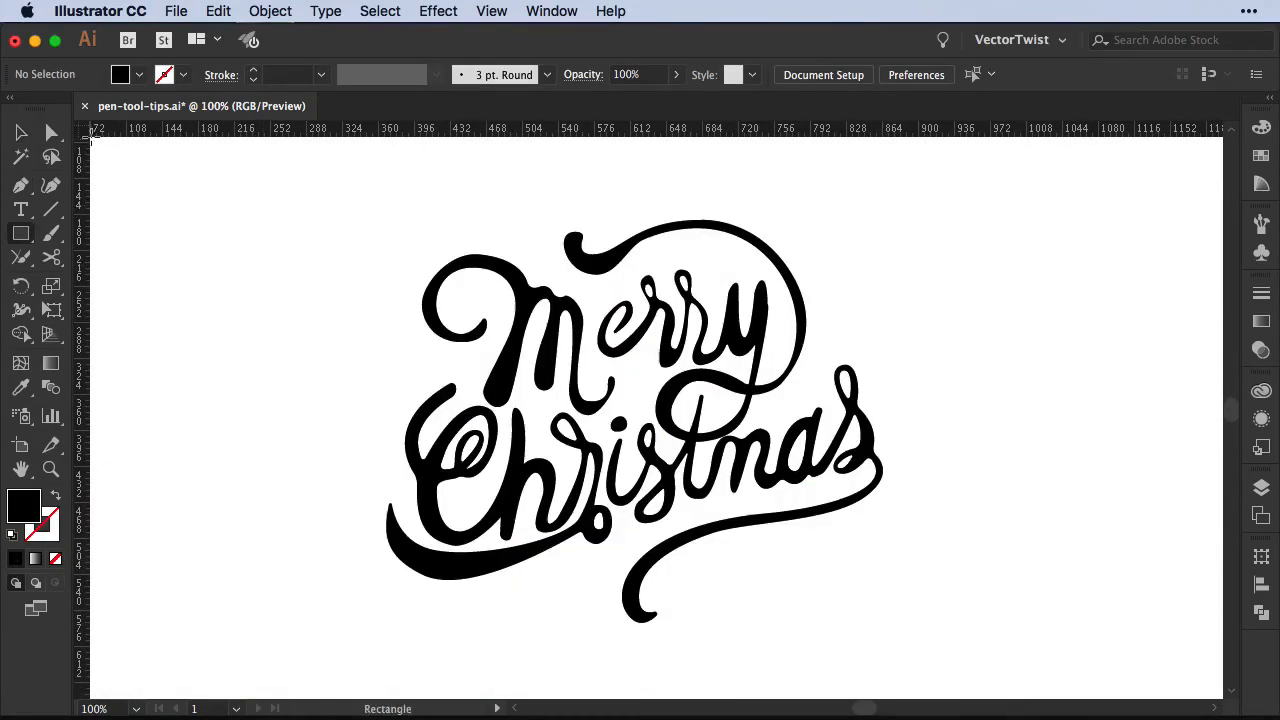